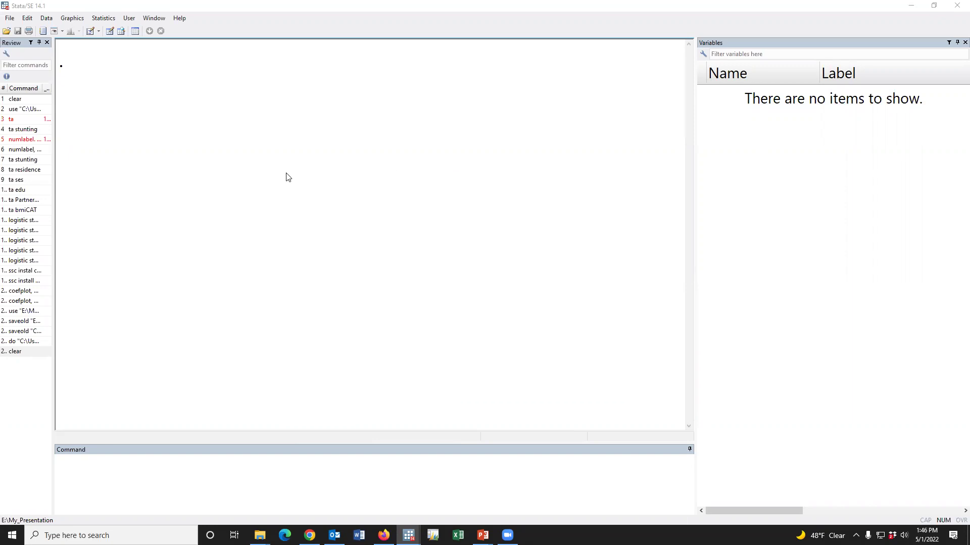
- Load ExampleData.dta from the Documents folder through the Open dialog
left_click(6, 31)
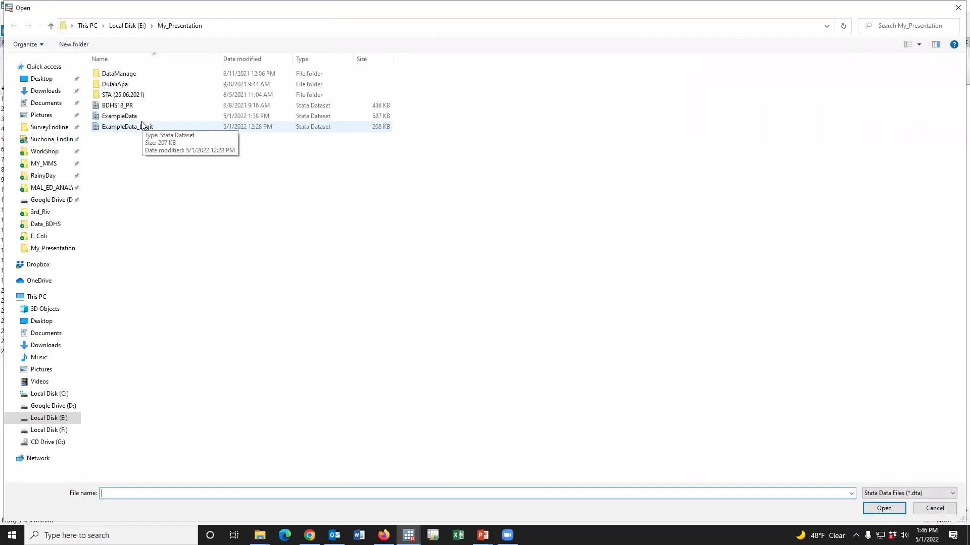
left_click(46, 103)
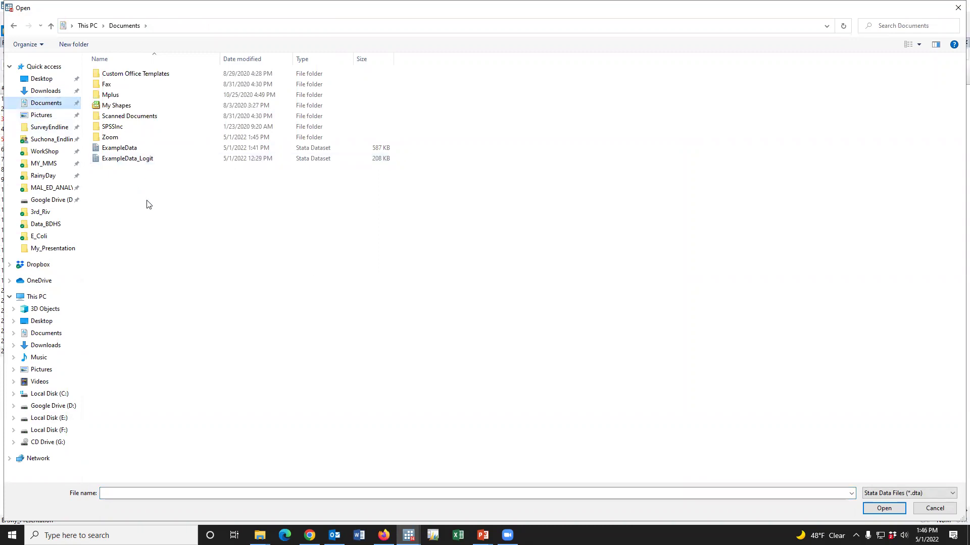
left_click(134, 151)
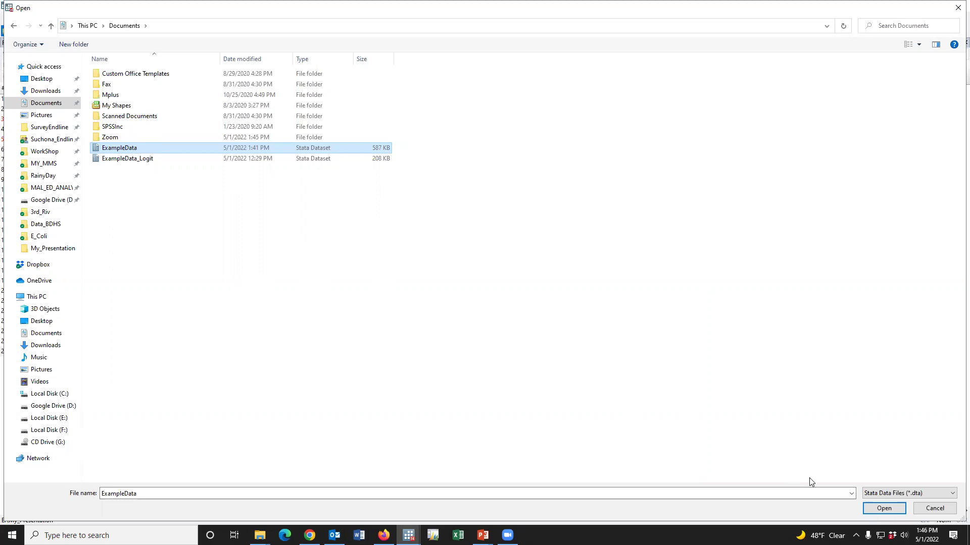
left_click(883, 508)
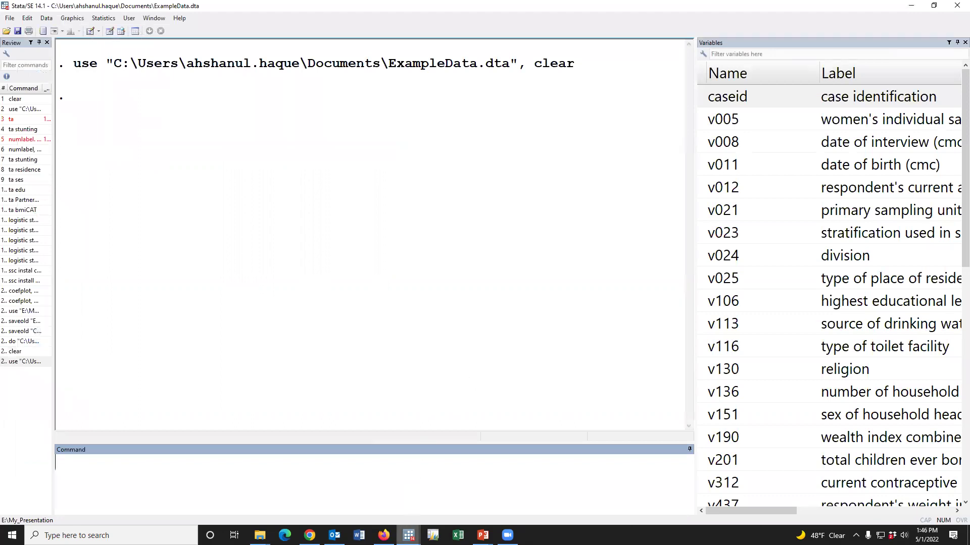
- Run 'use ExampleData.dta, clear', then run 'clear' to empty memory
left_click(409, 535)
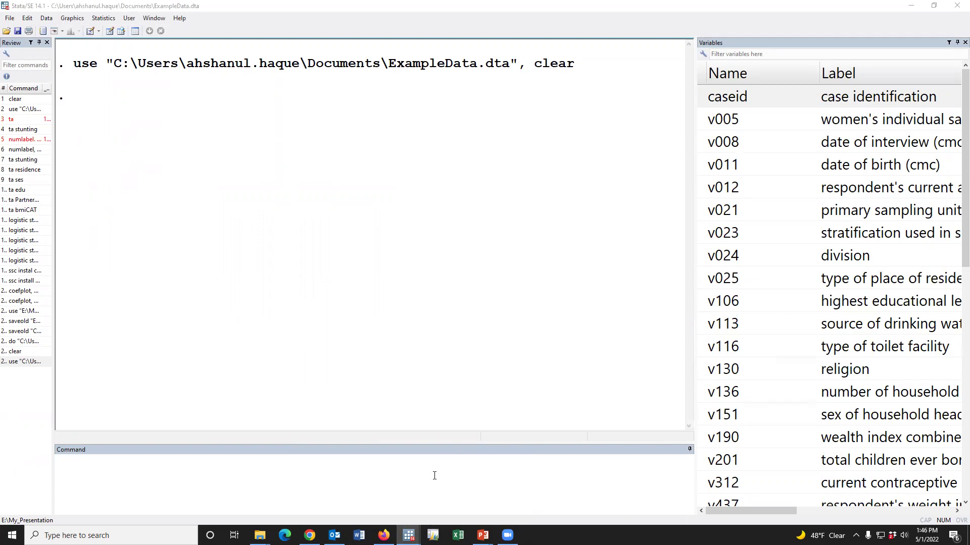
left_click(333, 497)
type("use ExampleData.dta, clear")
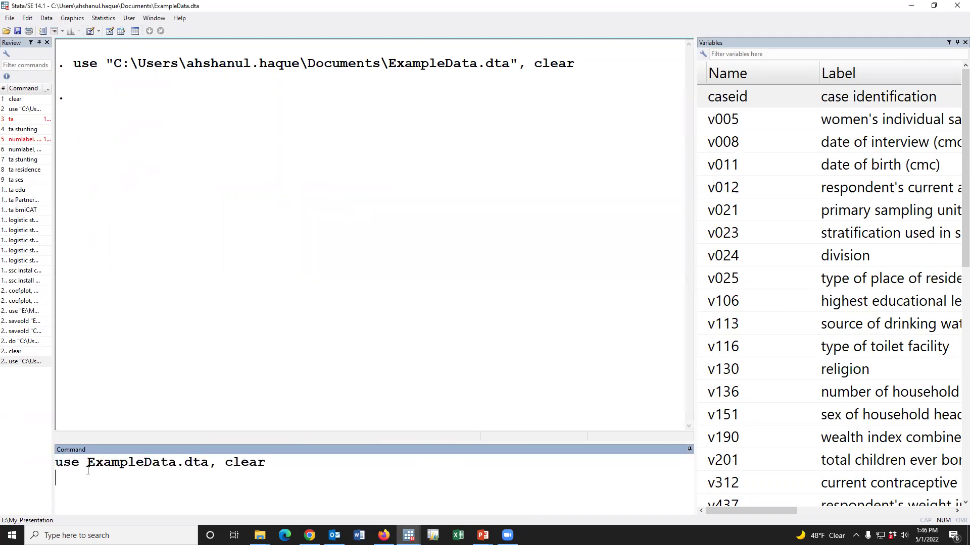
left_click_drag(88, 463, 223, 468)
left_click(267, 477)
left_click_drag(283, 464, 52, 462)
key("ctrl+c")
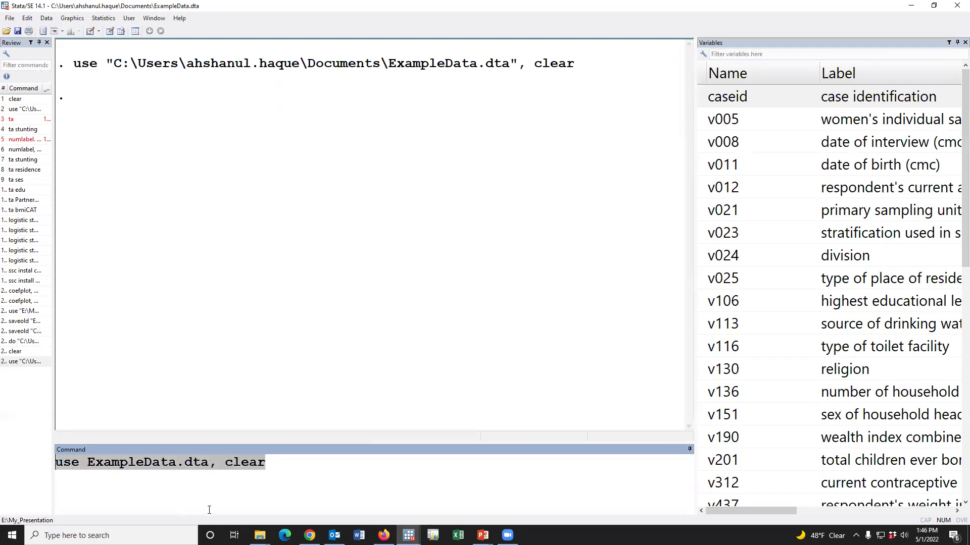
key("Return")
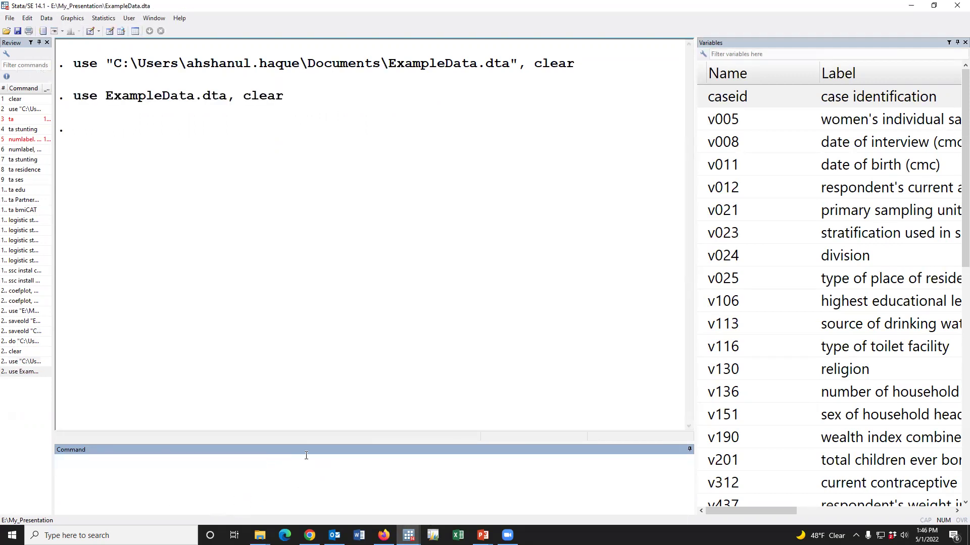
type("clear")
key("Return")
- Clear the Results window and the command history, then rerun the ExampleData.dta load command
right_click(427, 173)
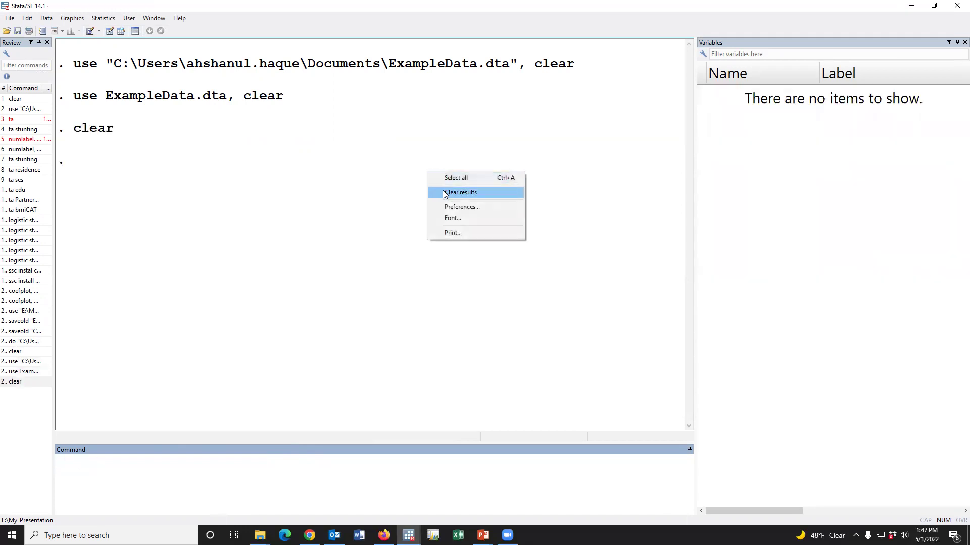
left_click(460, 192)
right_click(10, 381)
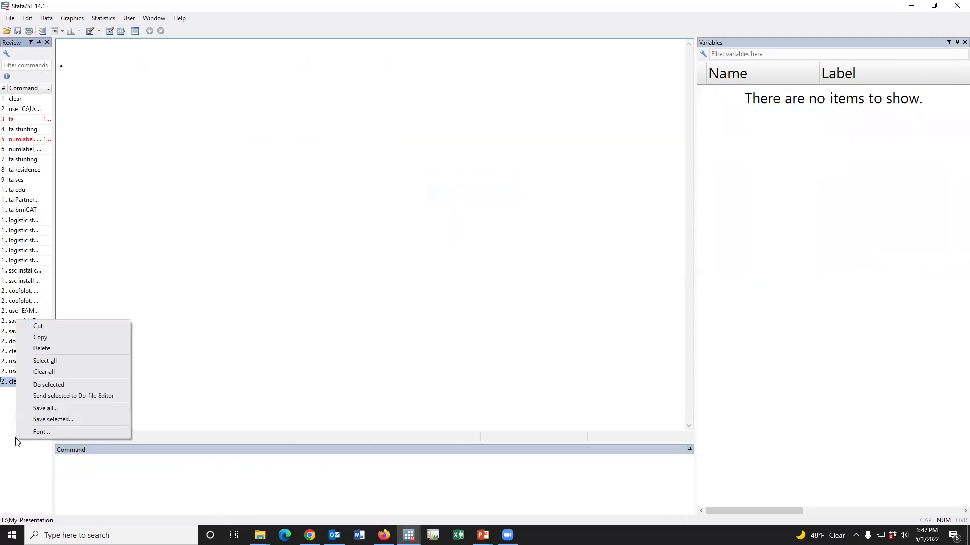
left_click(44, 372)
left_click(212, 481)
key("ctrl+v")
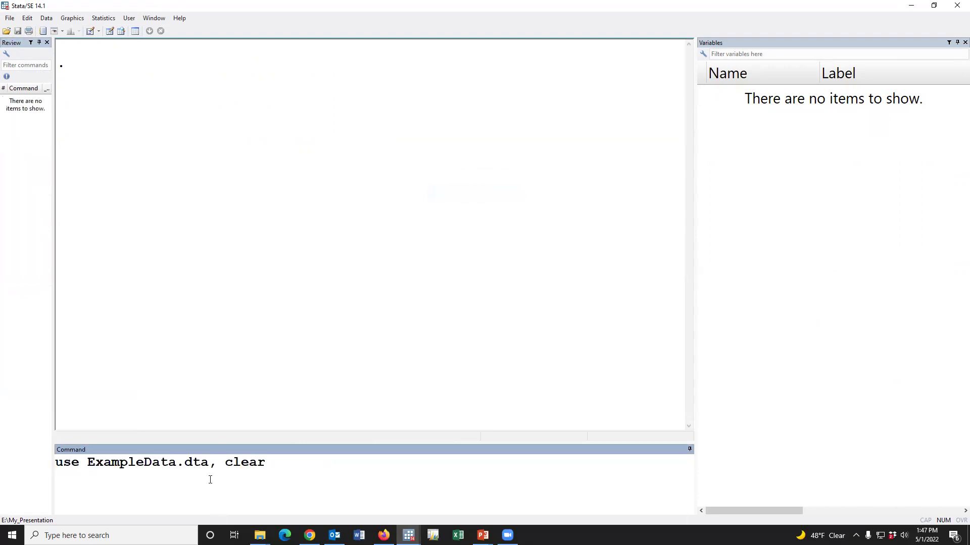
left_click_drag(88, 462, 176, 463)
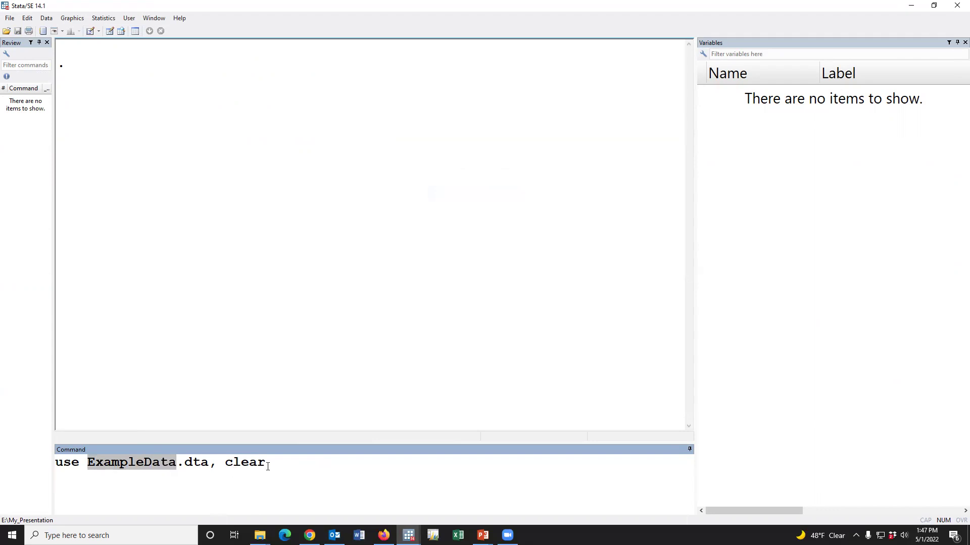
left_click(268, 465)
key("Return")
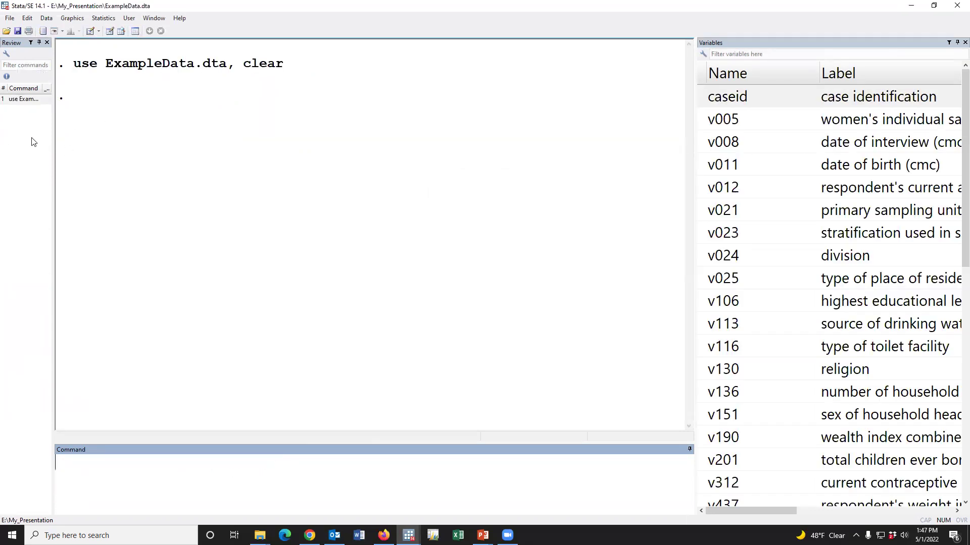
- Scroll the Variables list to hw72 and delete the old load command from the command line
left_click(23, 99)
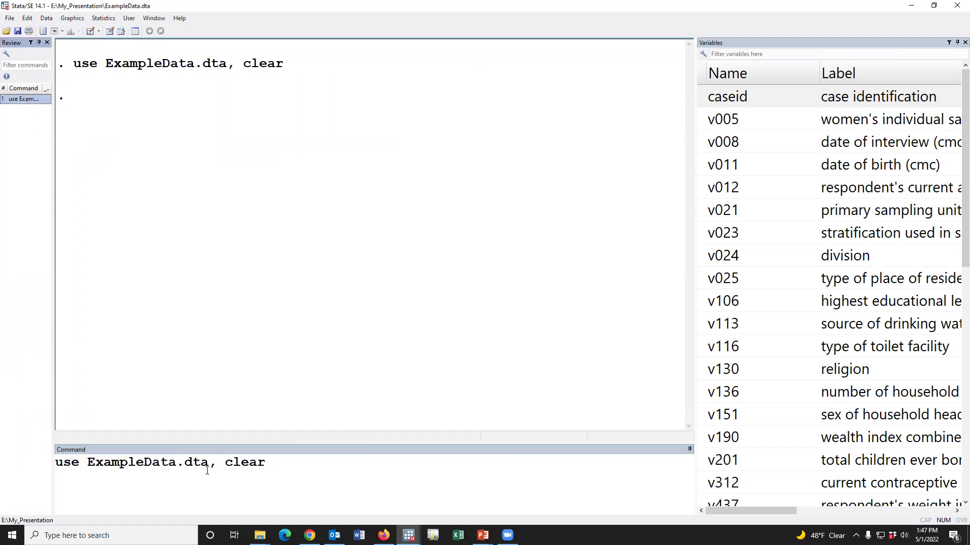
left_click(324, 462)
key("ctrl+a")
left_click(785, 309)
scroll(784, 329, "down", 10)
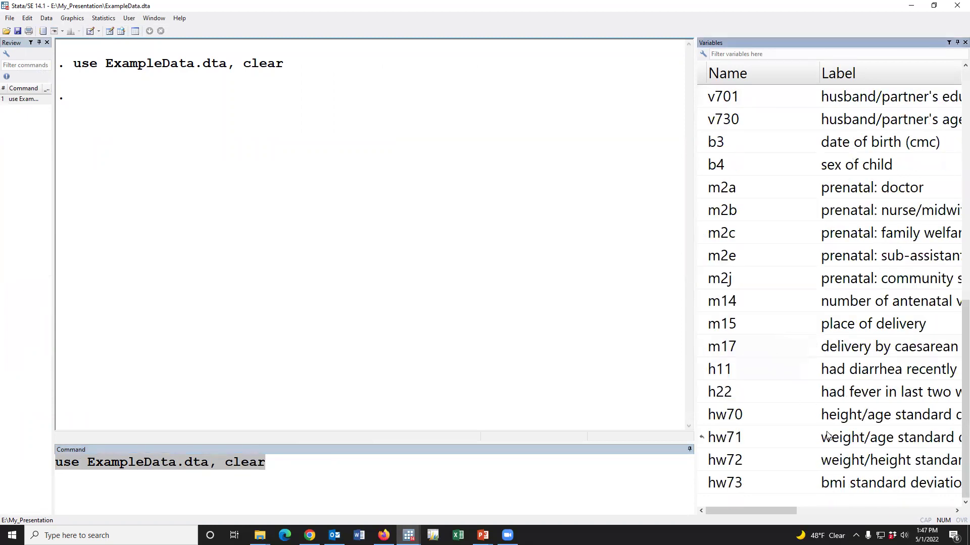
left_click(731, 466)
left_click(363, 486)
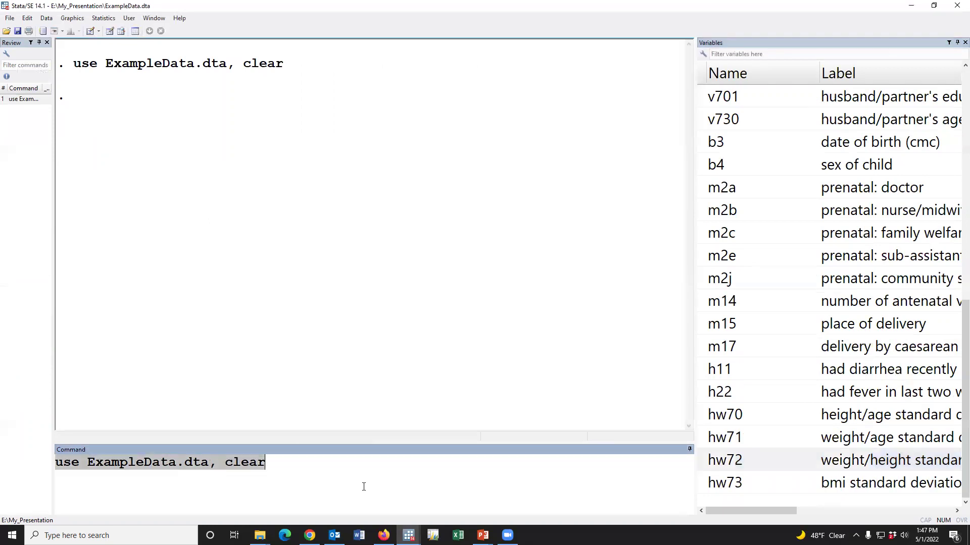
key("Delete")
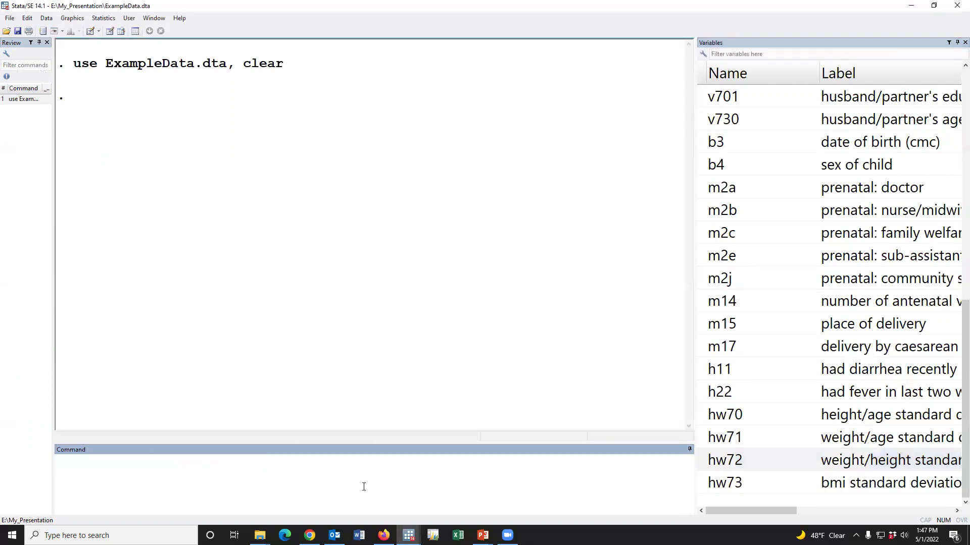
- Run 'sum hw72' and highlight its minimum -499 and maximum 9998
left_click(842, 465)
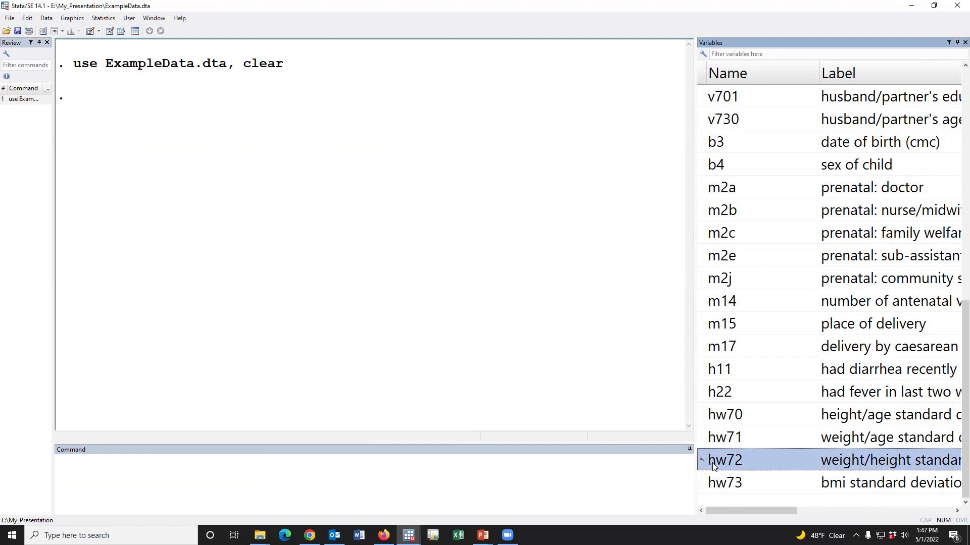
left_click(498, 472)
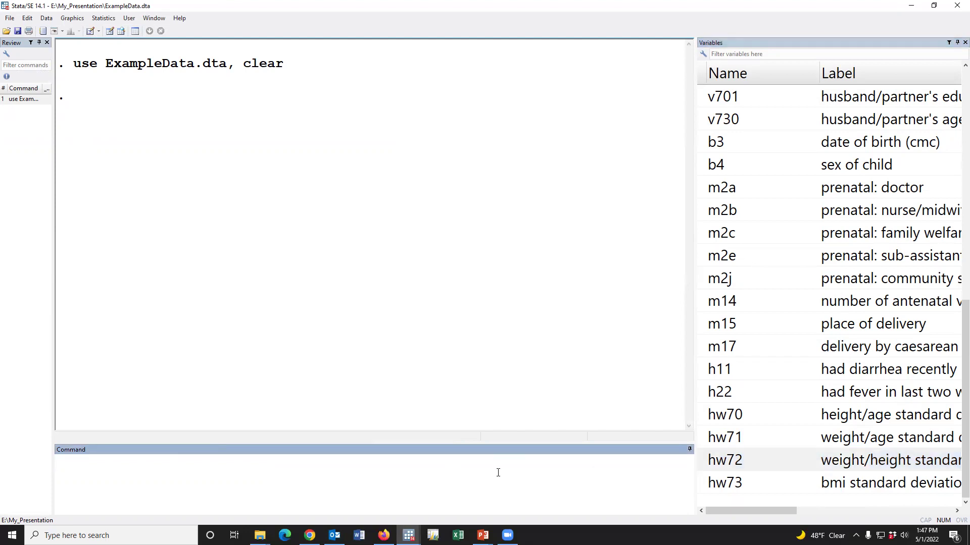
type("sum")
left_click(705, 464)
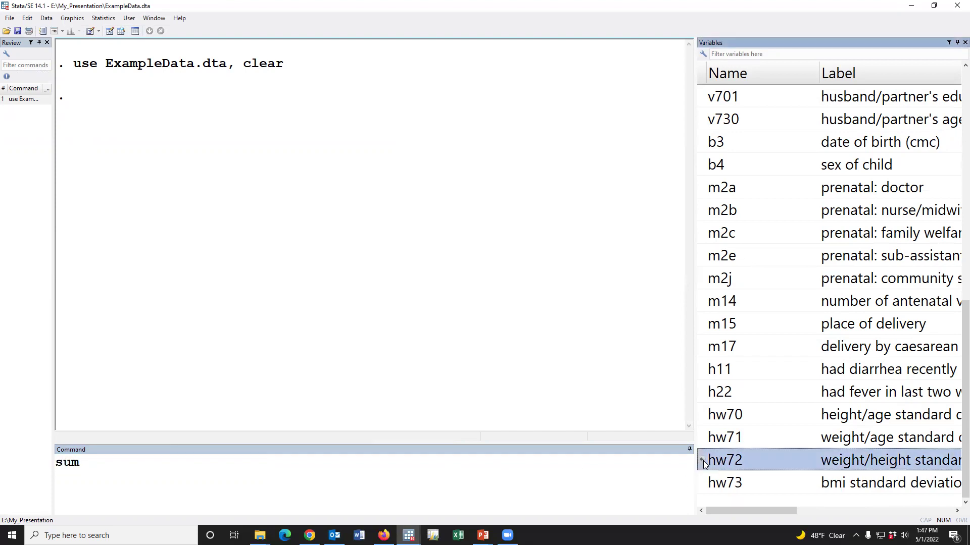
double_click(705, 464)
key("Return")
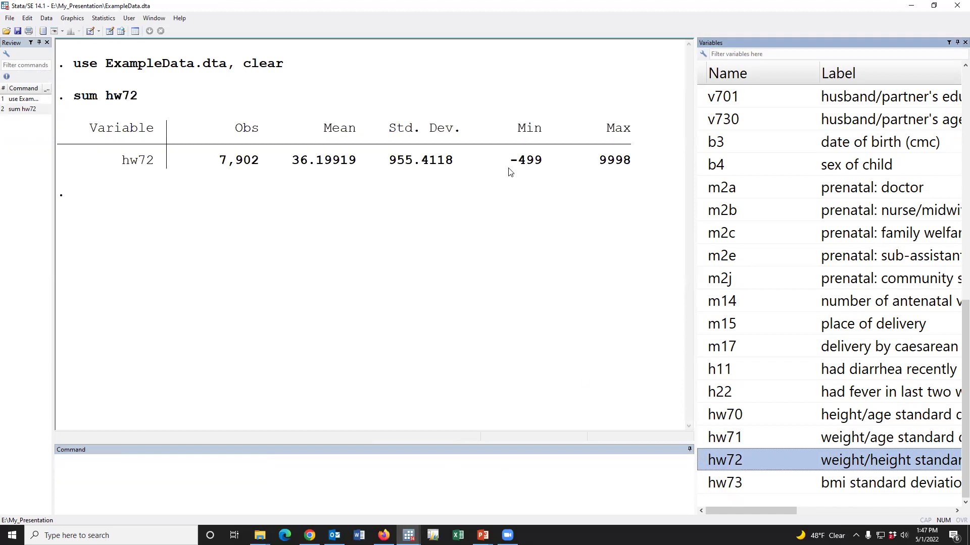
left_click_drag(503, 160, 548, 167)
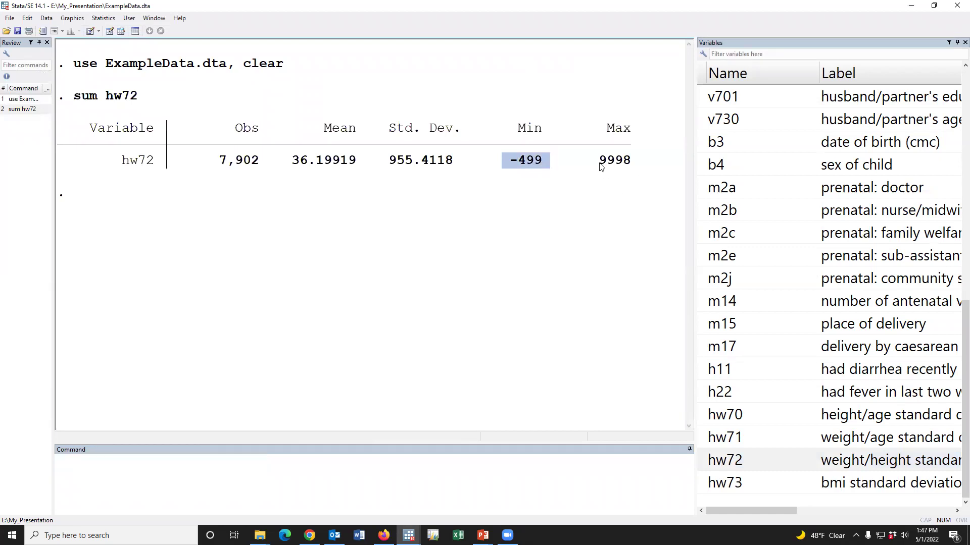
left_click_drag(599, 163, 635, 164)
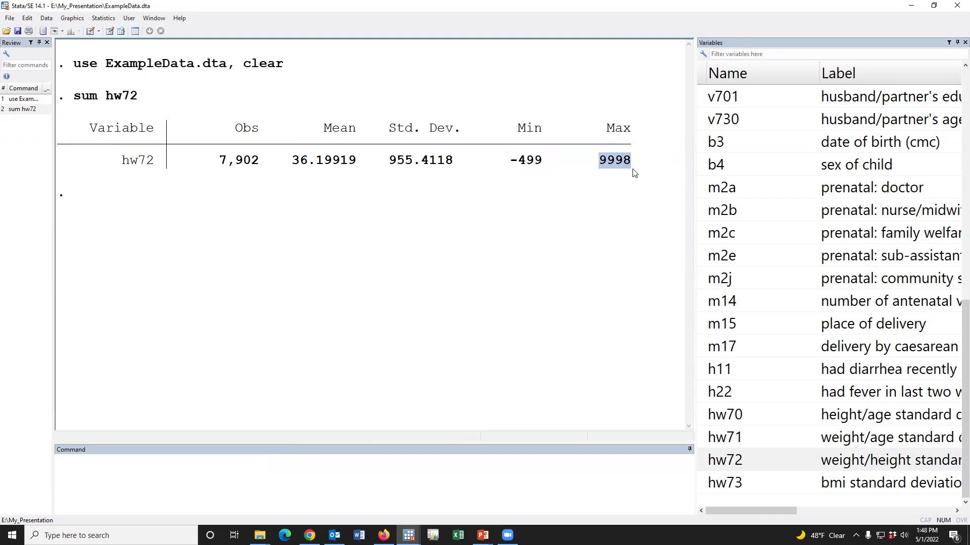
- Run 'replace hw72=. if hw72>=9000', setting 71 values to missing
left_click(346, 467)
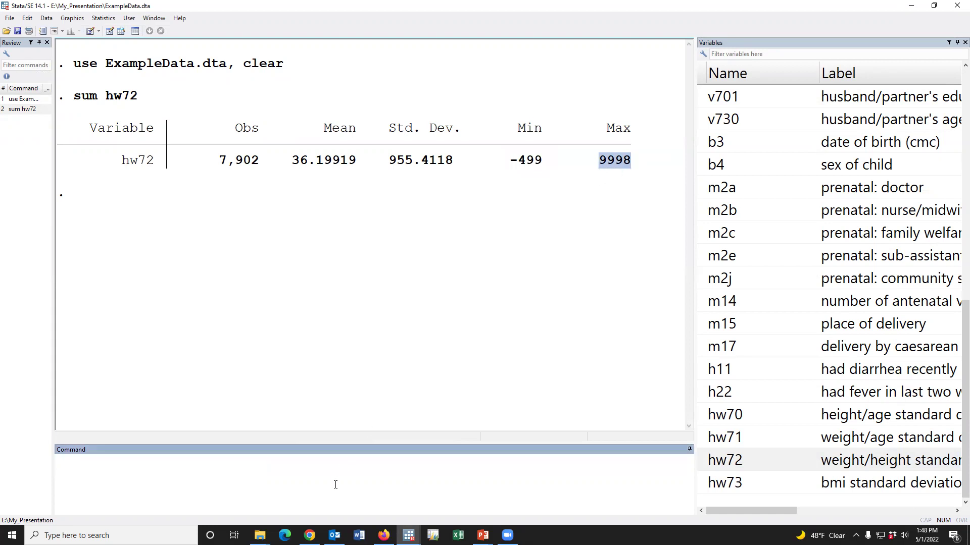
type("replace")
left_click(702, 460)
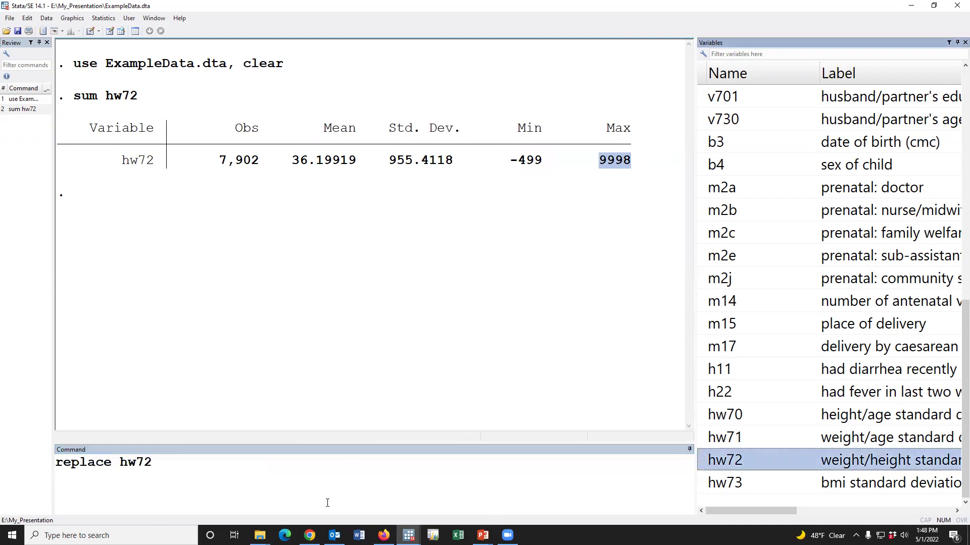
left_click(287, 478)
type("=. if")
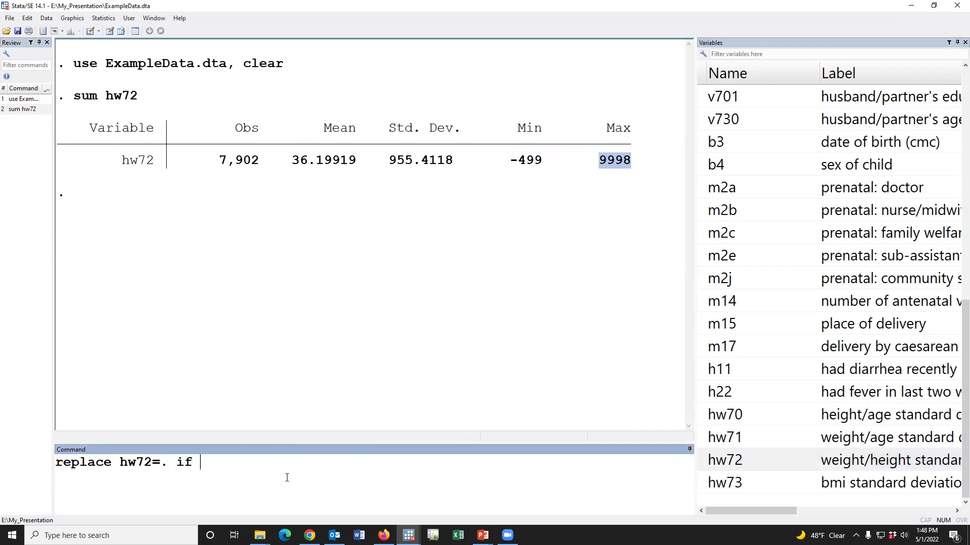
double_click(706, 460)
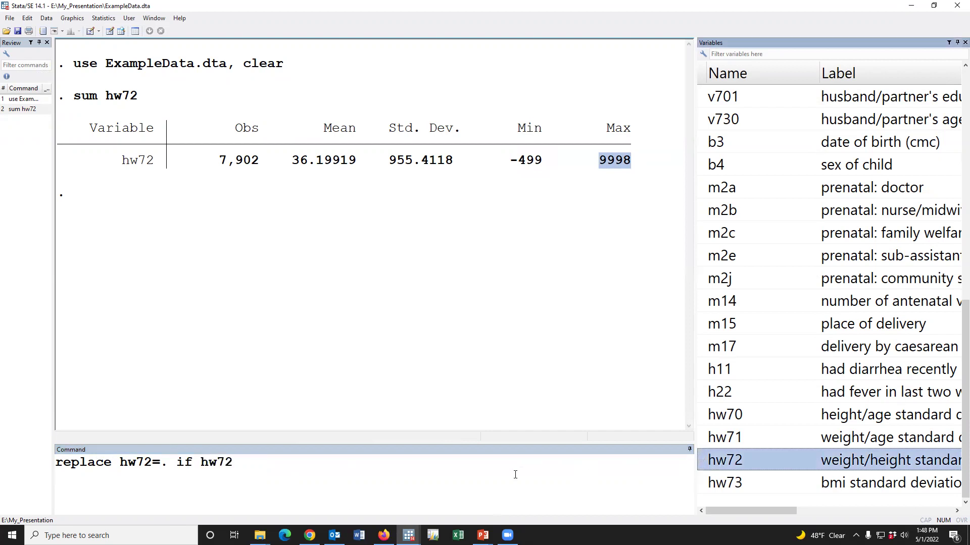
type(">")
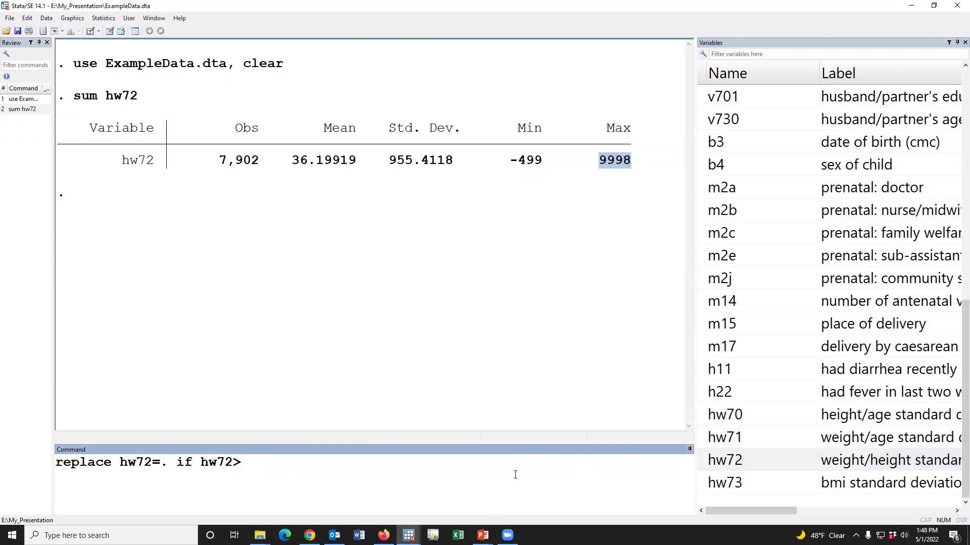
type("=9000")
key("Return")
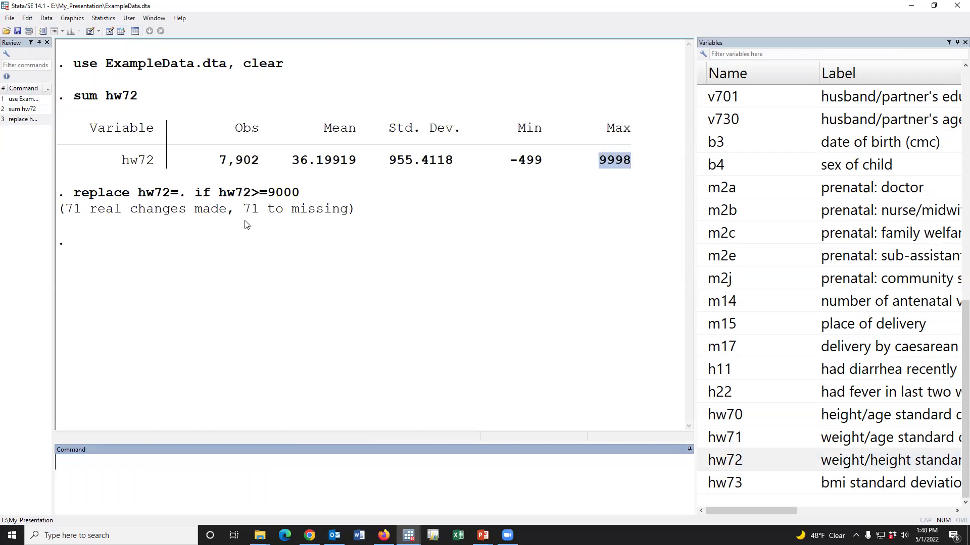
left_click_drag(244, 209, 259, 211)
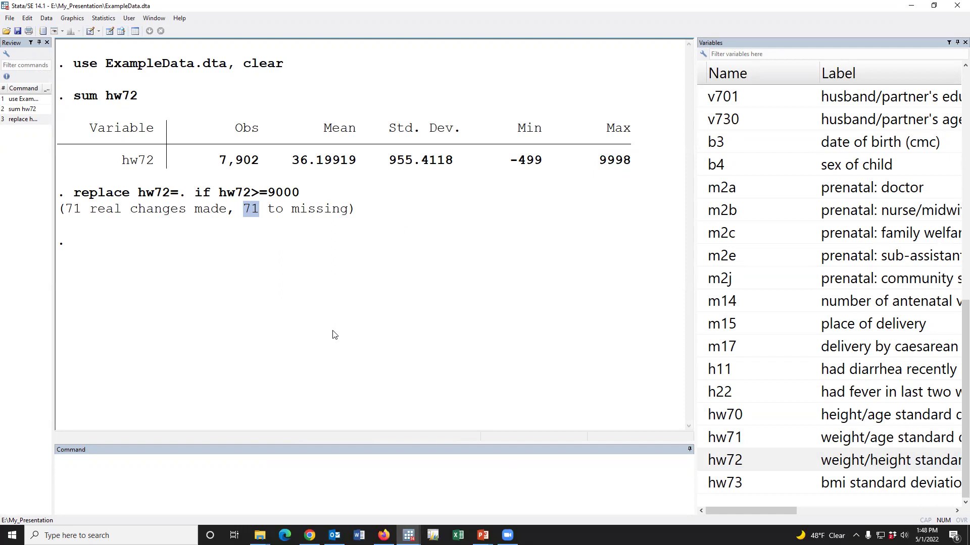
- Rerun 'sum hw72', check the minimum -499, and resize the Results and Variables panes
left_click(23, 108)
key("Return")
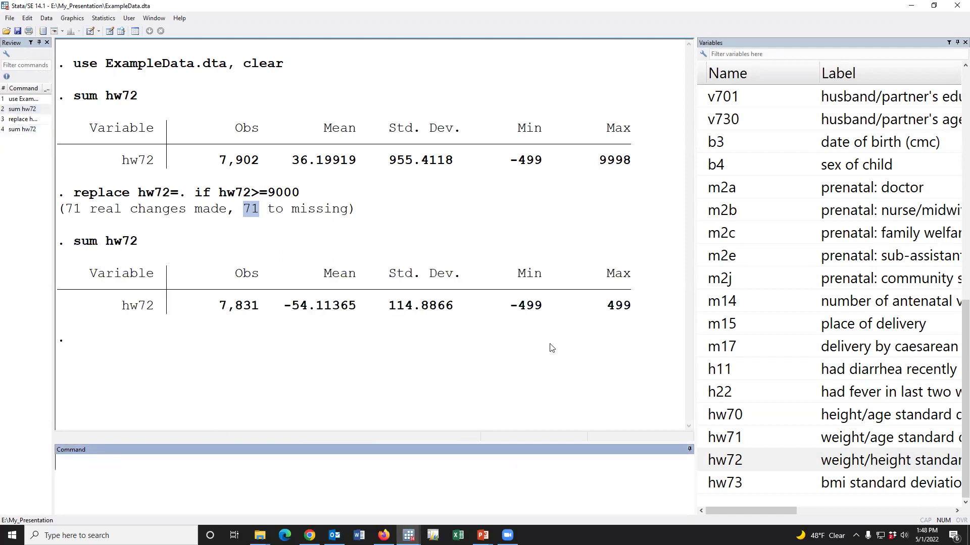
left_click_drag(504, 307, 637, 309)
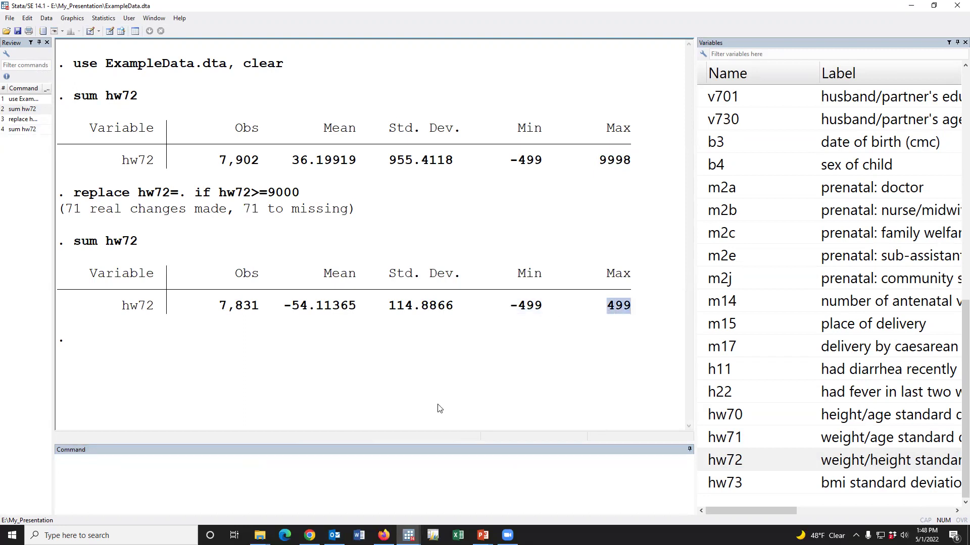
left_click(173, 484)
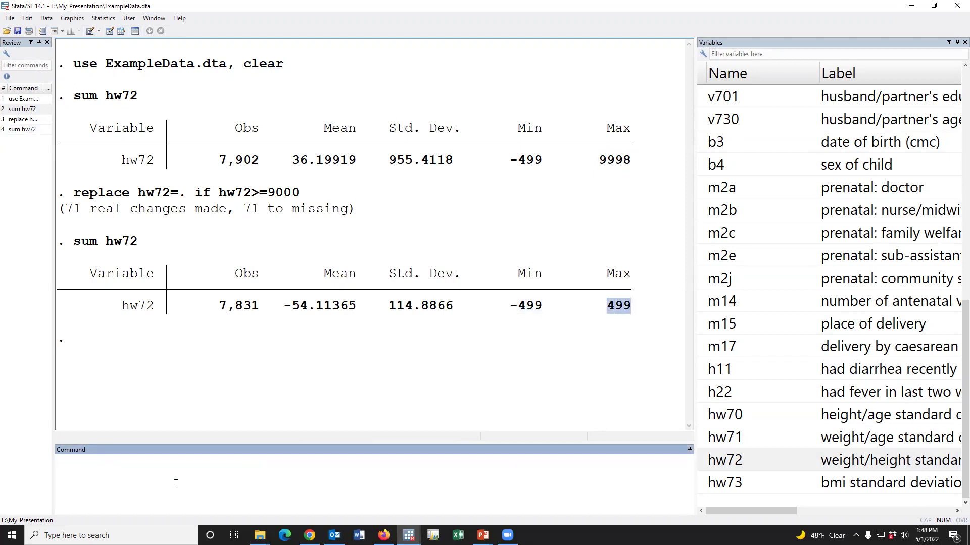
type("g")
key("BackSpace")
left_click_drag(509, 309, 582, 307)
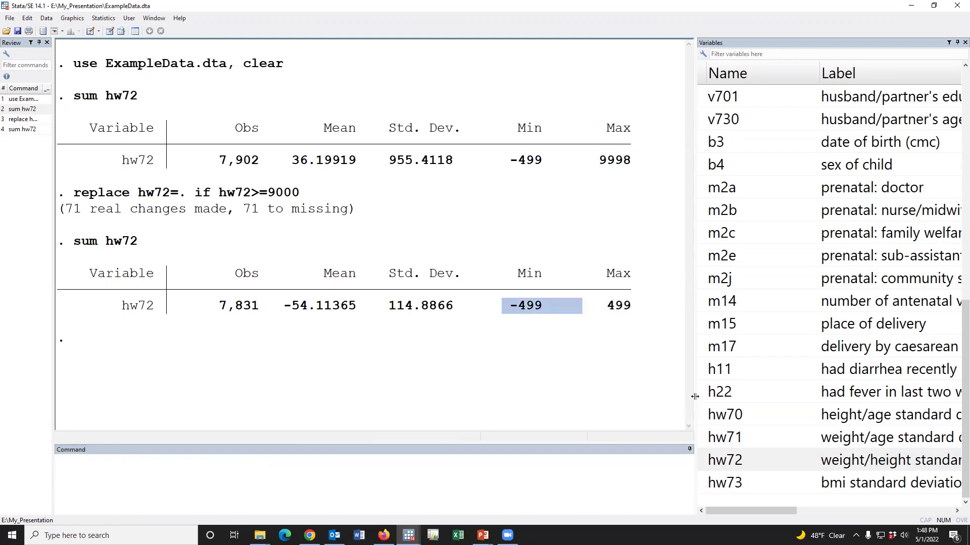
left_click_drag(696, 398, 792, 376)
left_click(594, 322)
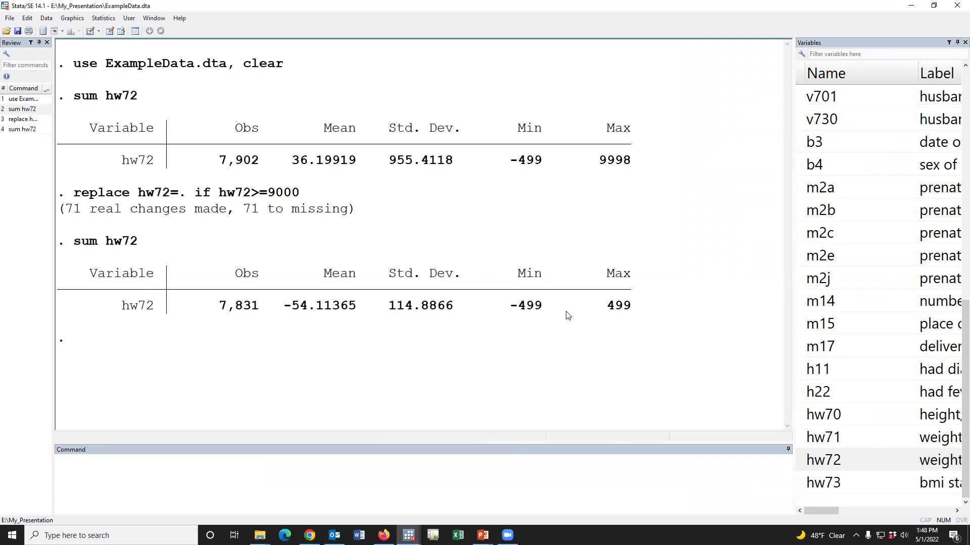
- Create whz with 'gen whz= hw72/100'
left_click(191, 478)
type("gen wh")
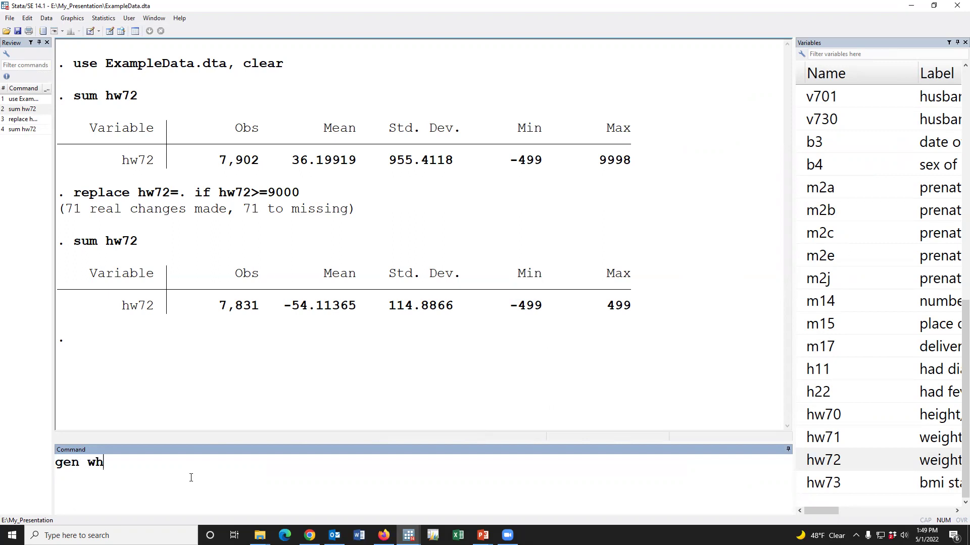
type("z=")
left_click(800, 461)
left_click(220, 470)
type("/100")
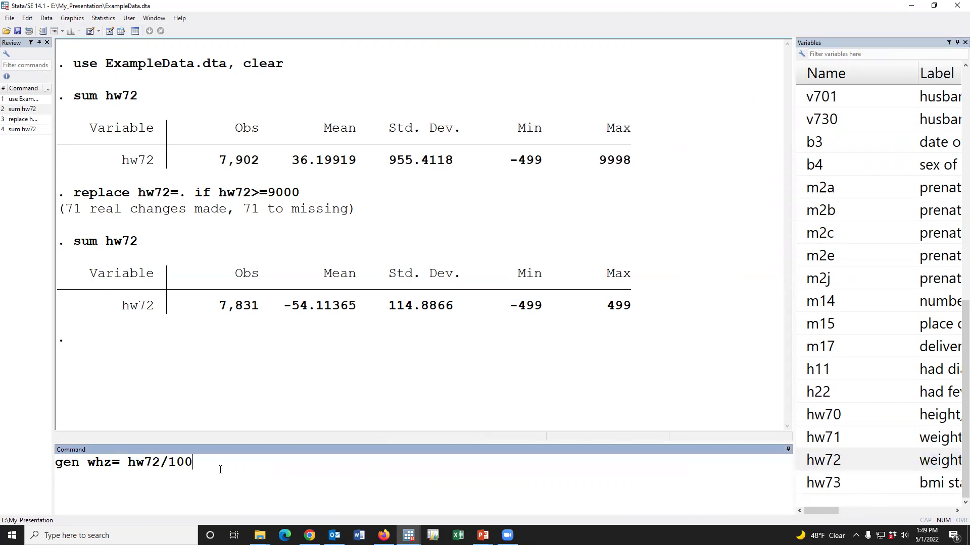
key("Return")
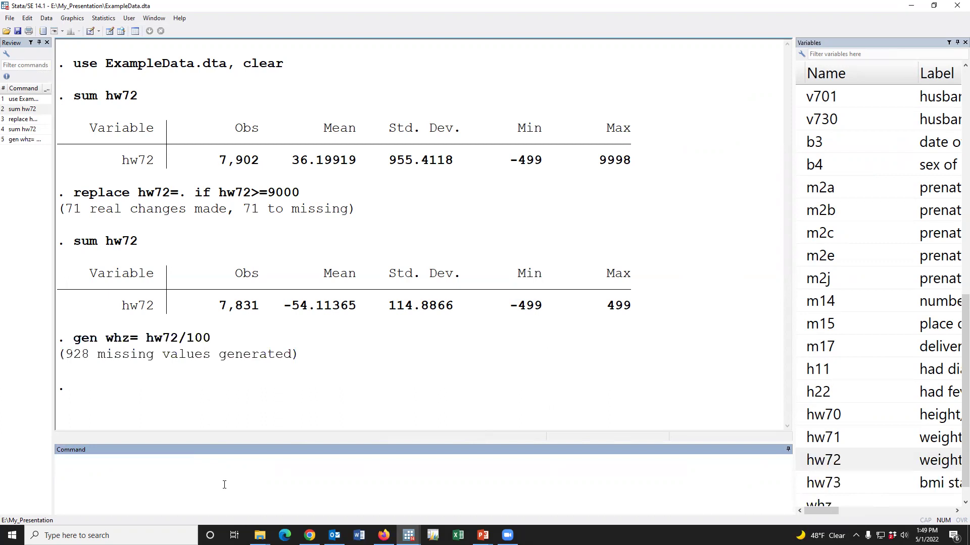
- Run 'sum hw72 whz' and highlight the whz range of -4.99 to 4.99
type("sum")
scroll(854, 458, "down", 1)
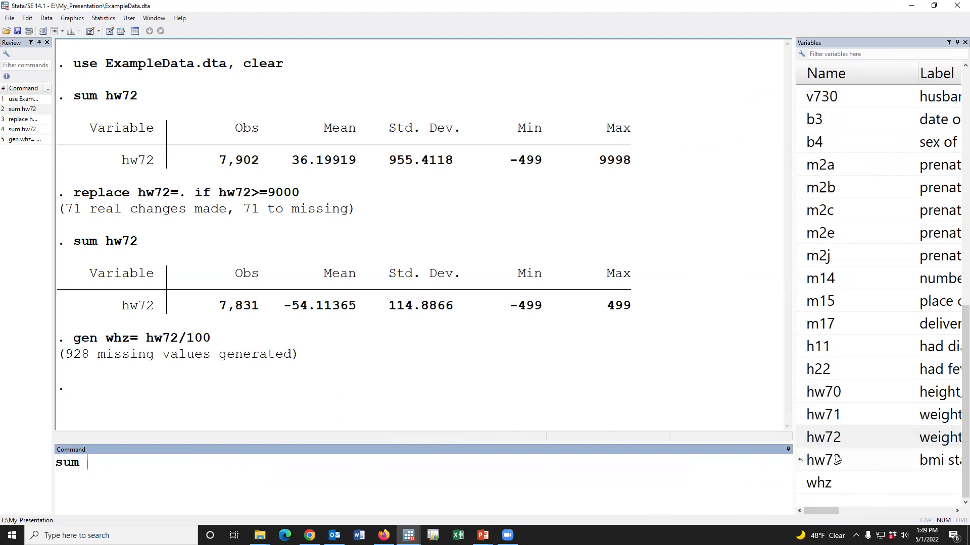
double_click(807, 438)
double_click(808, 483)
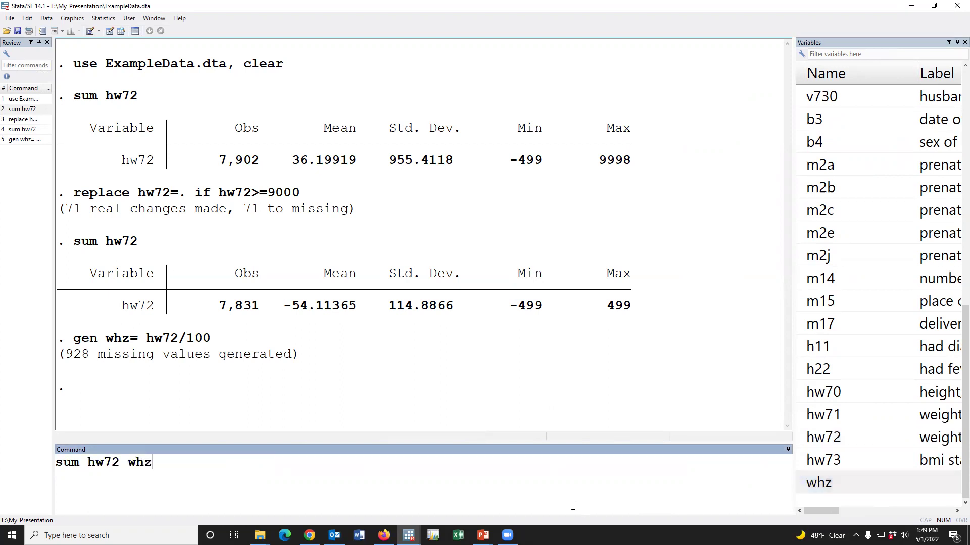
key("Return")
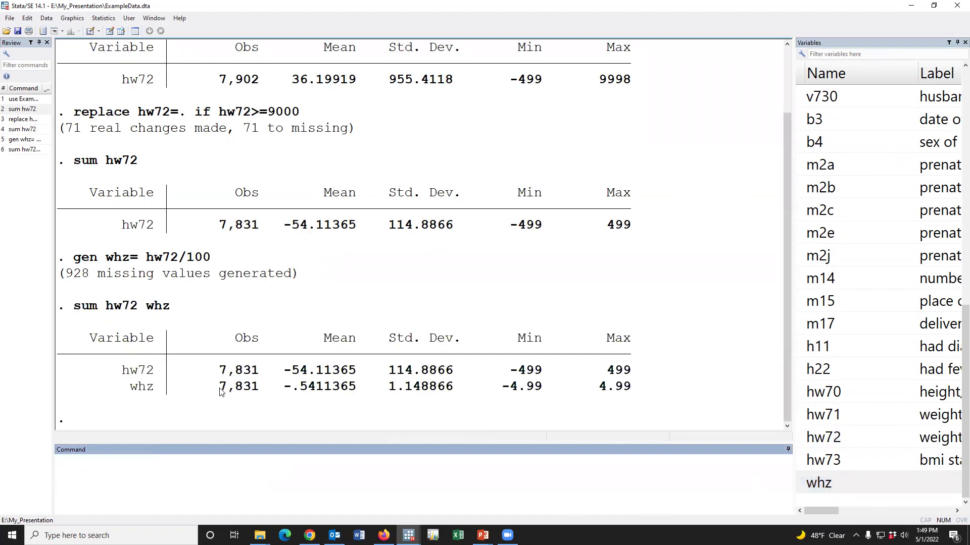
left_click_drag(219, 388, 626, 399)
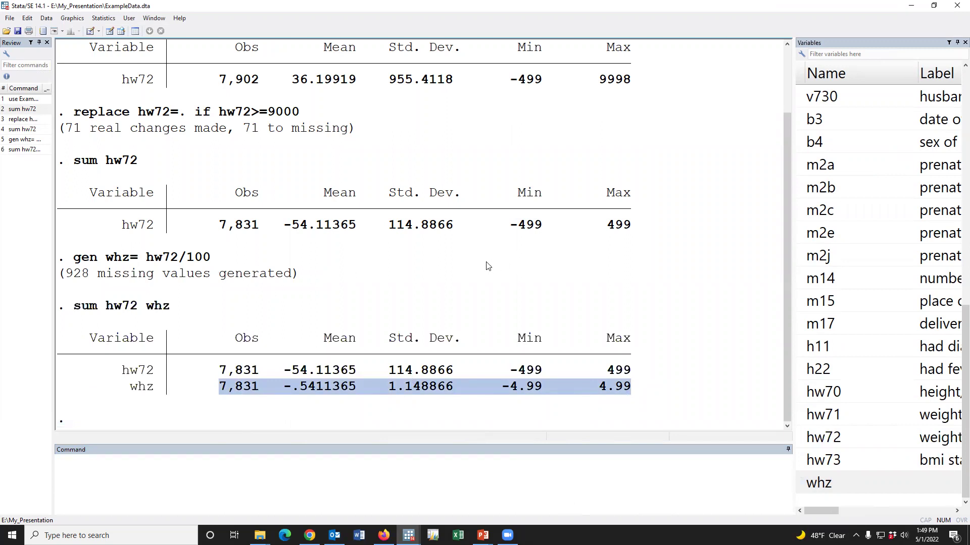
- Delete the duplicate 'sum hw72' from history and select the replace and gen whz commands
left_click(29, 130)
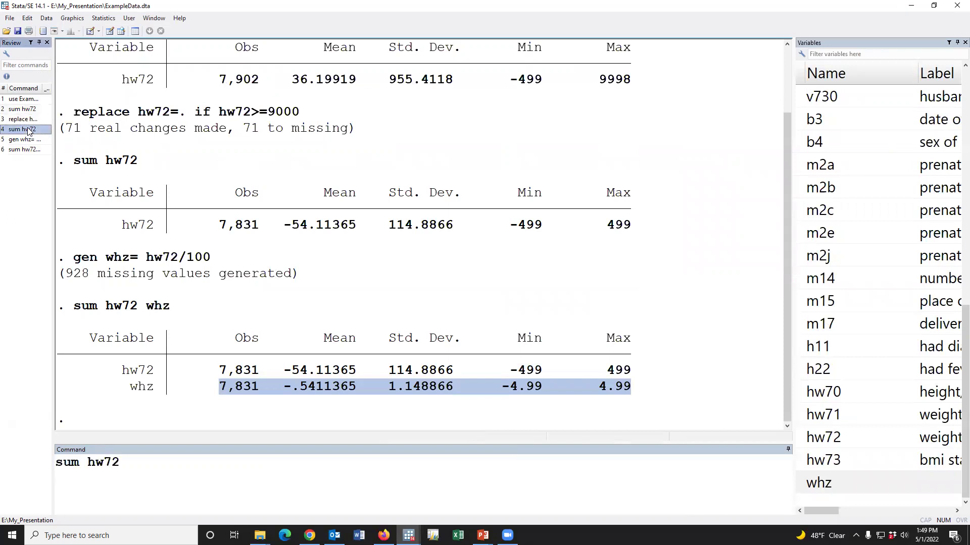
key("Delete")
key("Up")
left_click(25, 130, "ctrl")
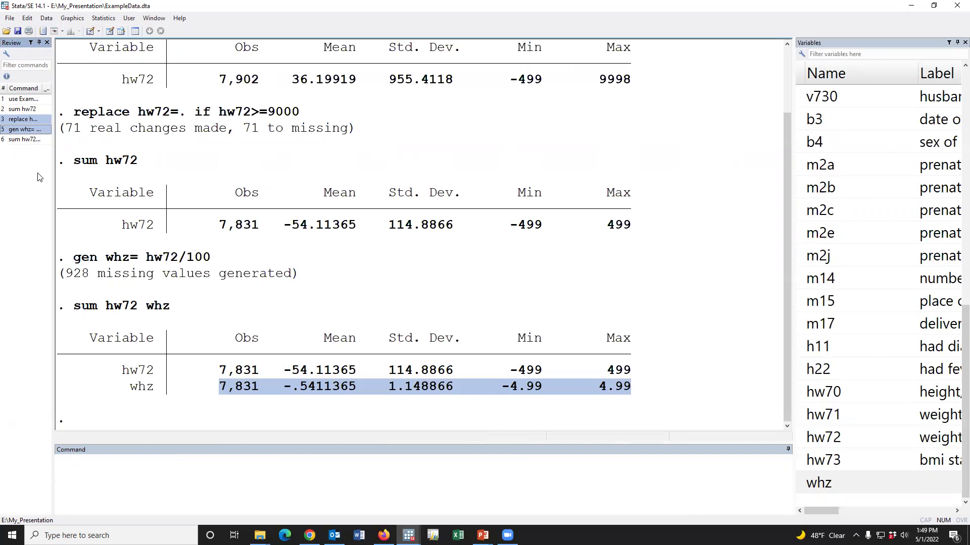
- Paste the replace hw72 and gen whz commands below line 3 of the DO_Wasting do-file
key("Delete")
key("ctrl+9")
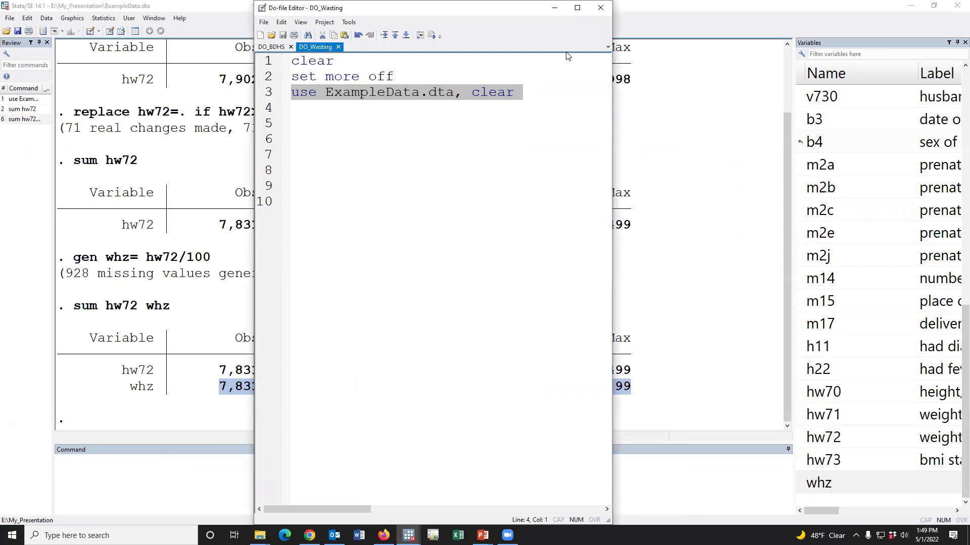
left_click(577, 7)
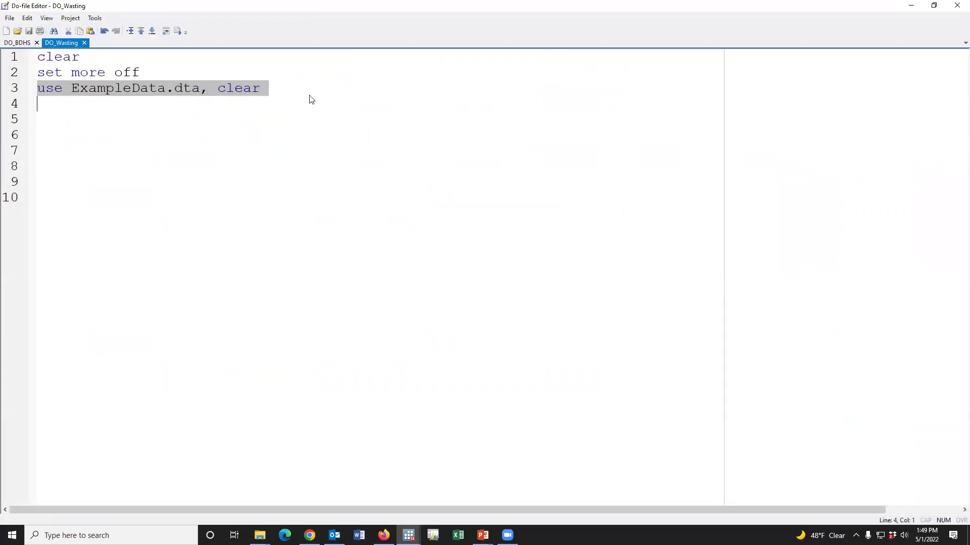
left_click(295, 94)
key("Return")
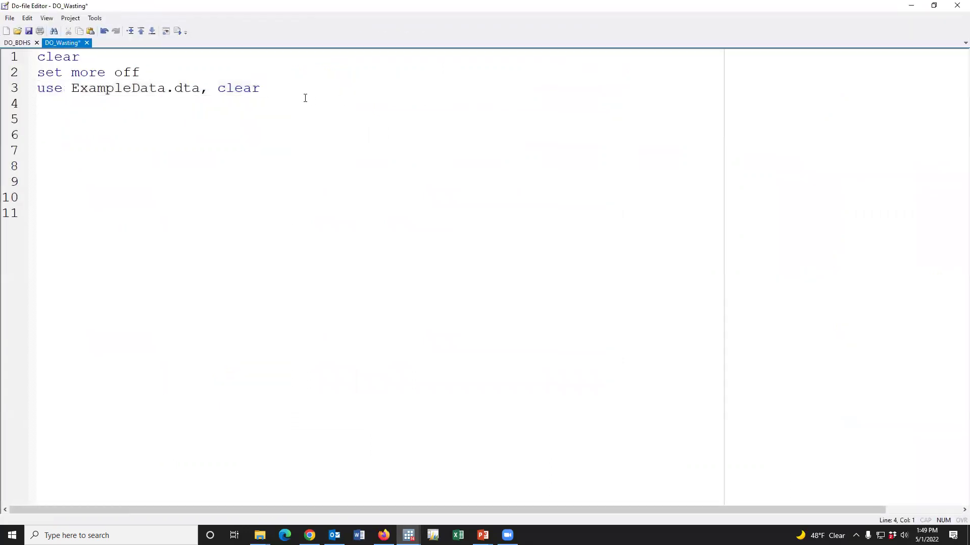
type("replace hw72=. if hw72>=9000 gen whz= hw72/100")
key("Return")
key("Return")
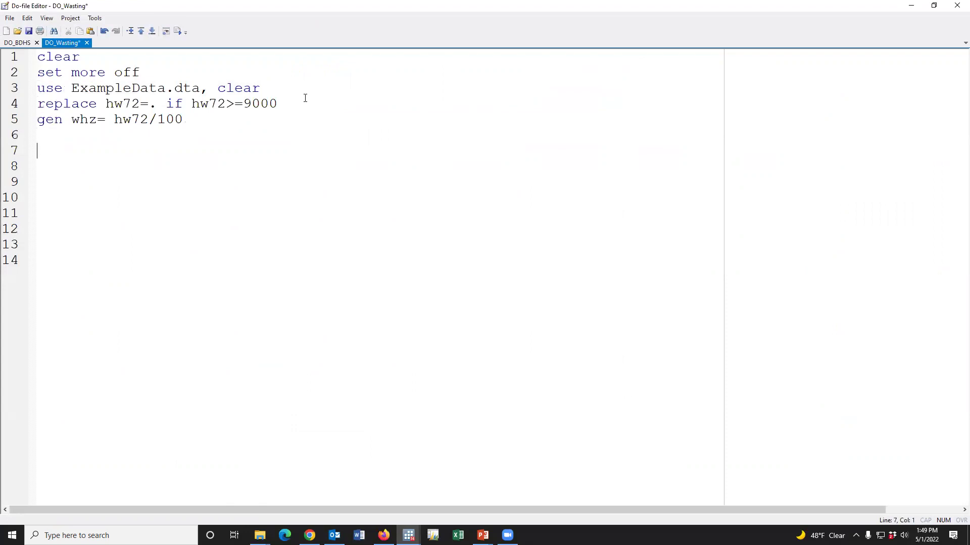
- Highlight each do-file line in turn, from clear through 'gen whz= hw72/100'
scroll(305, 210, "up", 3)
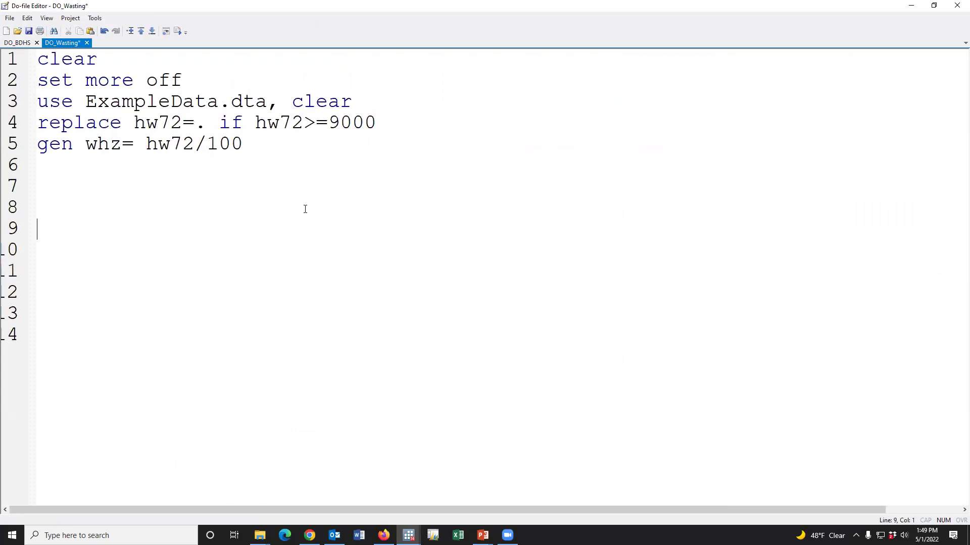
left_click(15, 61)
left_click(14, 80)
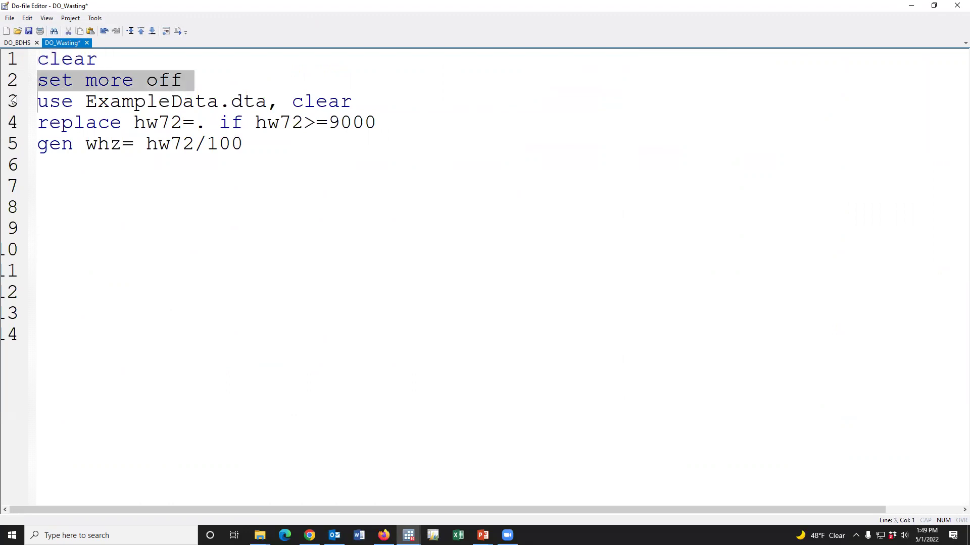
left_click(14, 101)
left_click(382, 110)
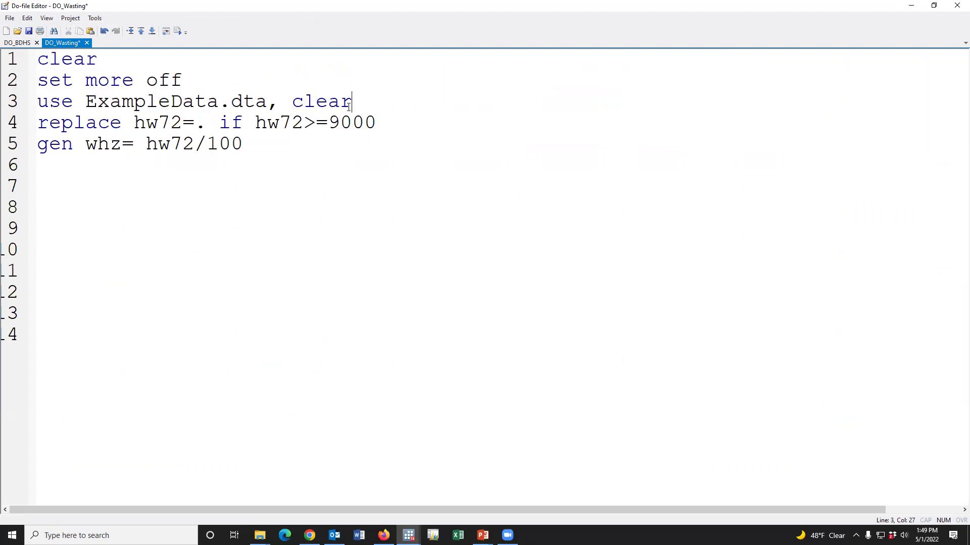
key("shift+Left")
key("shift+Left")
key("shift+Left")
key("shift+Left")
key("shift+Left")
key("shift+Left")
key("shift+Left")
key("shift+Left")
key("shift+Left")
key("shift+Left")
key("shift+Left")
key("shift+Left")
key("shift+Left")
key("shift+Left")
key("shift+Left")
key("shift+Left")
key("shift+Left")
key("shift+Left")
key("shift+Left")
key("shift+Left")
left_click(303, 145)
left_click_drag(374, 126, 41, 117)
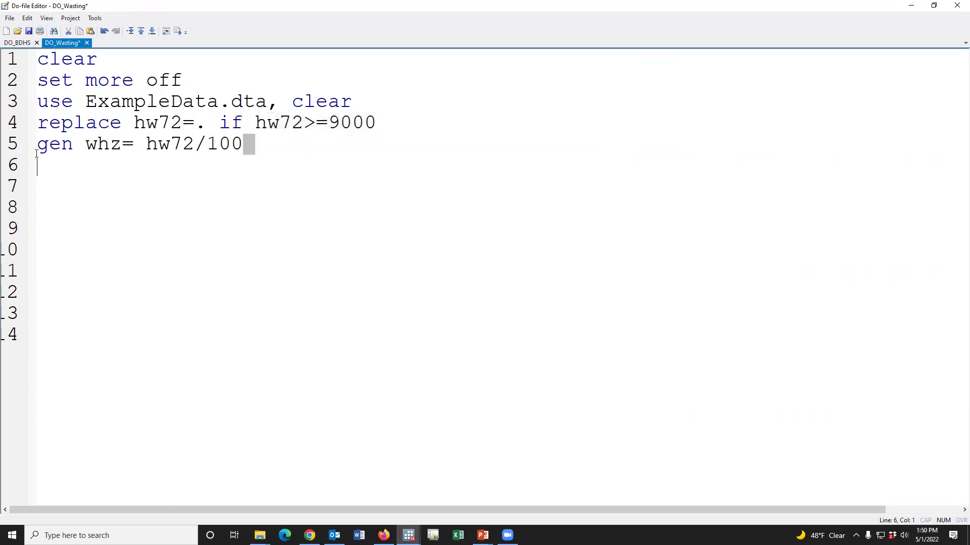
left_click_drag(247, 144, 40, 147)
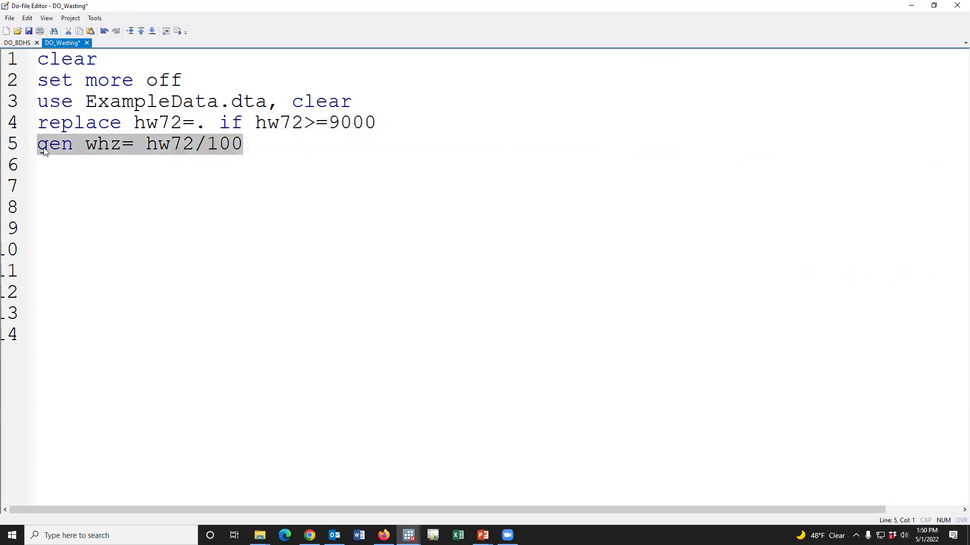
left_click(157, 175)
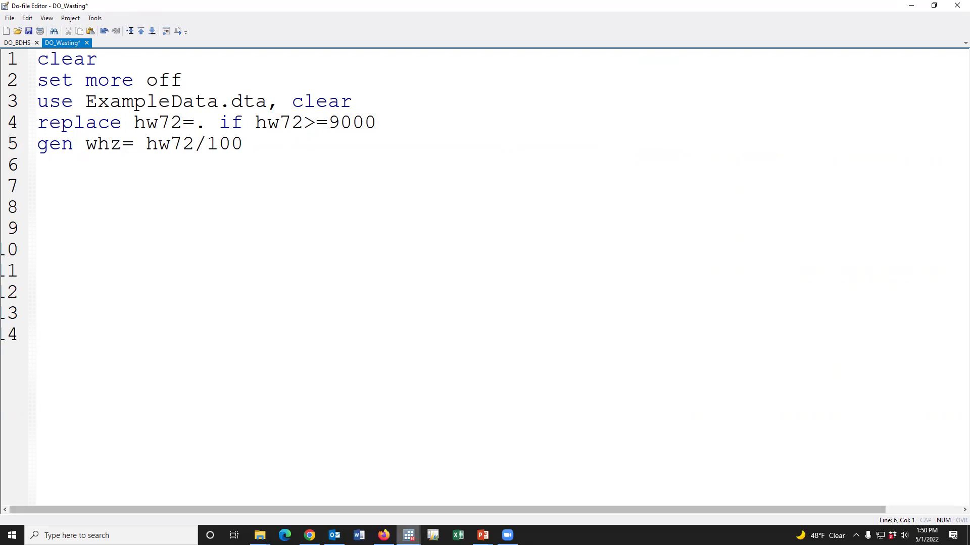
- Clear the Results window in the main Stata window
mouse_move(408, 535)
left_click(350, 457)
right_click(583, 292)
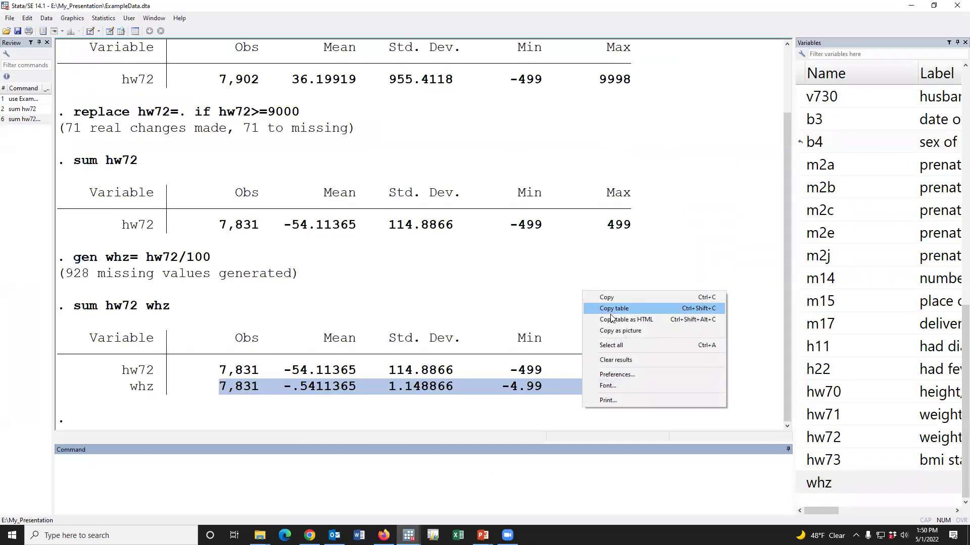
left_click(616, 359)
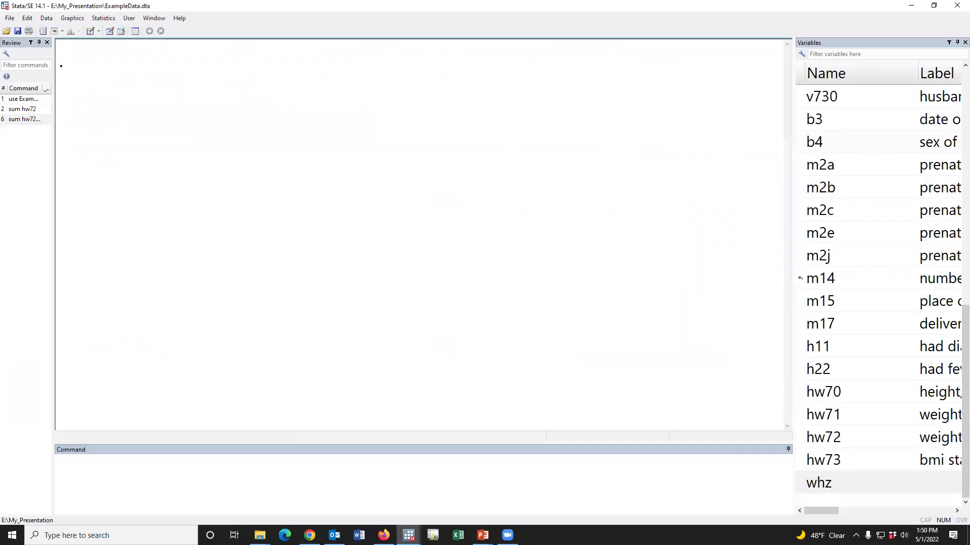
- Save the DO_Wasting do-file and minimize the Do-file Editor
key("alt+Tab")
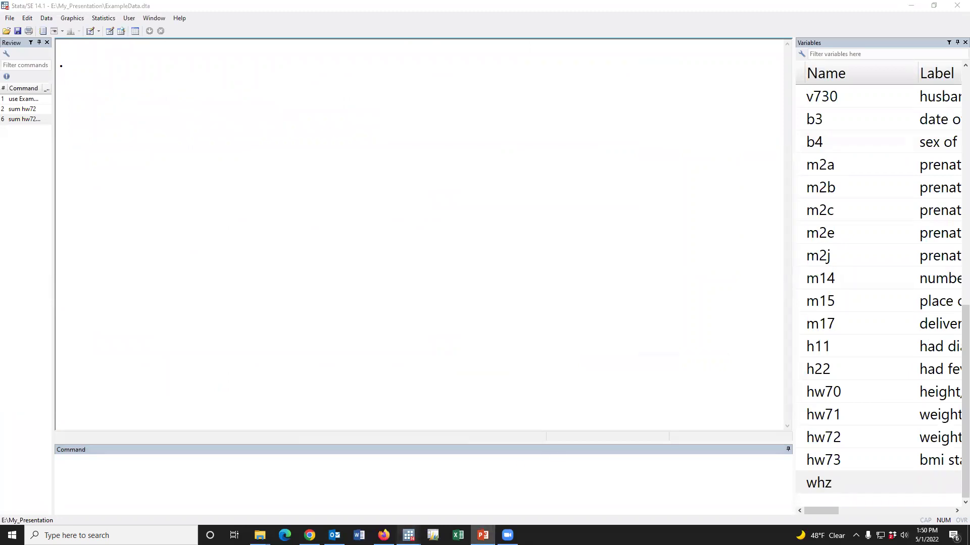
mouse_move(409, 534)
left_click(427, 514)
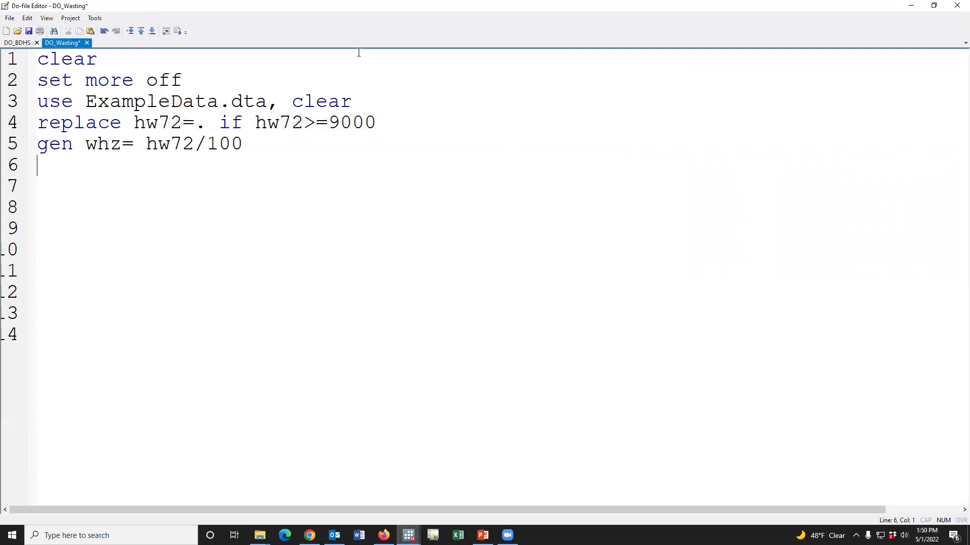
left_click(29, 31)
mouse_move(409, 534)
left_click(348, 486)
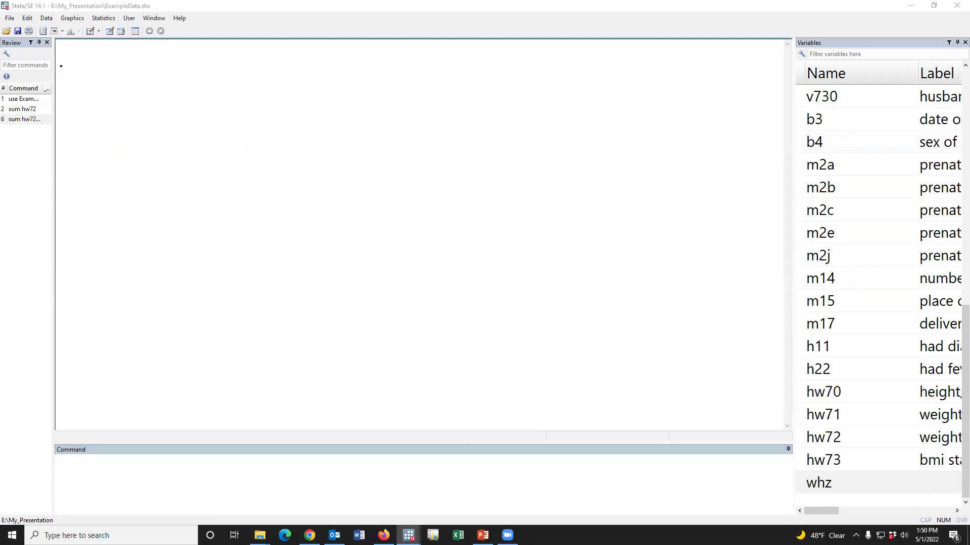
key("alt+Tab")
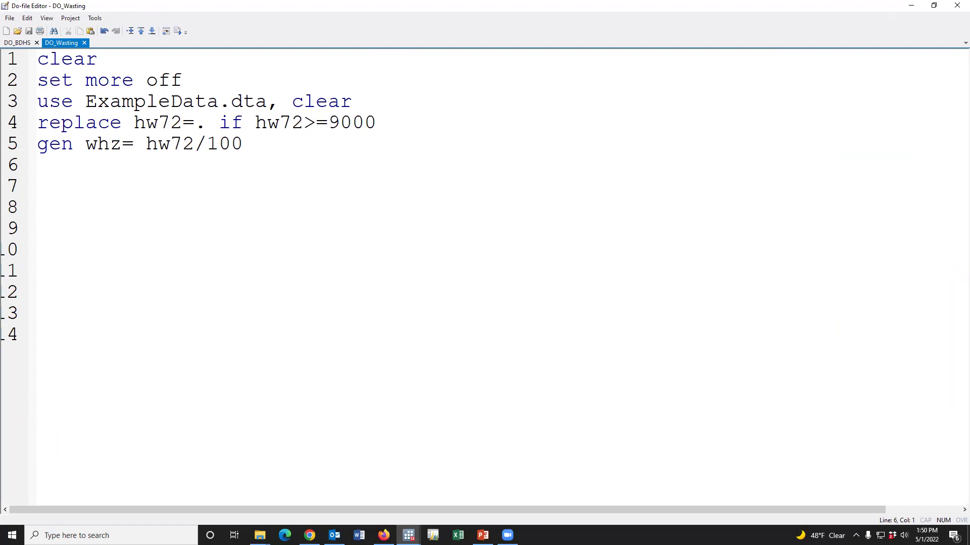
key("alt+Tab")
key("alt+Tab")
key("alt+Tab")
left_click(911, 5)
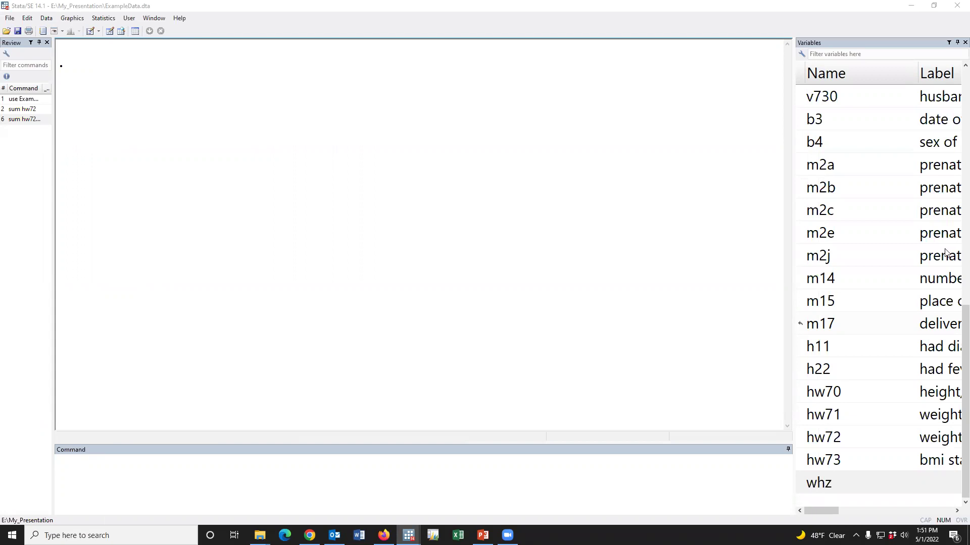
- Create the wasting variable set to 0 with 'gen wasting=0'
left_click(502, 473)
type("gen wasting=")
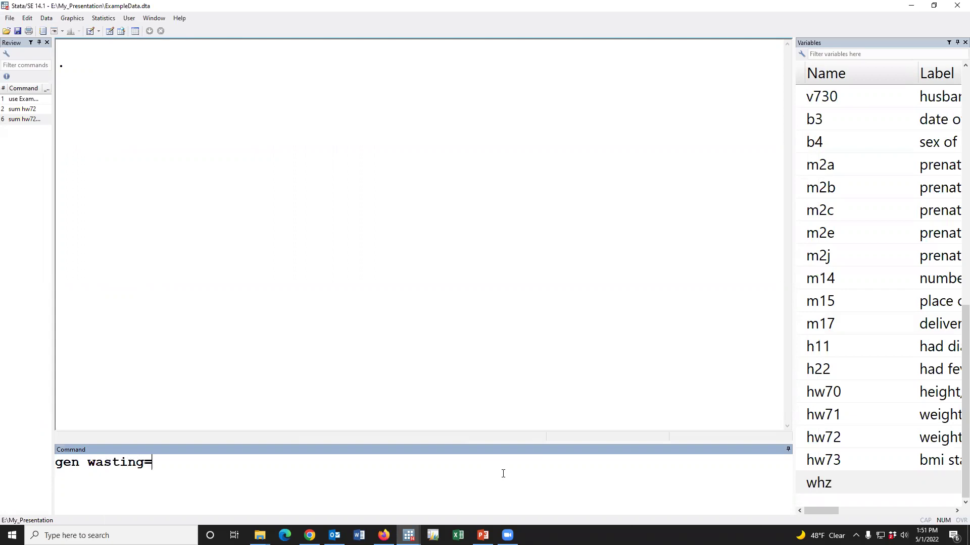
type("0")
key("Return")
- Set wasting to 1 where whz<-2 (667 changes)
type("repl")
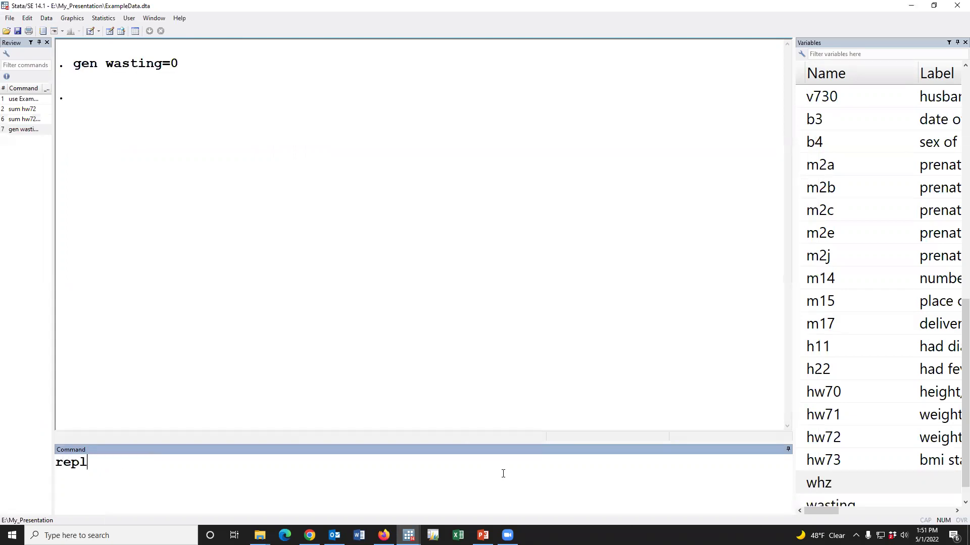
type("ace")
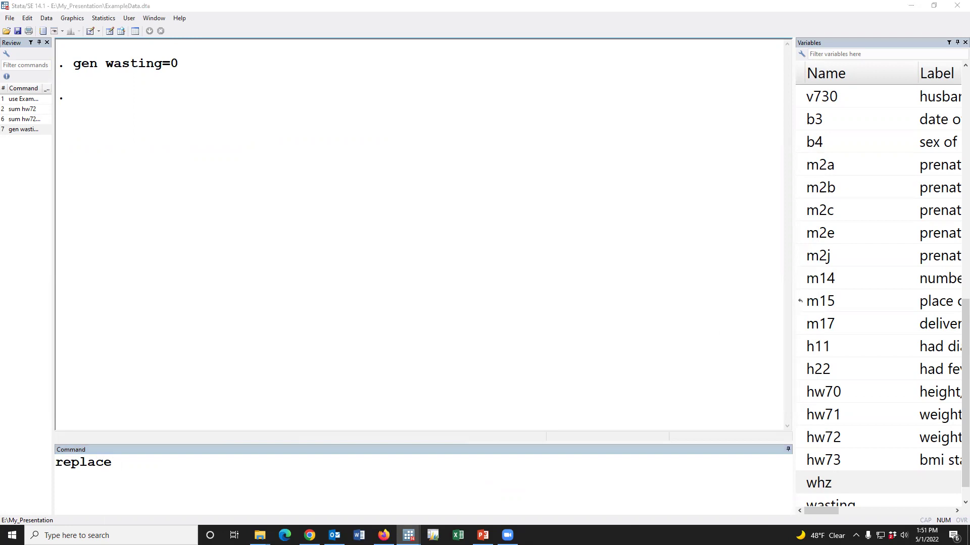
left_click(332, 473)
type("wasting=1 if")
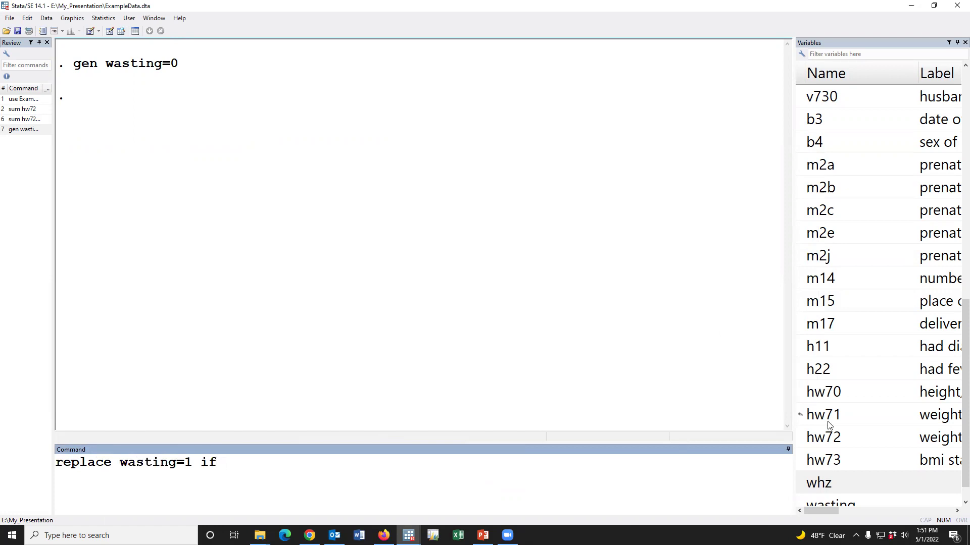
scroll(828, 425, "down", 1)
double_click(816, 460)
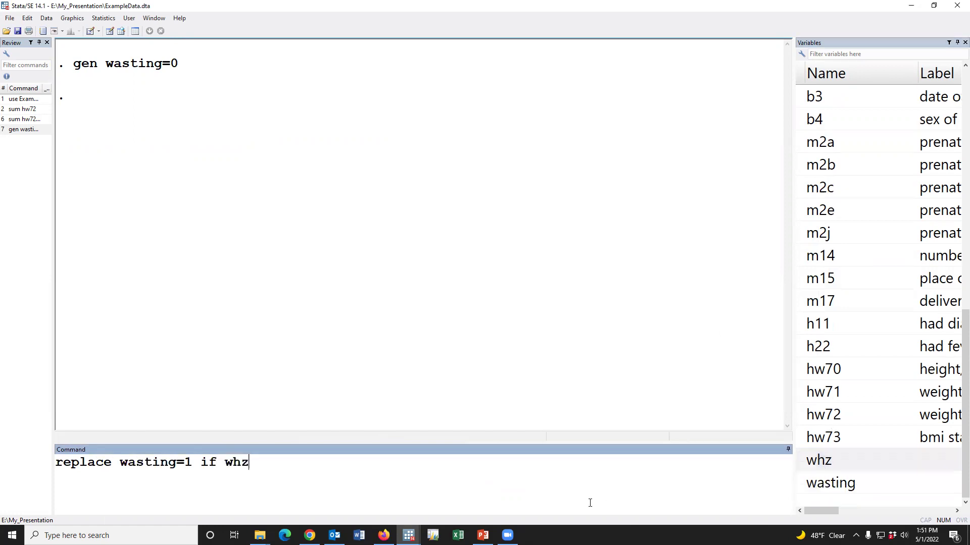
type("<-2")
key("Return")
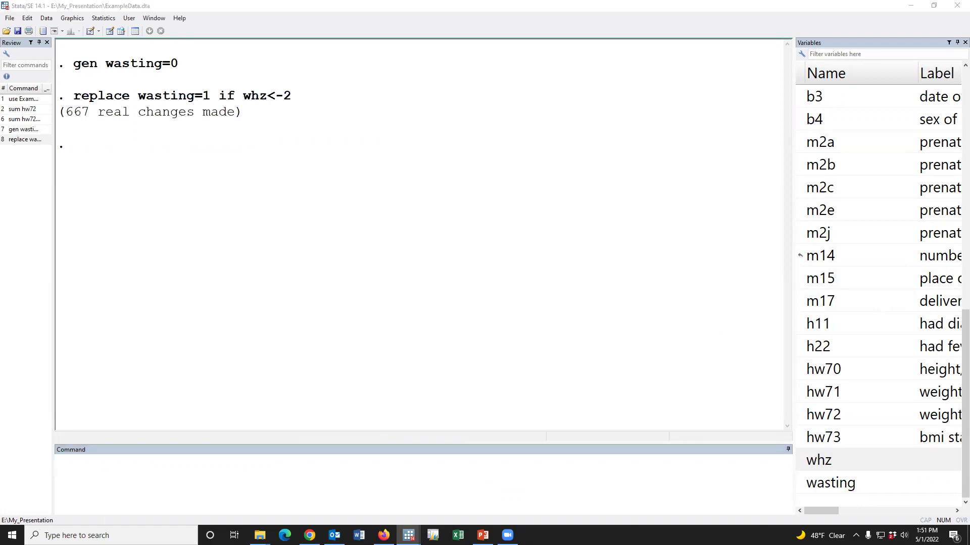
- Set wasting to missing wherever whz is missing (928 changes)
left_click(258, 479)
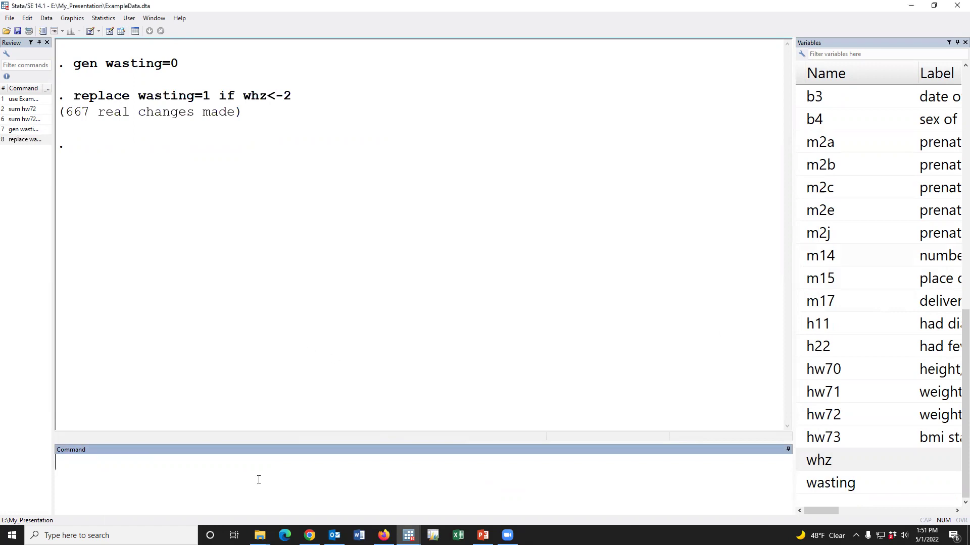
type("replace wasting=. if")
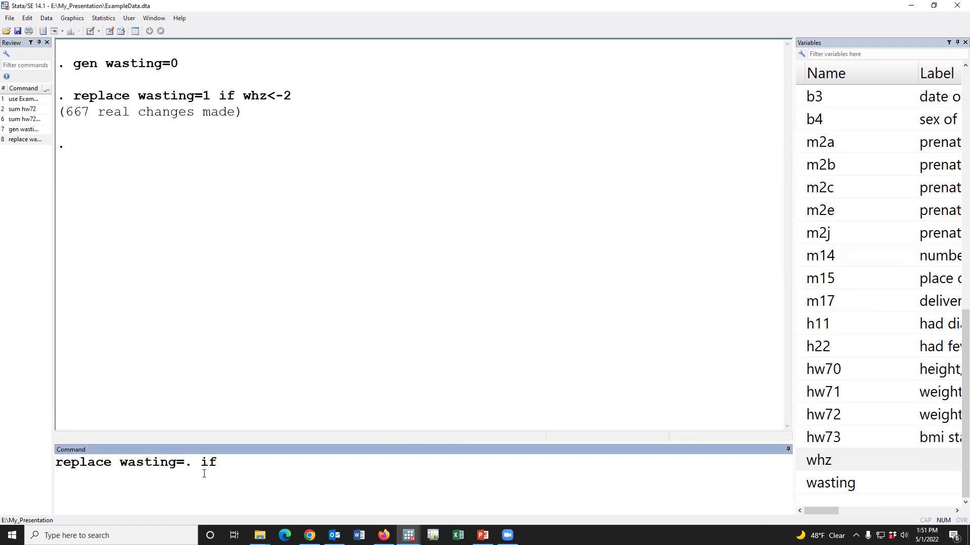
double_click(803, 463)
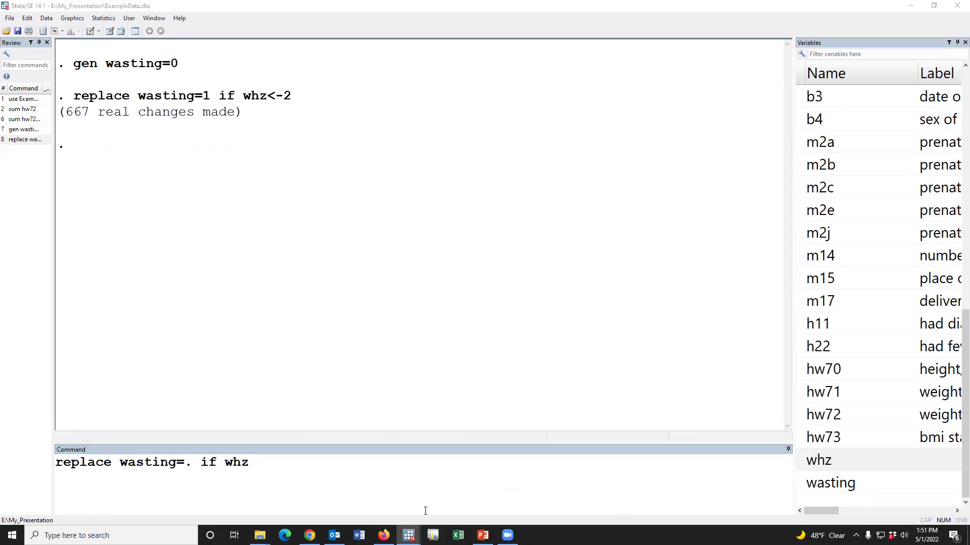
type("==.")
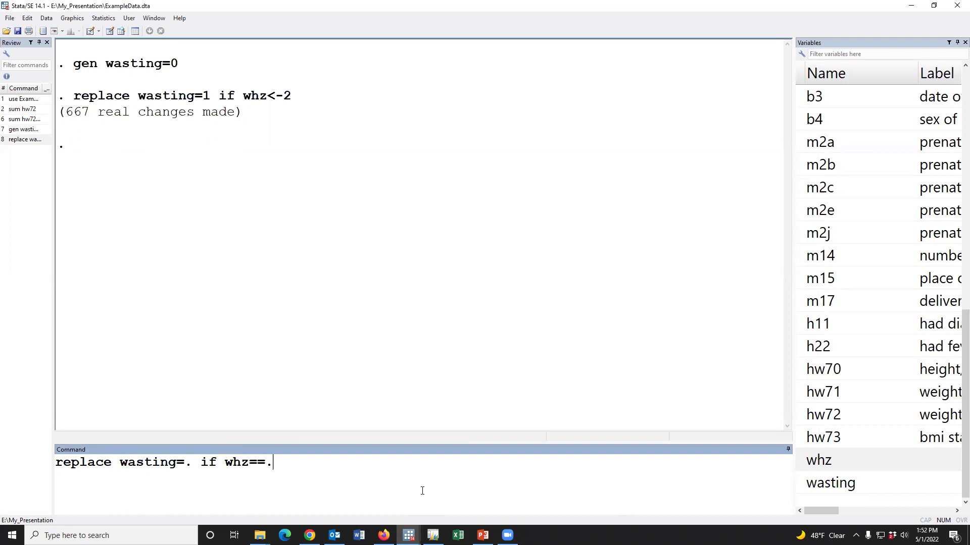
key("Return")
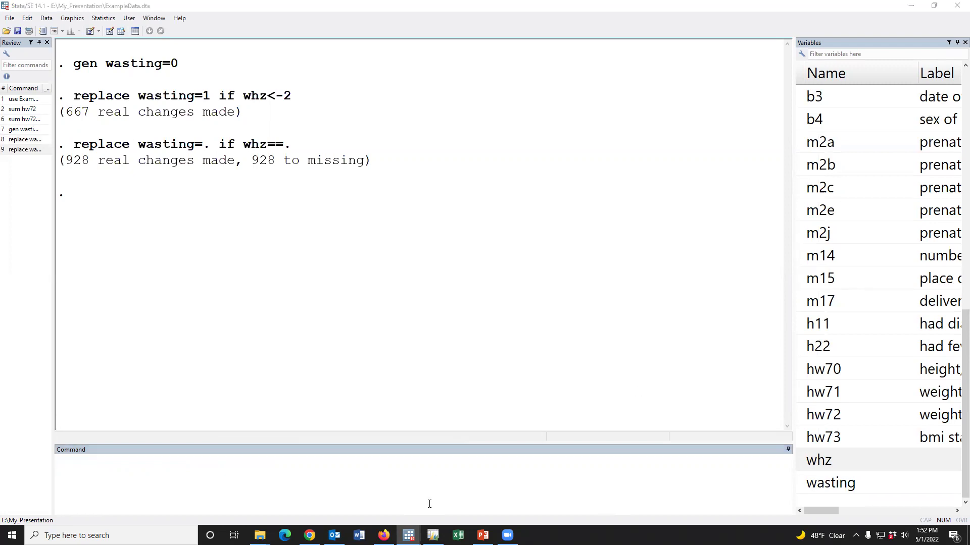
- Run 'la de wasting 0 "non-wasting" 1 "wasting", replace' to define the label
left_click(435, 489)
type("la de")
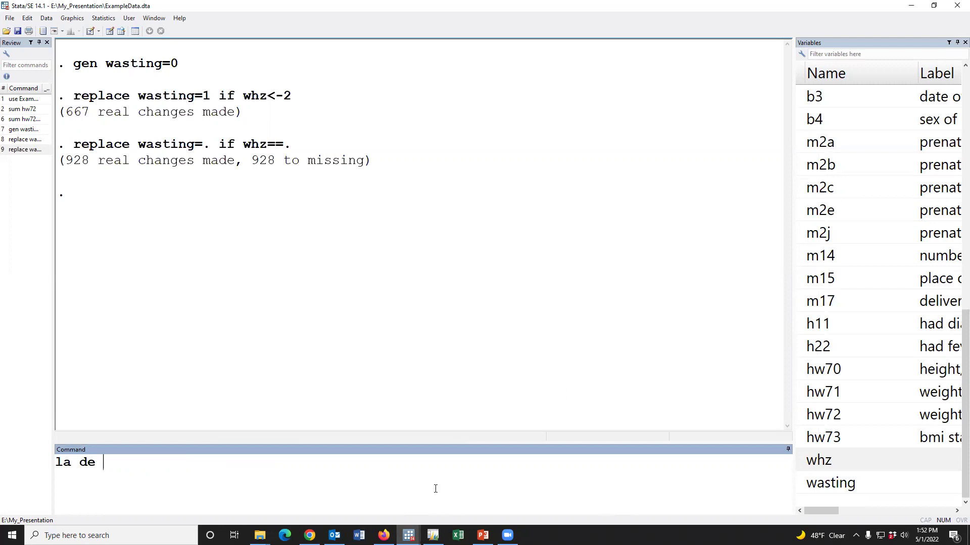
double_click(804, 483)
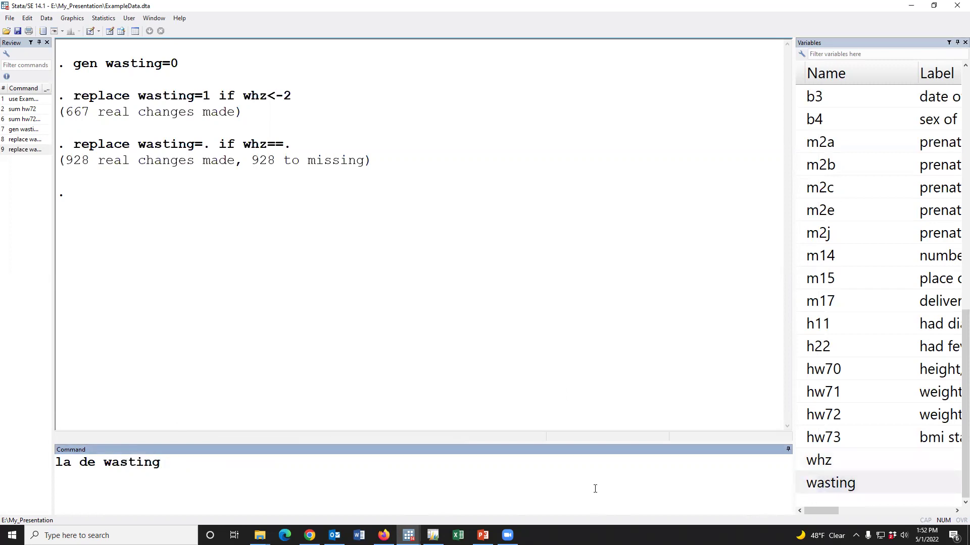
key("BackSpace")
key("BackSpace")
type("0 \"\" 1 \"\"")
left_click(193, 462)
type("non-wast")
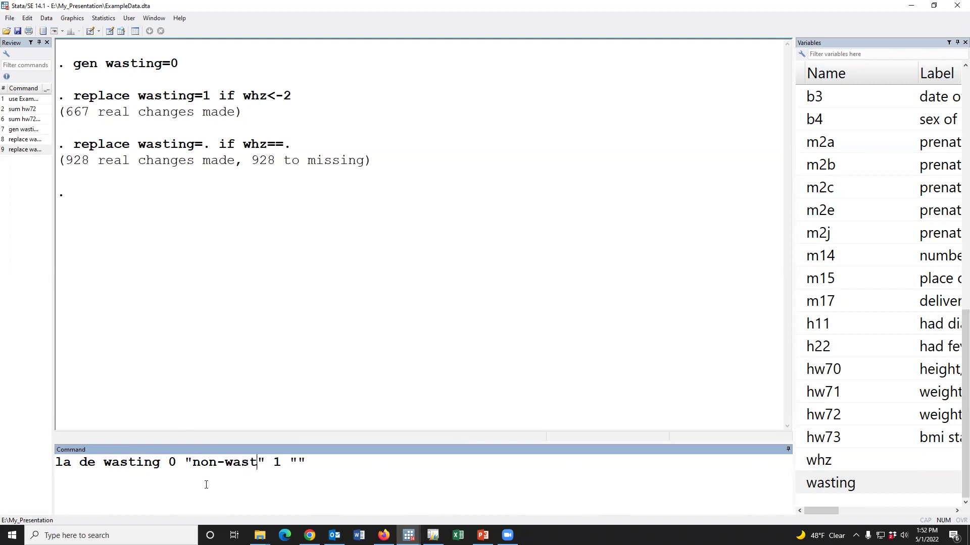
type("ing")
left_click(323, 461)
type("wasting\"")
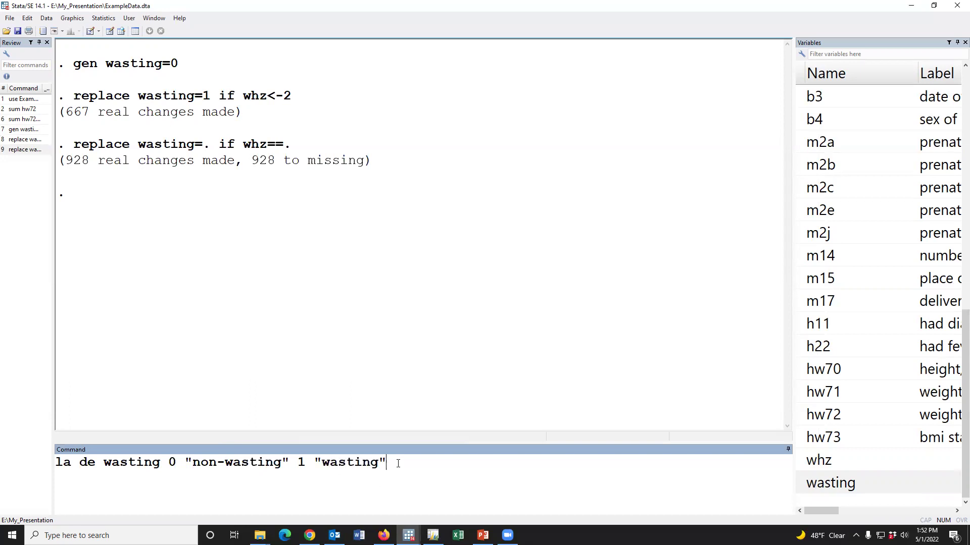
type(", replace")
key("Return")
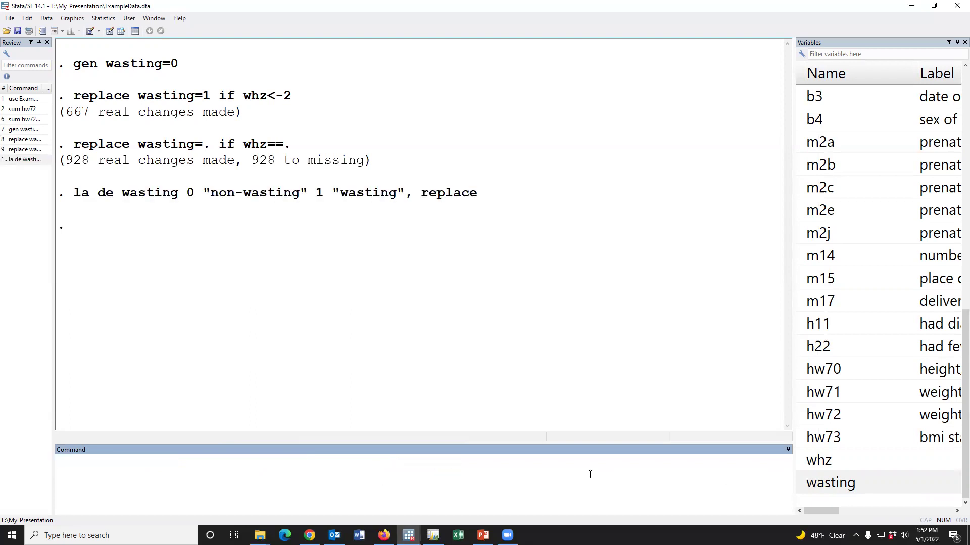
- Tabulate wasting and check the 0 row and the 667 wasting cases
type("ta")
double_click(798, 486)
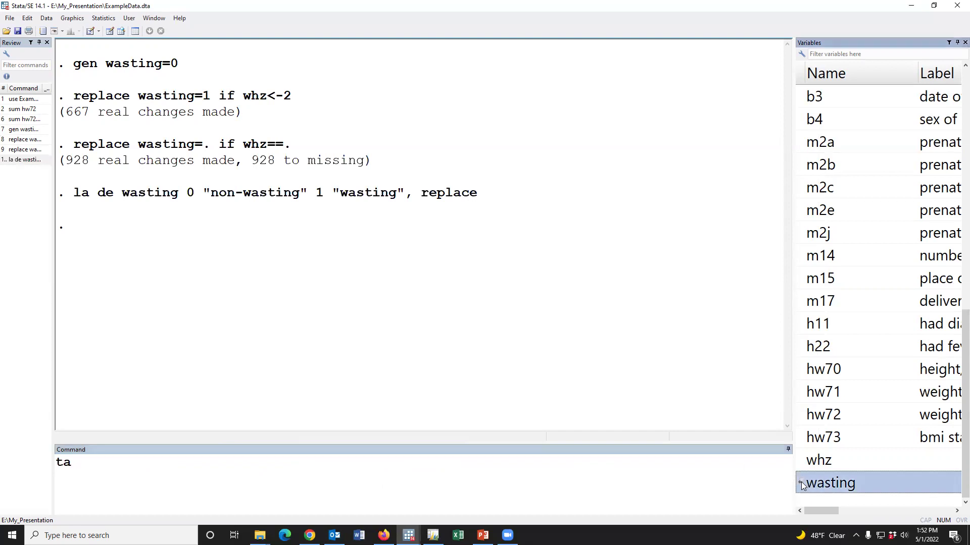
key("Return")
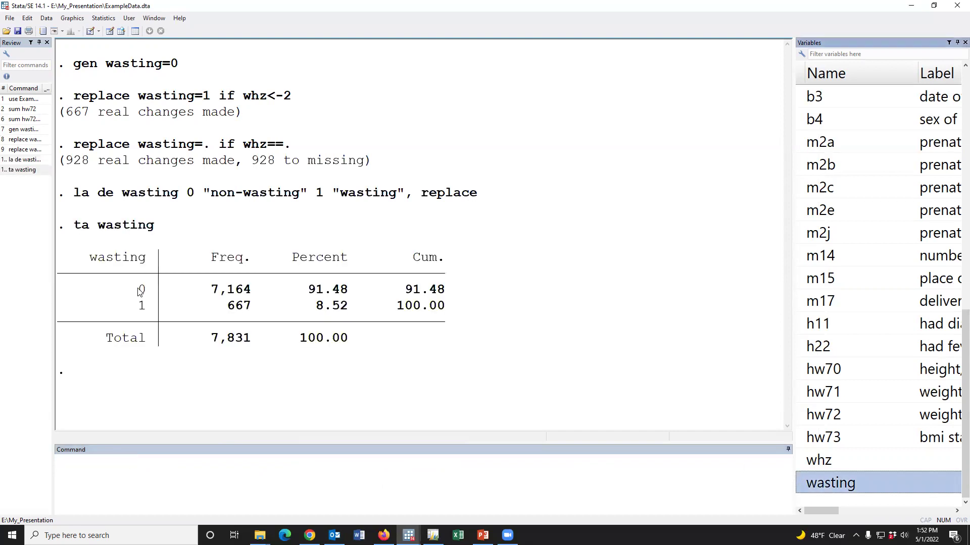
left_click_drag(137, 290, 205, 293)
left_click_drag(131, 306, 251, 309)
- Attach the wasting value label with la val wasting wasting and retabulate wasting
left_click(152, 477)
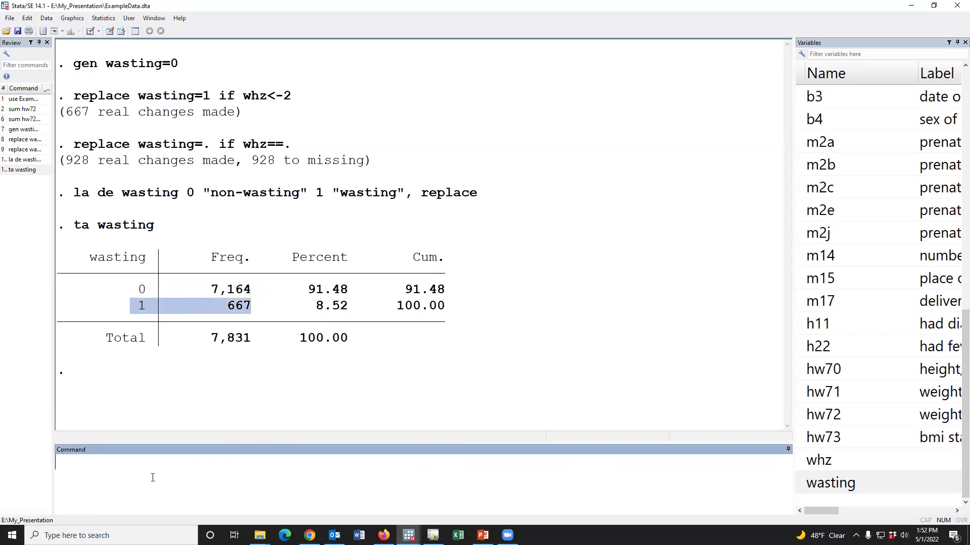
type("la val")
double_click(803, 484)
left_click(801, 486)
double_click(801, 486)
key("Return")
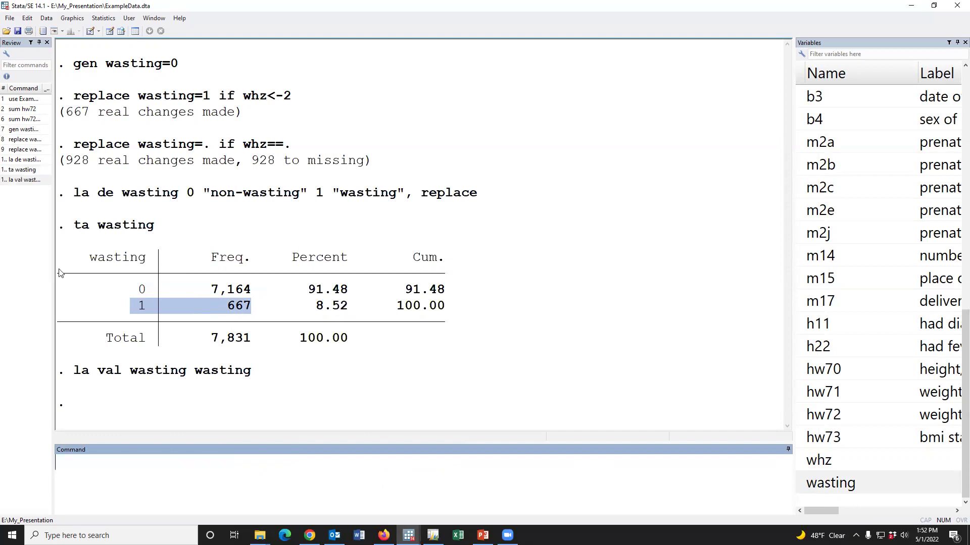
left_click(34, 170)
key("Return")
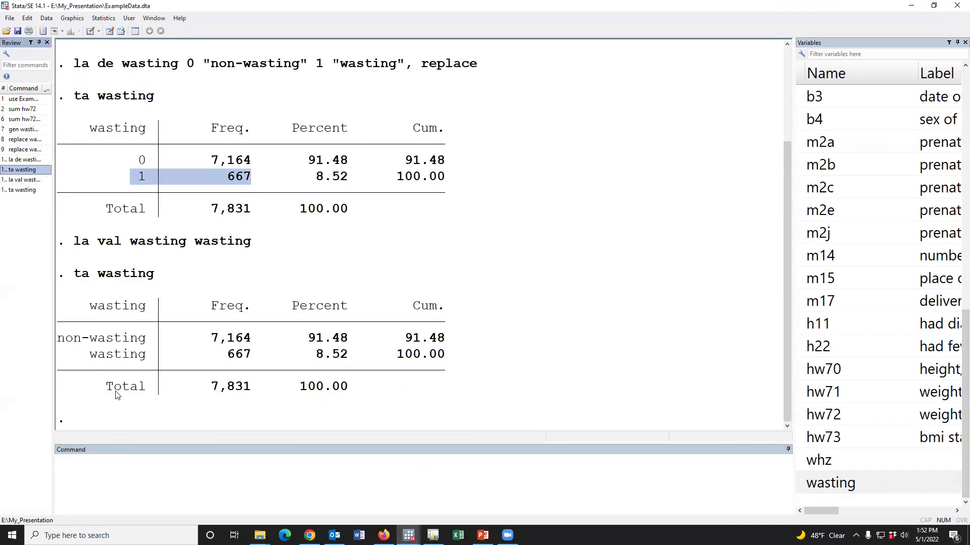
left_click_drag(66, 339, 447, 346)
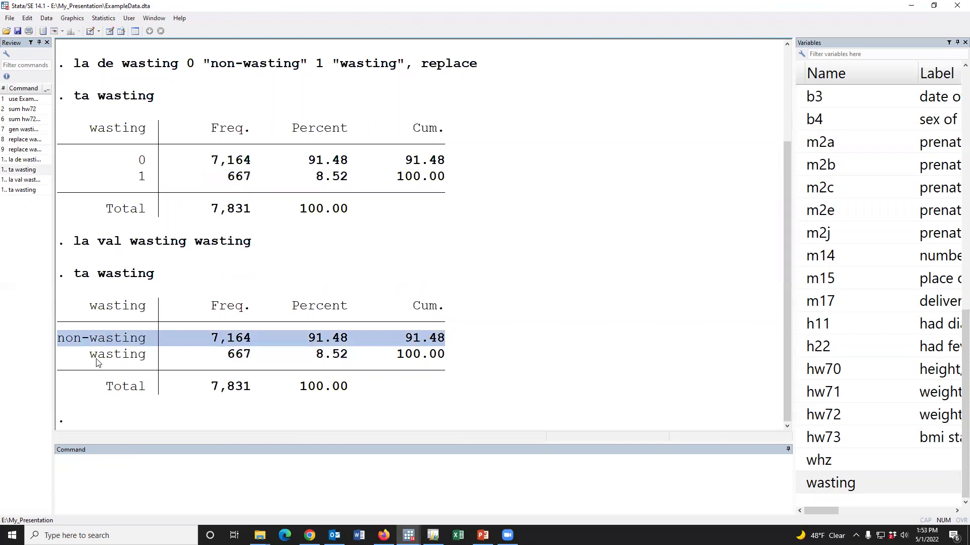
left_click_drag(94, 359, 287, 433)
- Add numeric label prefixes with numlabel, add; retabulate: 7,164 non-wasting, 667 wasting (8.52%)
left_click(218, 478)
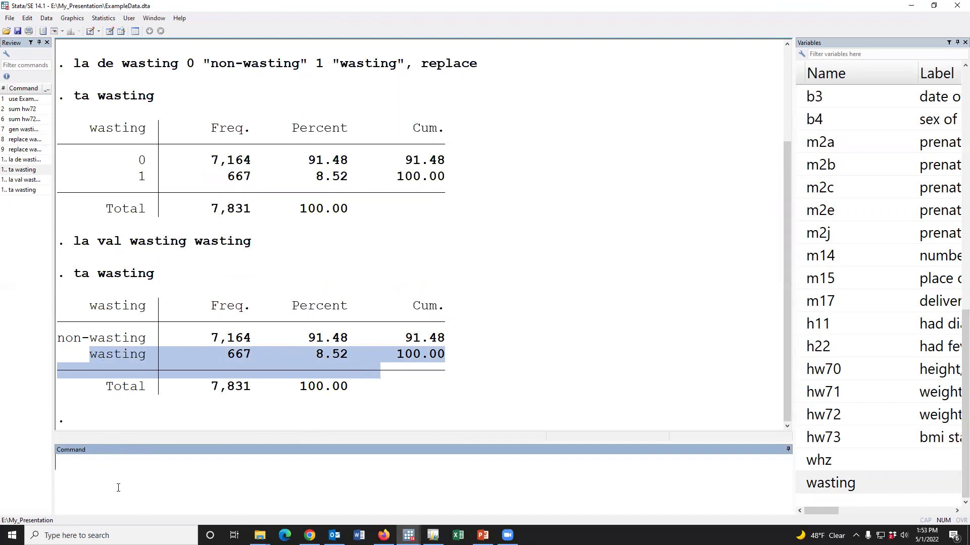
type("numlabe")
type("l.")
type(", add")
key("Return")
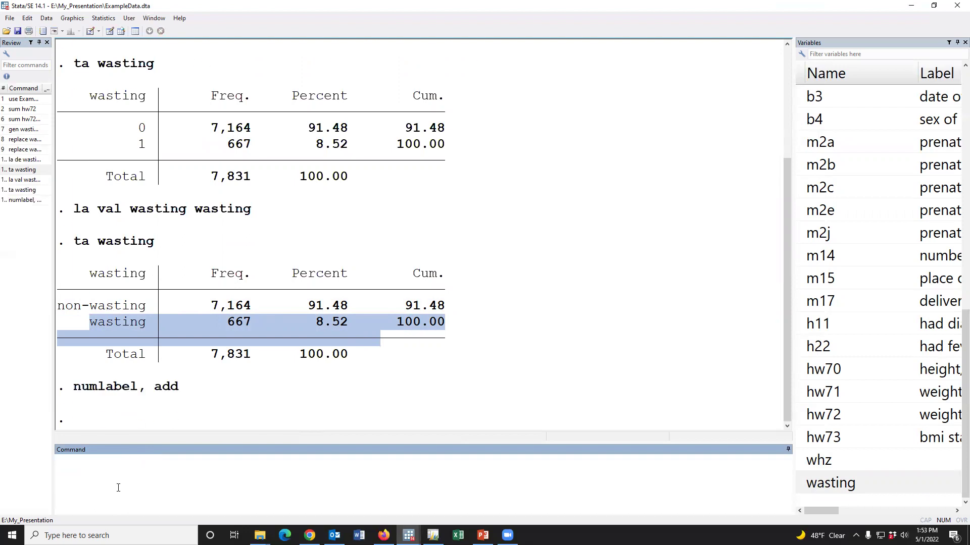
left_click(22, 189)
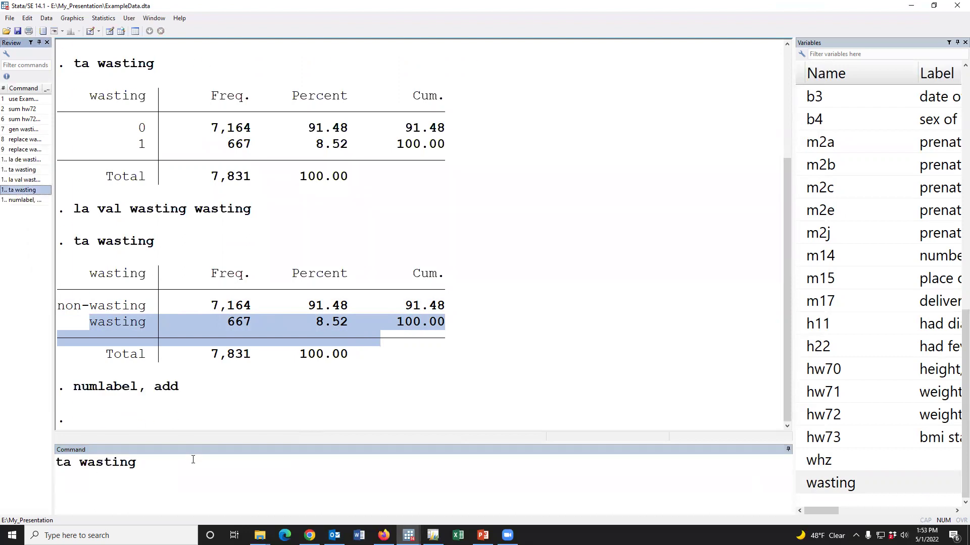
key("Return")
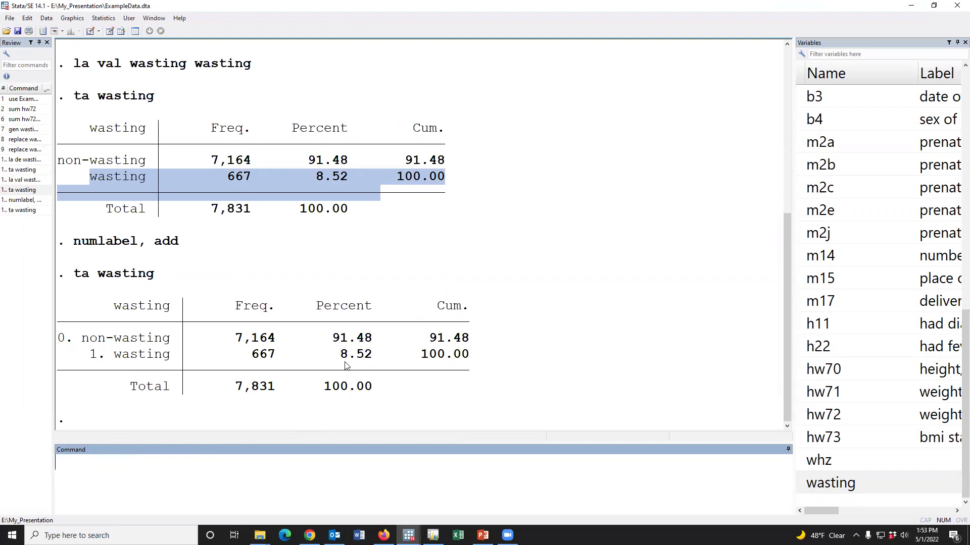
left_click_drag(339, 359, 369, 356)
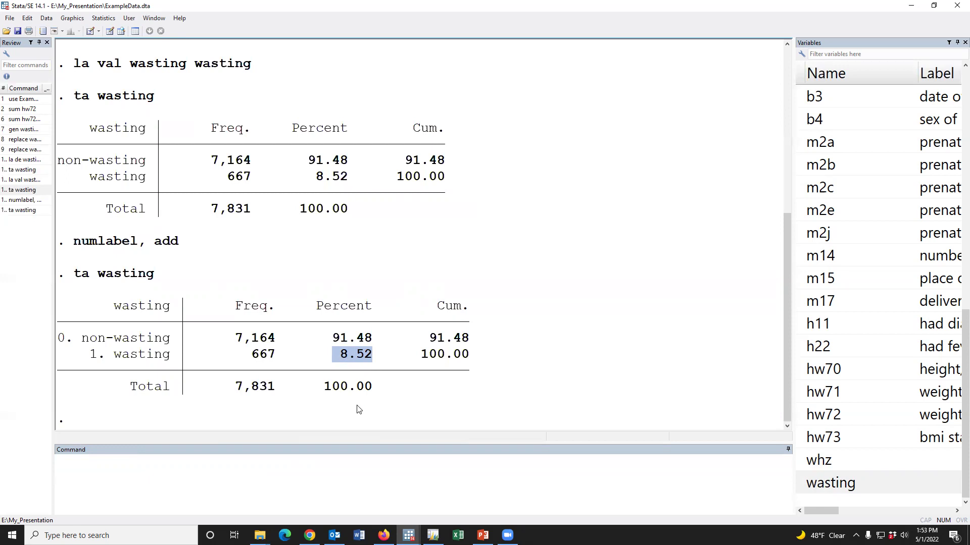
left_click_drag(325, 359, 372, 357)
- Paste the wasting commands from gen wasting=0 onward into DO_Wasting after a comment line
left_click(30, 130)
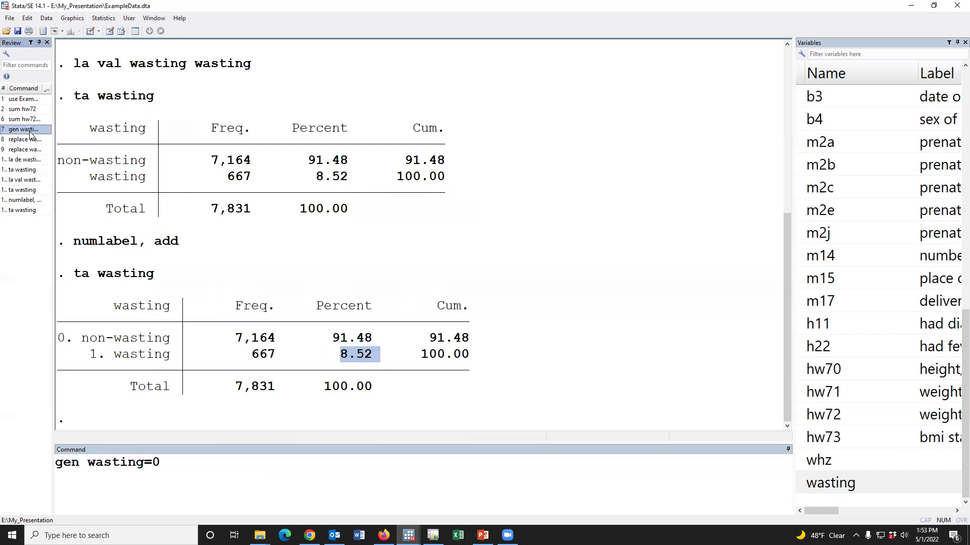
left_click(29, 211, "shift")
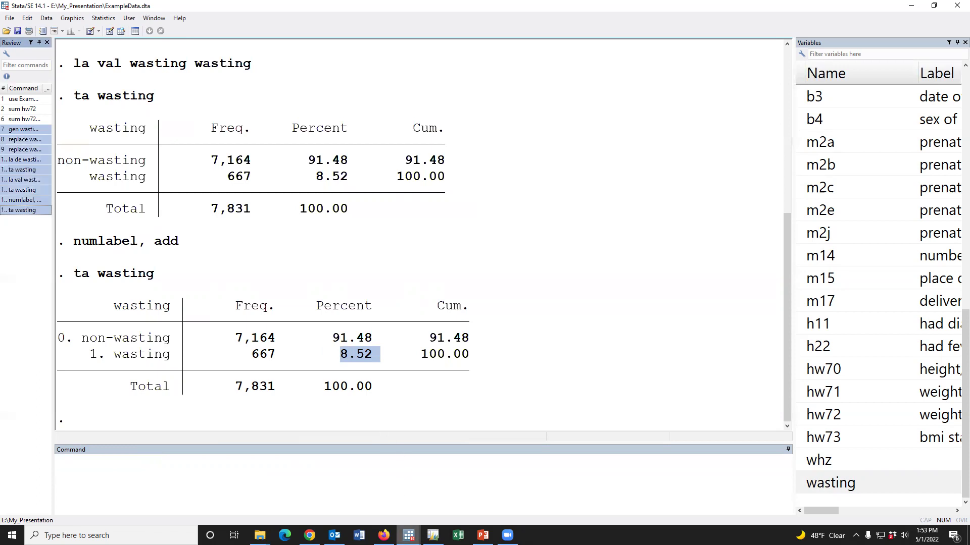
mouse_move(409, 535)
left_click(407, 493)
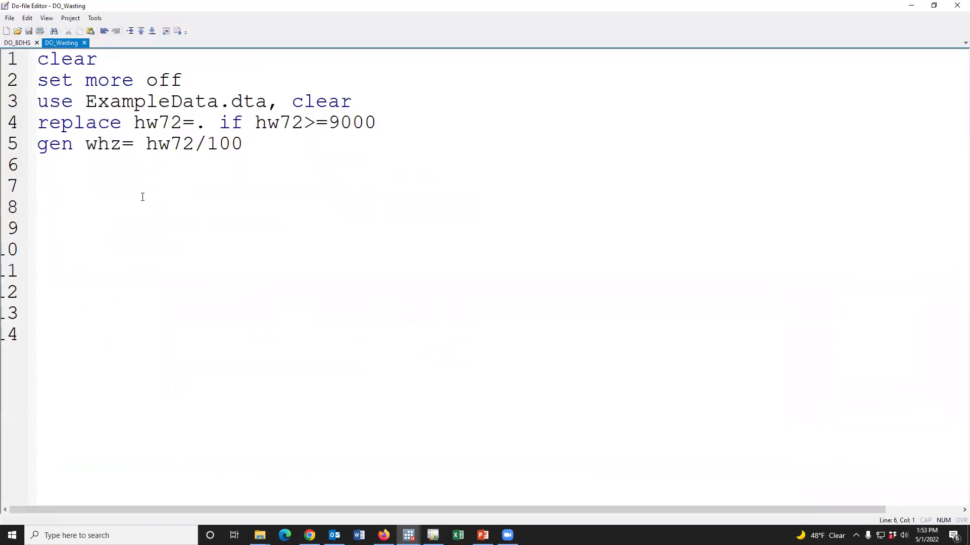
type("*")
key("Return")
type("gen wasting=0 replace wasting=1 if whz<-2 replace wasting=. if whz==. la de wasting 0 \"non-wasting\" 1 \"wasting\", replace ta wasting la val wasting wasting ta wasting numlabel, add ta wasting")
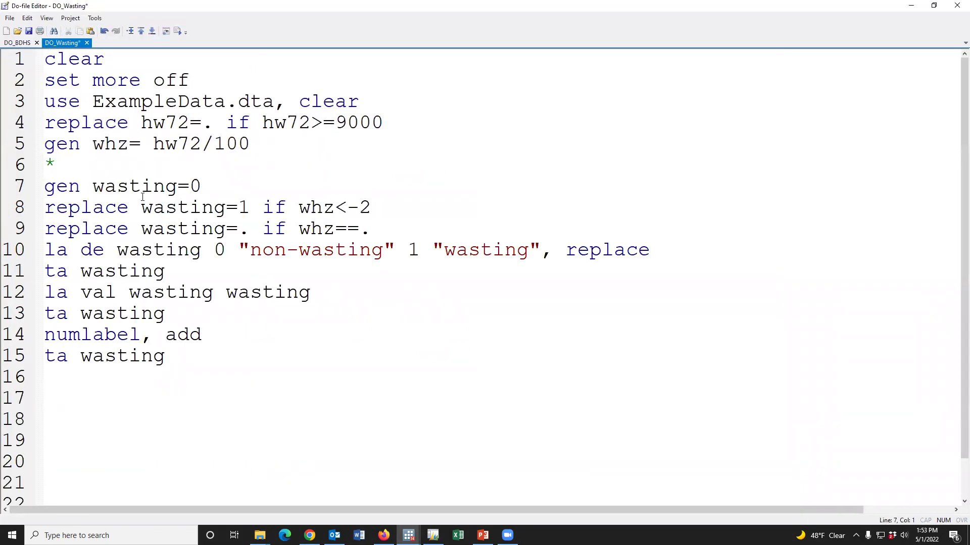
- Delete the three ta wasting lines from the pasted do-file code
left_click(13, 274)
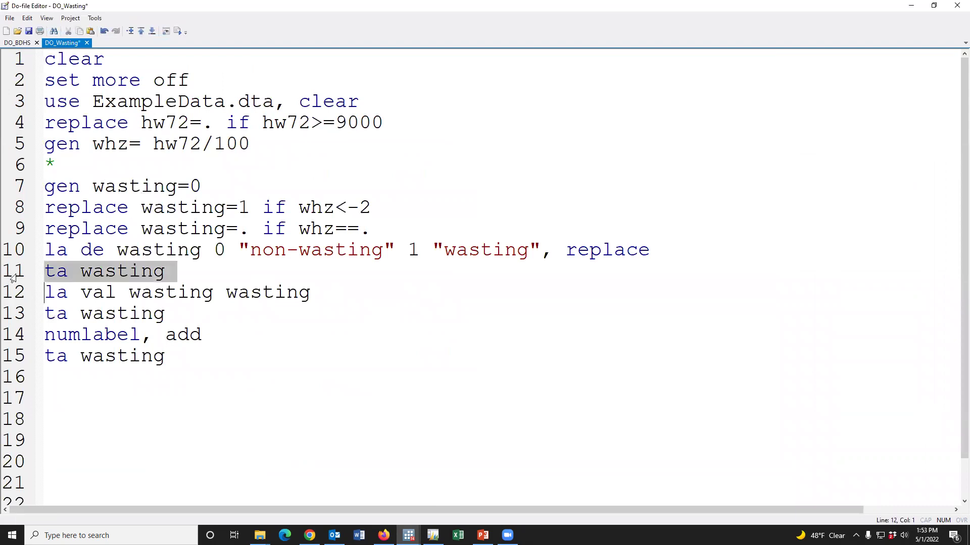
key("Delete")
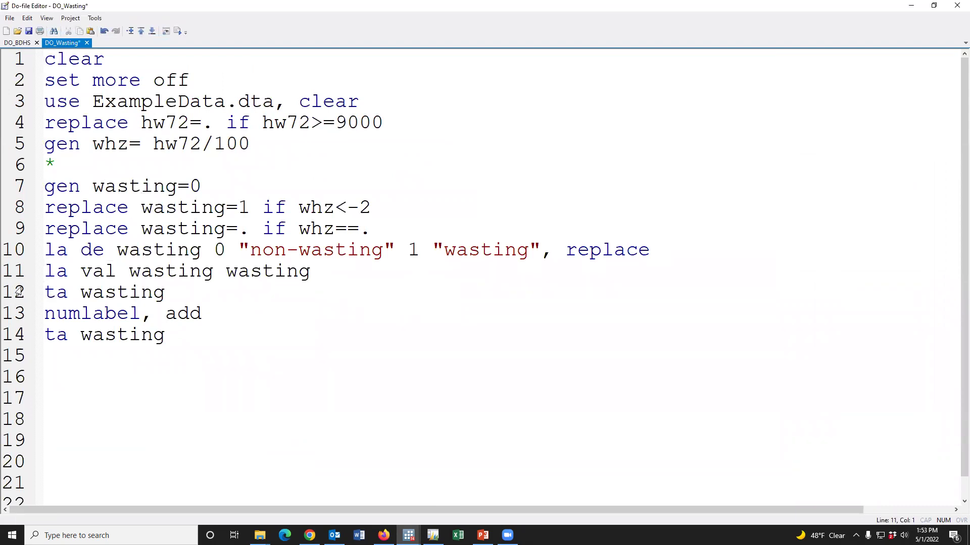
left_click(12, 293)
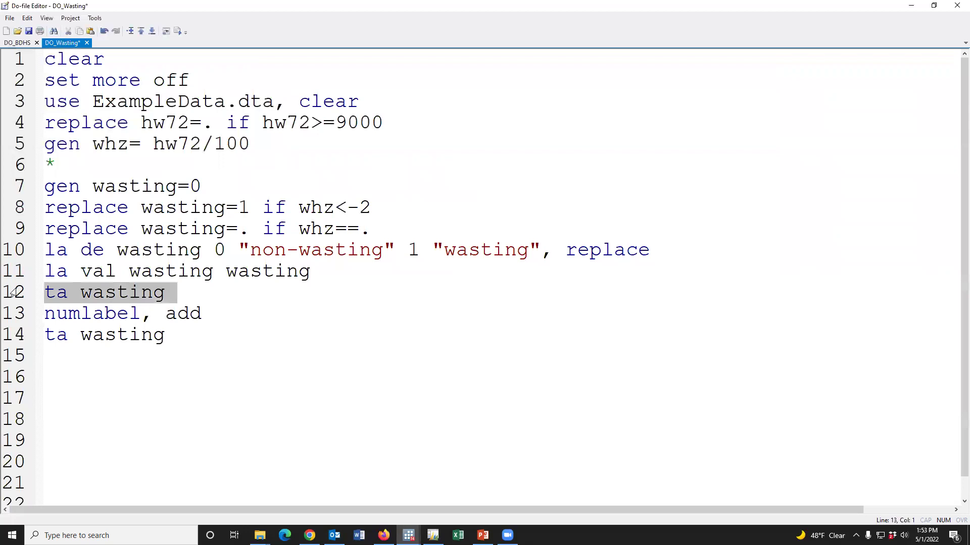
key("Delete")
left_click(14, 314)
key("Delete")
- Add a comment line and save the DO_Wasting do-file
type("*")
key("Return")
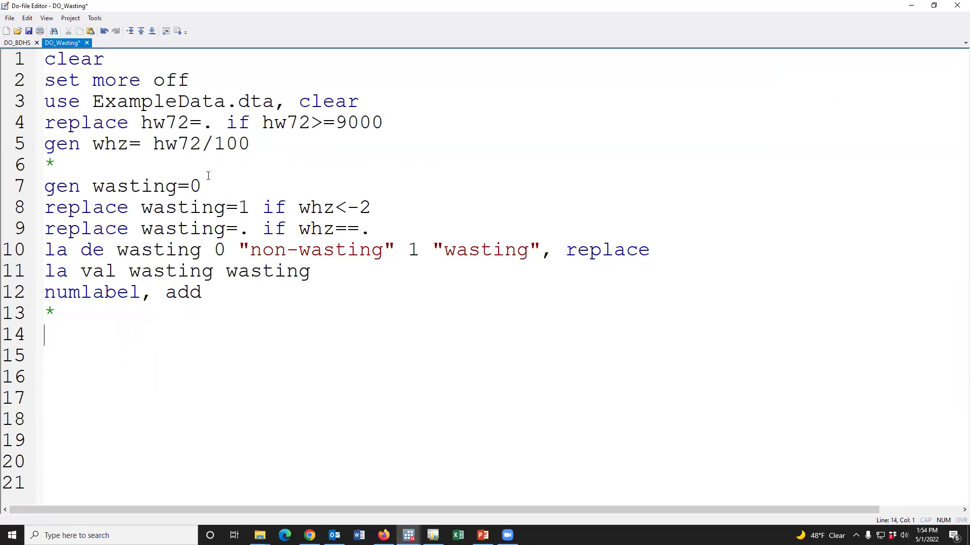
left_click(29, 31)
- Hide the Do-file Editor and clear the Results window output
left_click(911, 6)
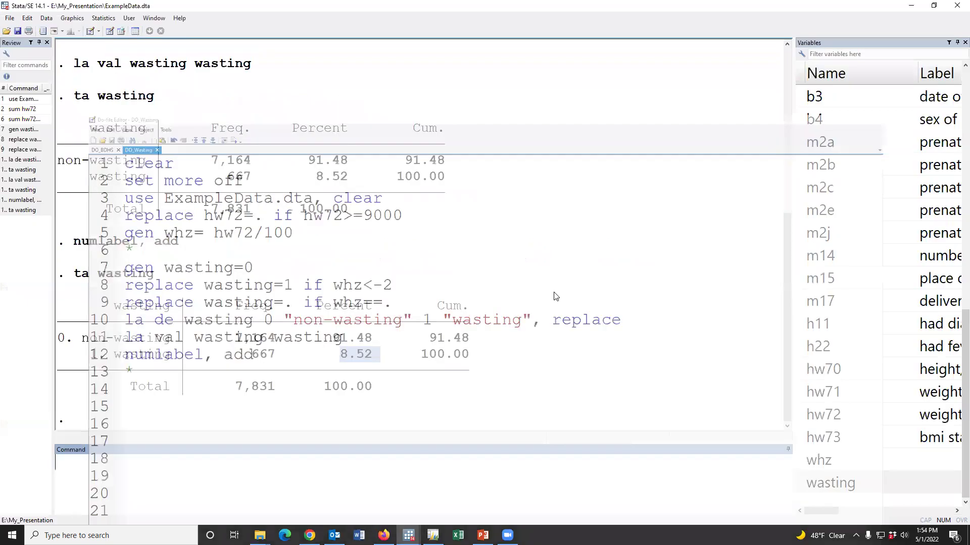
right_click(527, 269)
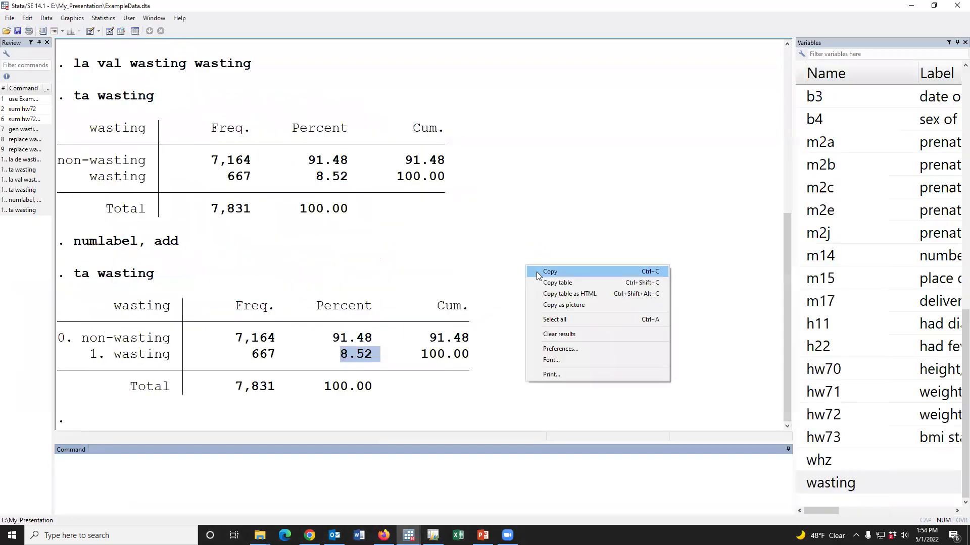
left_click(560, 334)
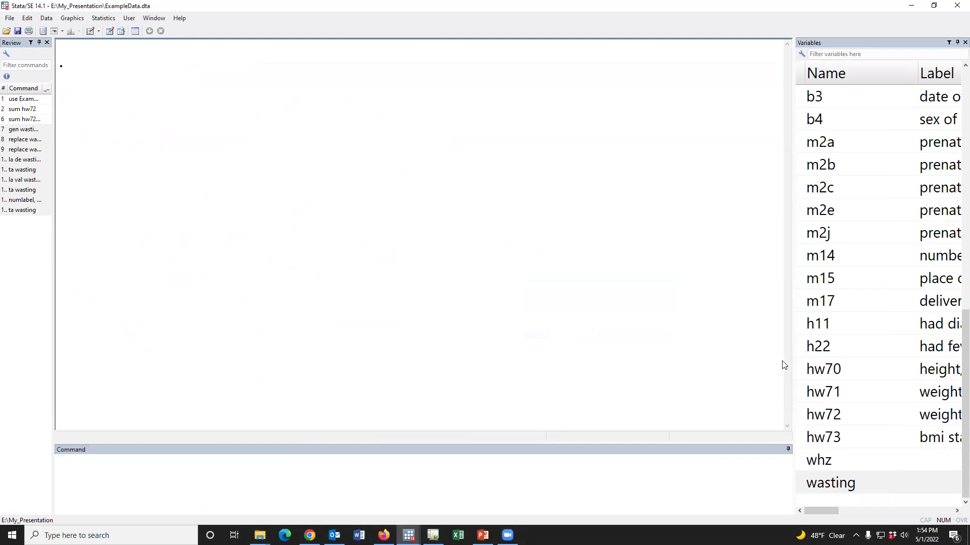
- Widen the Variables panel to read the variable labels
scroll(841, 378, "up", 6)
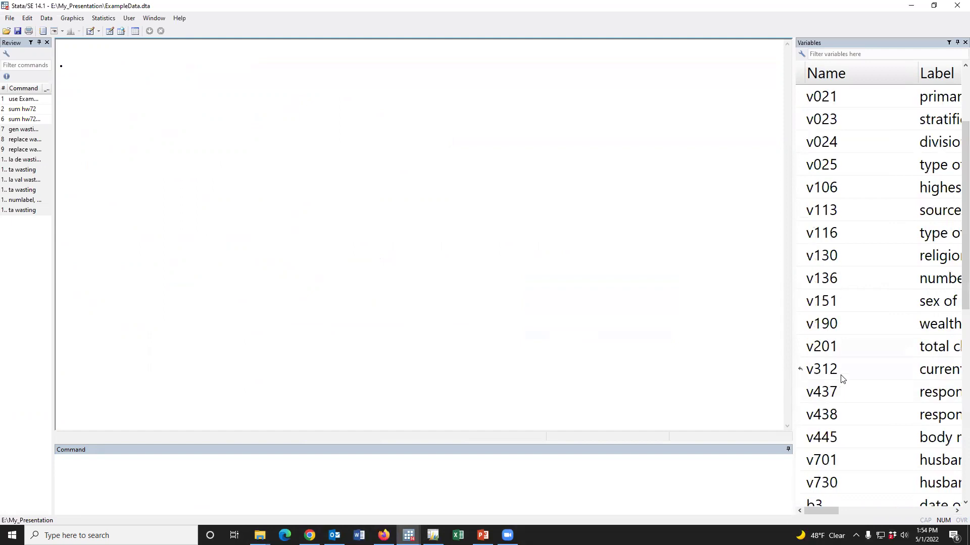
scroll(842, 376, "up", 2)
scroll(842, 374, "down", 8)
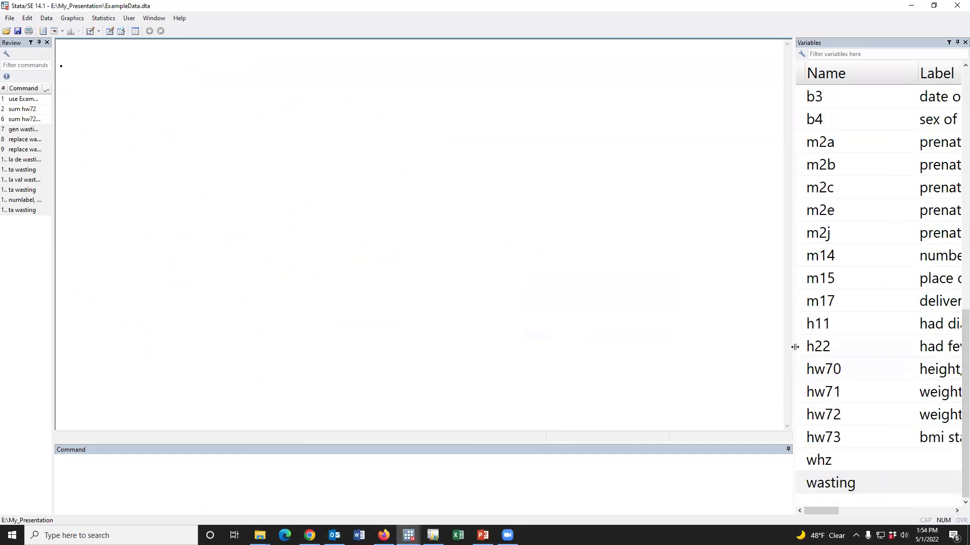
left_click_drag(793, 347, 748, 347)
scroll(813, 374, "up", 8)
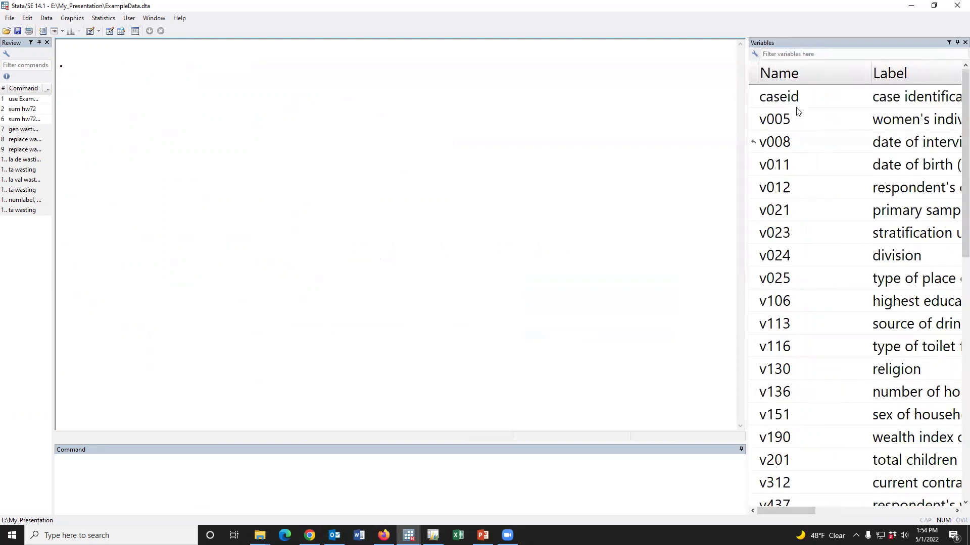
- Filter variables by 'bo' to find v445 and run sum v445
left_click(794, 54)
type("bo")
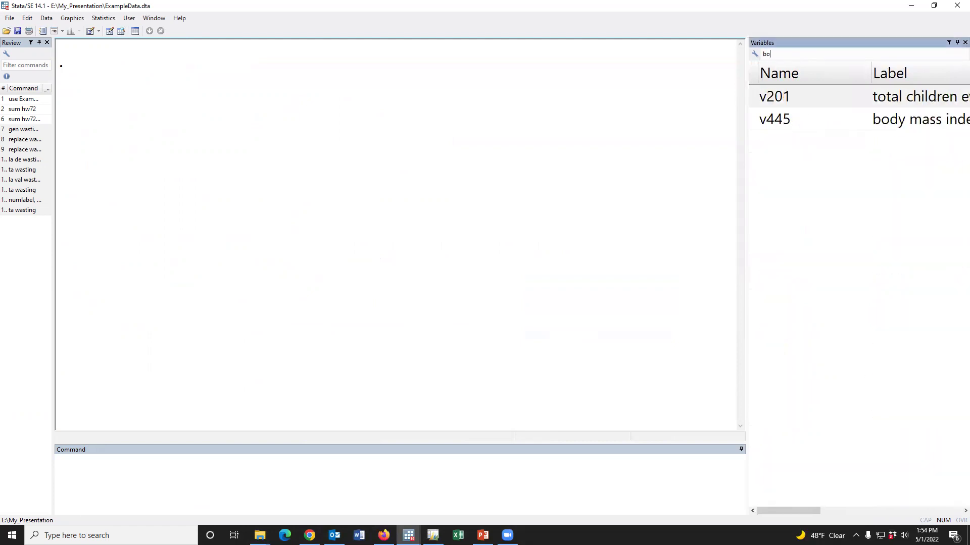
left_click(750, 119)
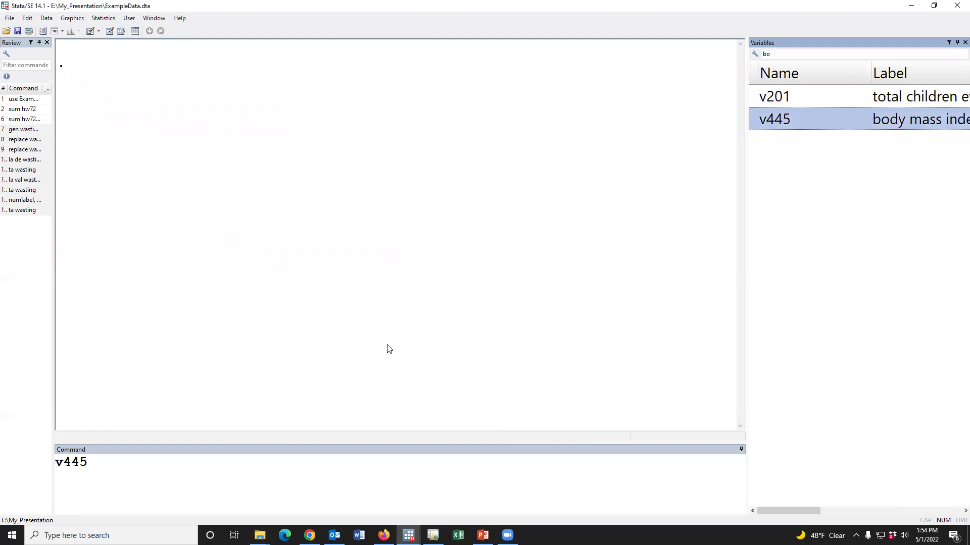
left_click_drag(745, 249, 826, 242)
left_click(59, 463)
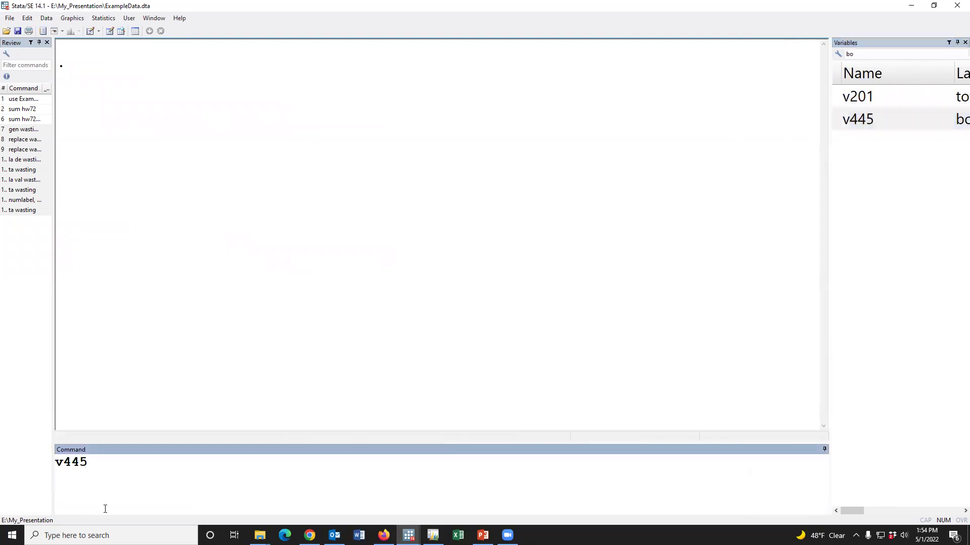
type("sum")
key("Return")
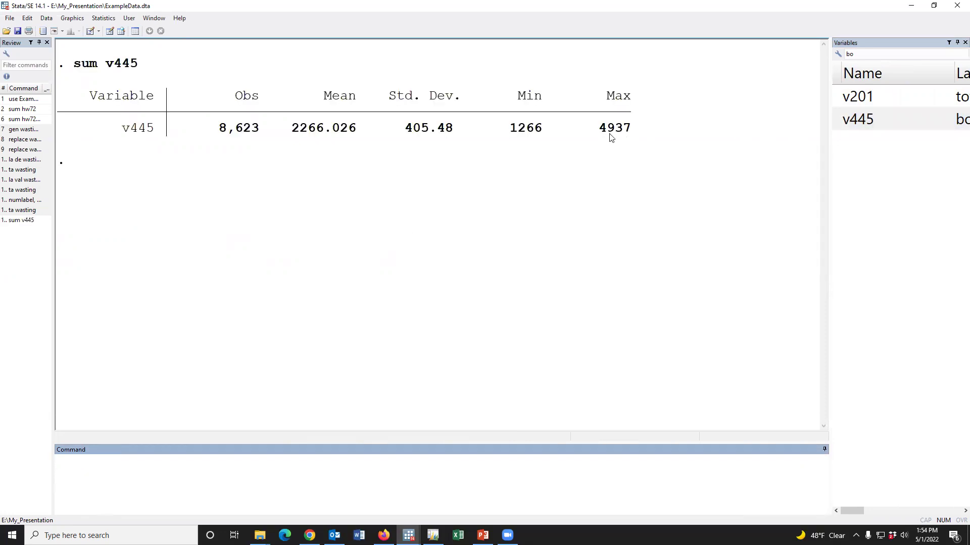
- Run ta v445, page through the long frequency table, then break it
left_click(26, 221)
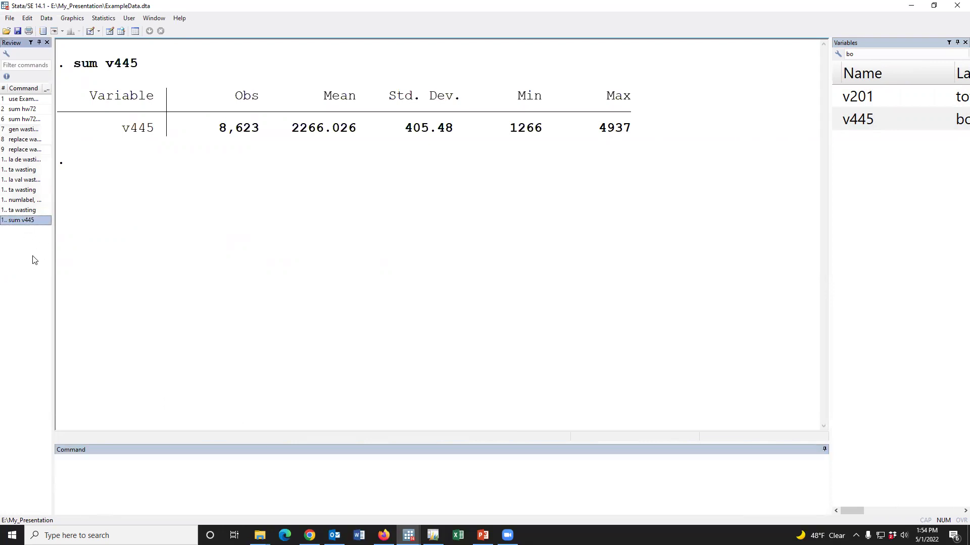
left_click_drag(84, 463, 37, 460)
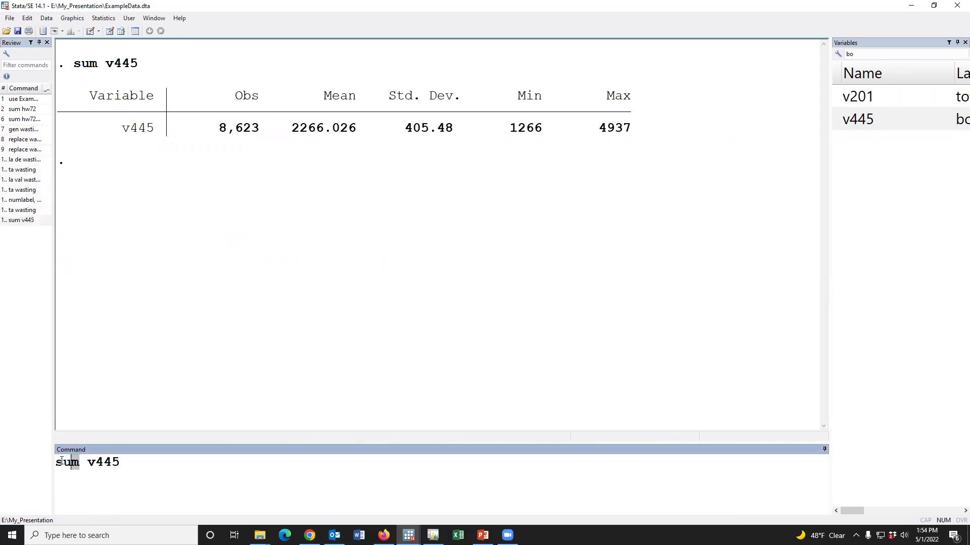
type("ta")
key("Return")
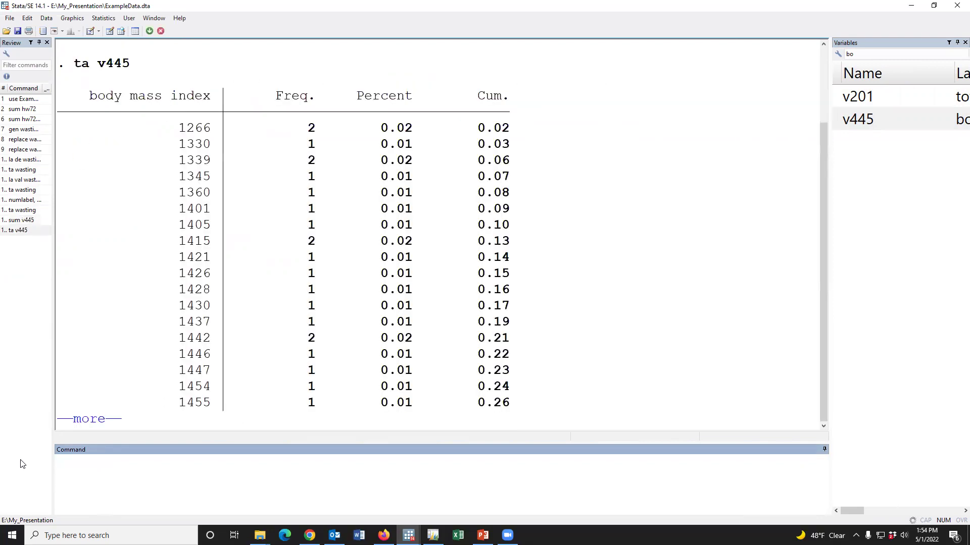
left_click(98, 420)
left_click(100, 420)
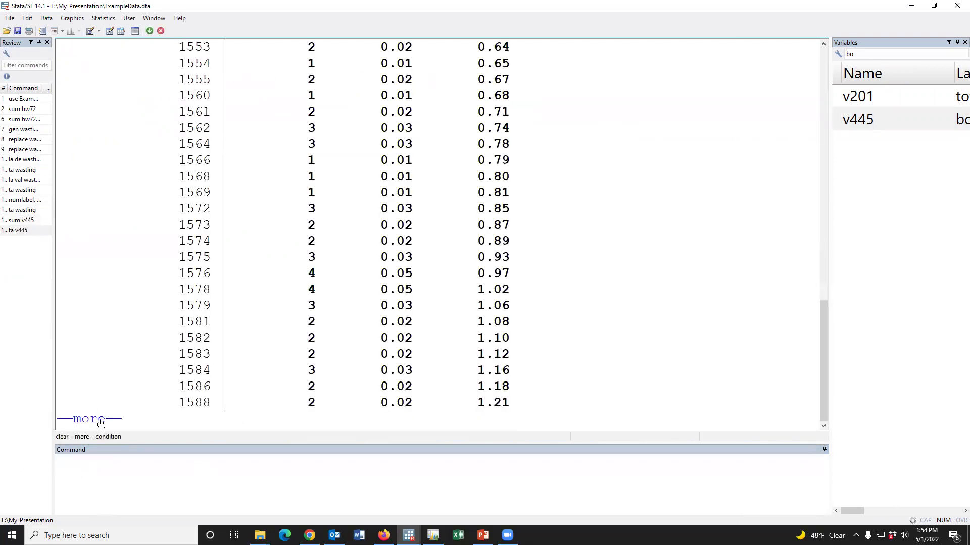
left_click(101, 420)
left_click(101, 420)
left_click(101, 421)
left_click(101, 421)
left_click(161, 31)
- Set more off and rerun ta and sum v445: 8,623 observations, min 1266, max 4937
left_click(131, 479)
type("set more")
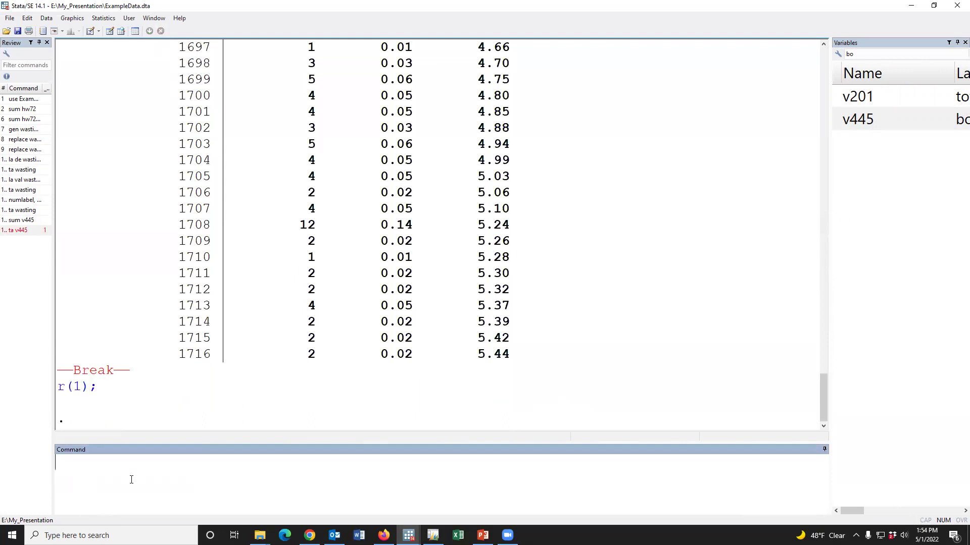
type(" off")
key("Return")
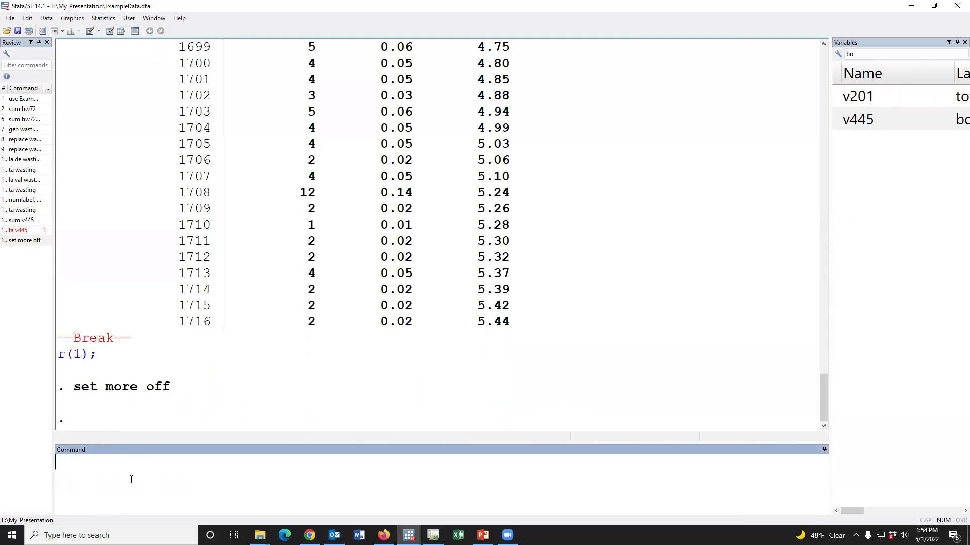
double_click(20, 230)
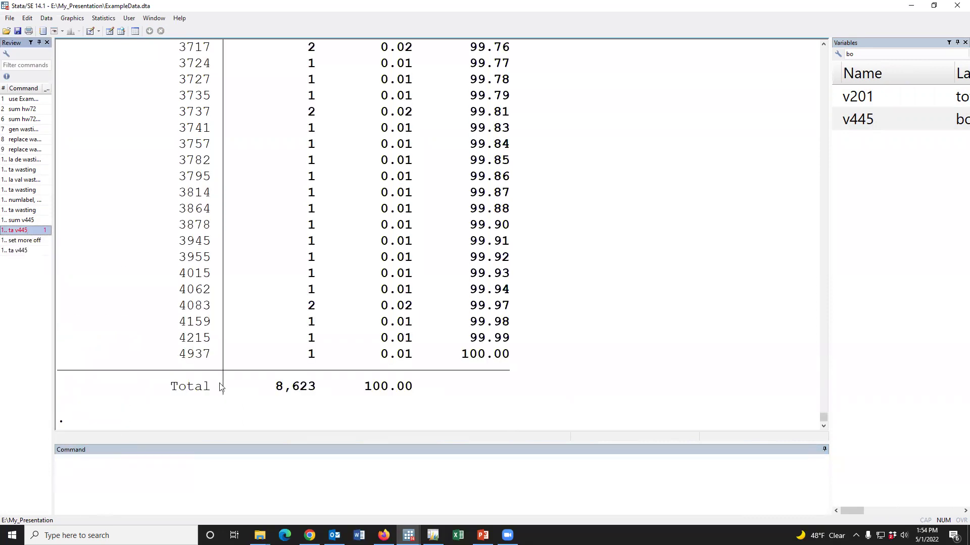
scroll(207, 374, "up", 20)
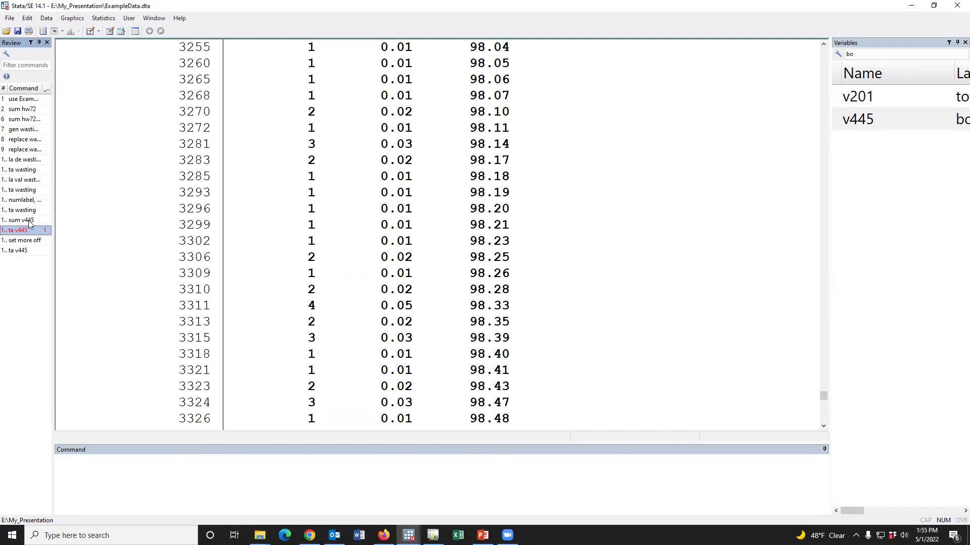
left_click(28, 220)
key("Return")
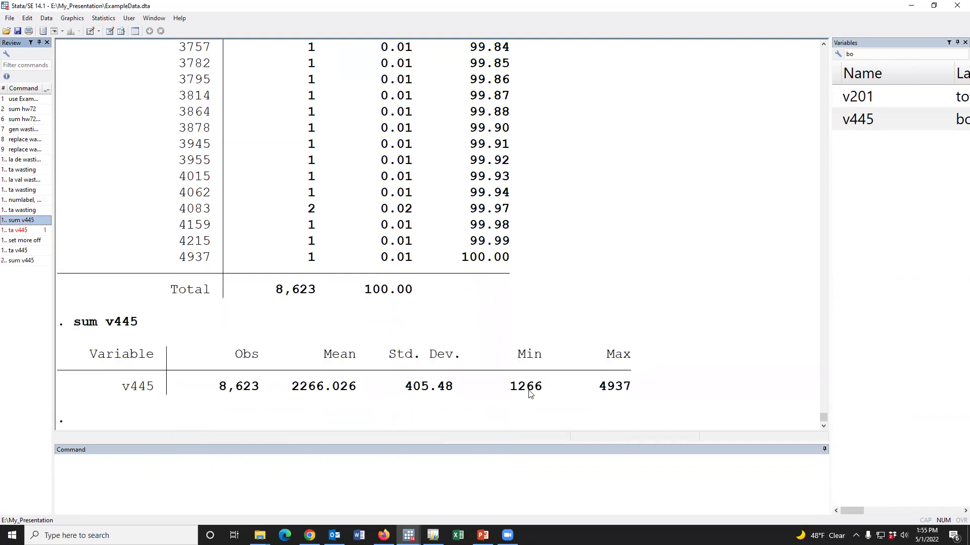
left_click_drag(511, 390, 543, 388)
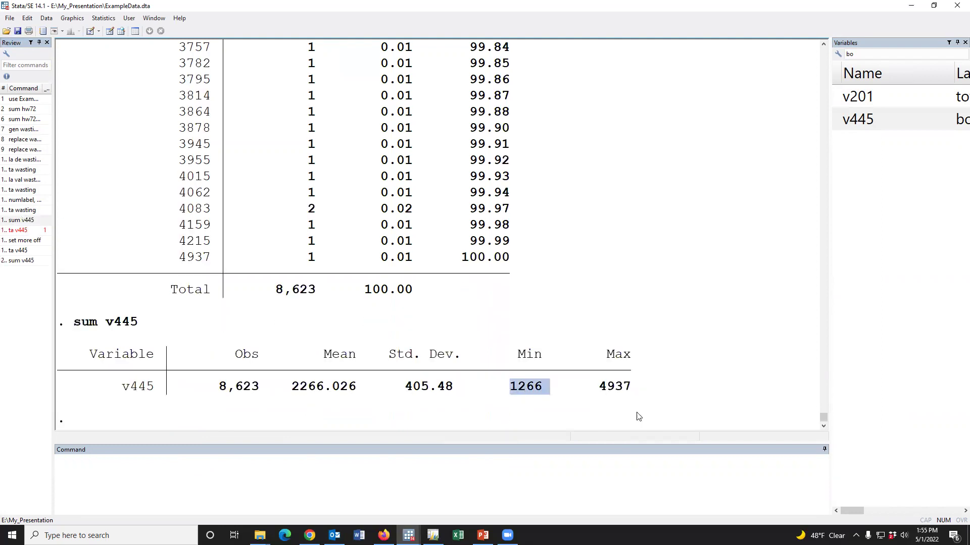
left_click(602, 391)
left_click_drag(602, 391, 621, 392)
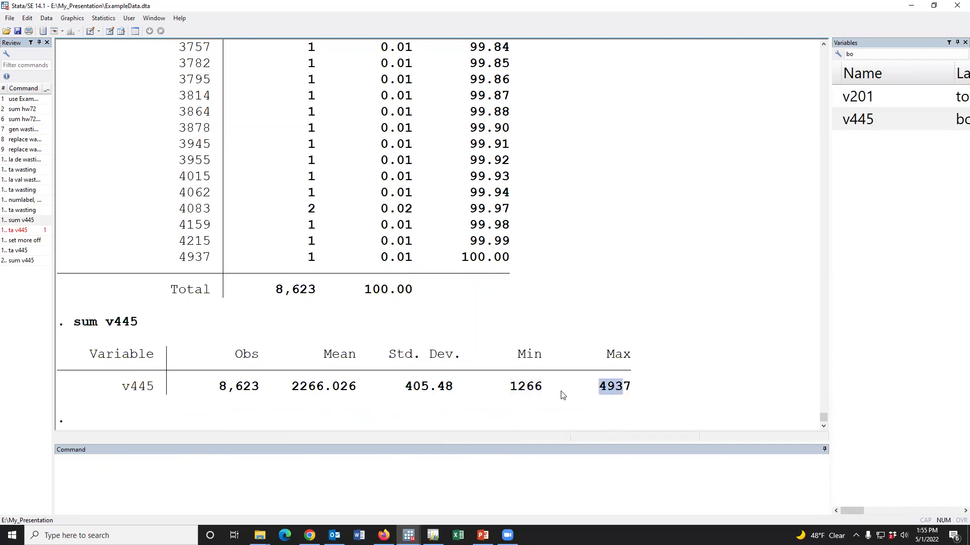
left_click(283, 481)
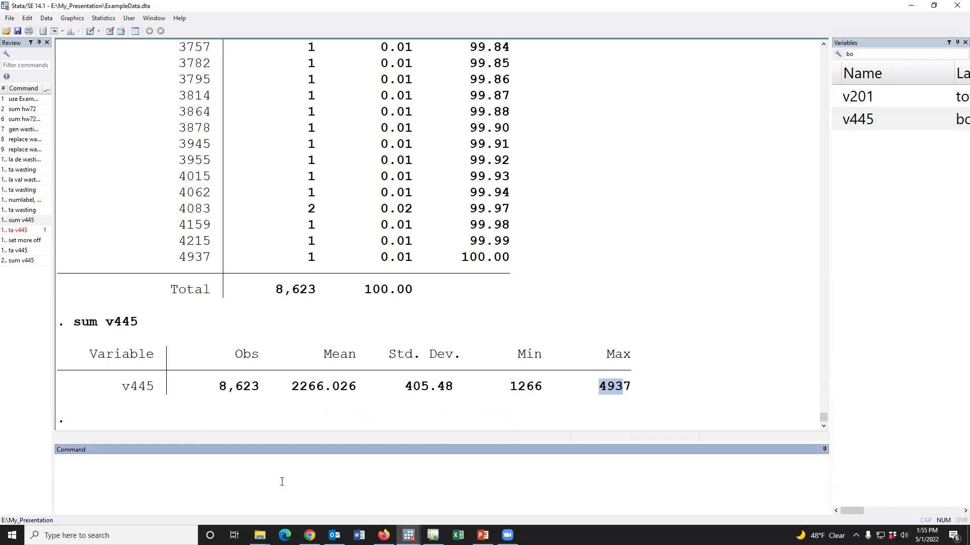
- Create bmi as v445/100 with gen bmi=v445/100 (136 missing values)
type("gen bmi= v445")
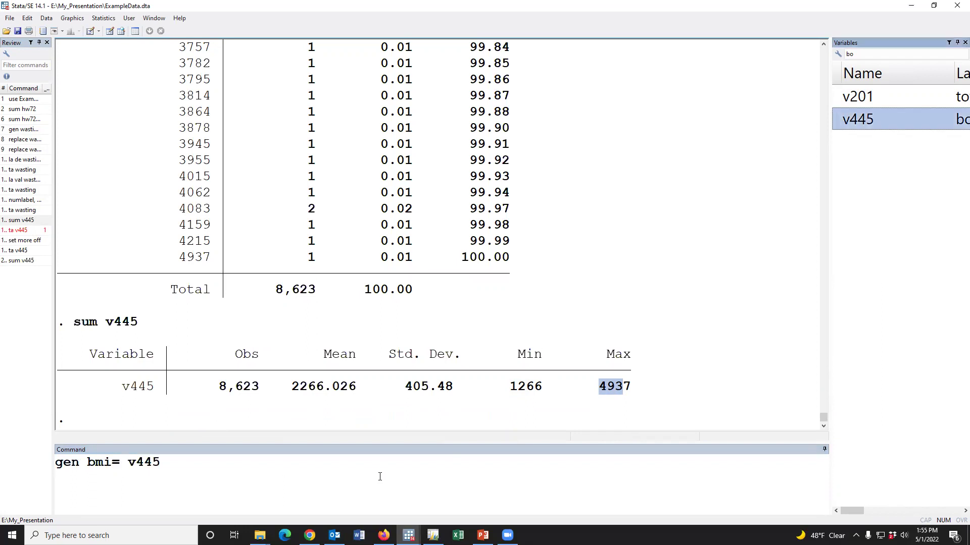
left_click(379, 484)
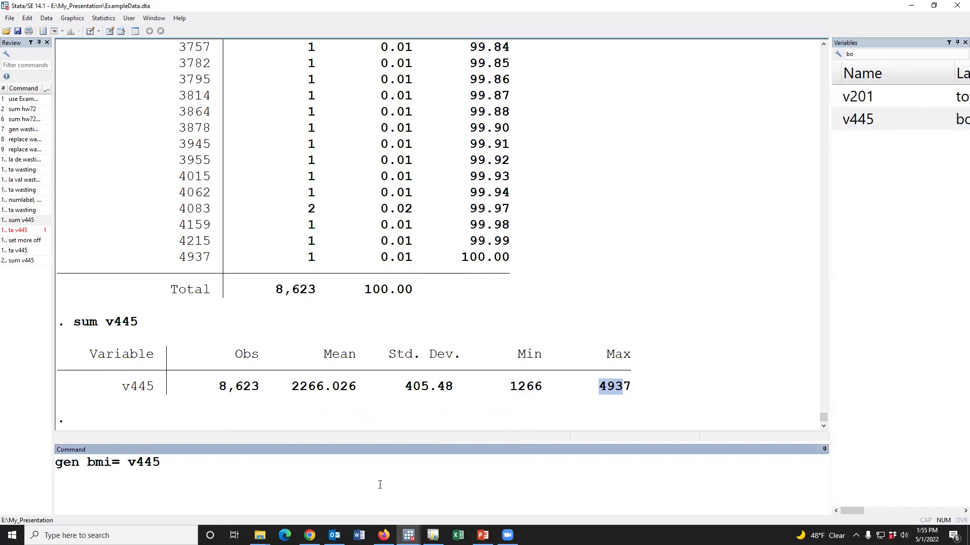
type("/100")
key("Return")
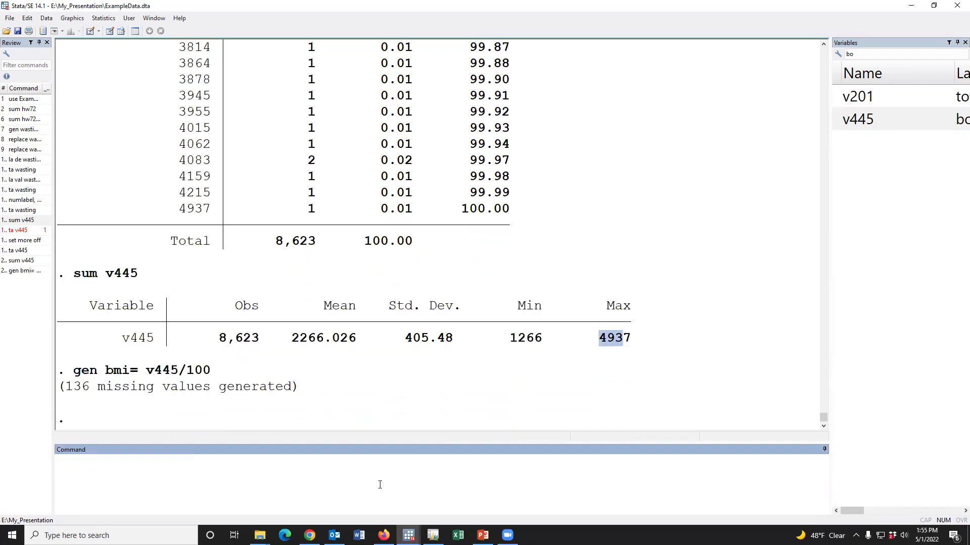
- Move the gen bmi command from history into DO_Wasting as line 14
left_click(29, 272)
key("ctrl+c")
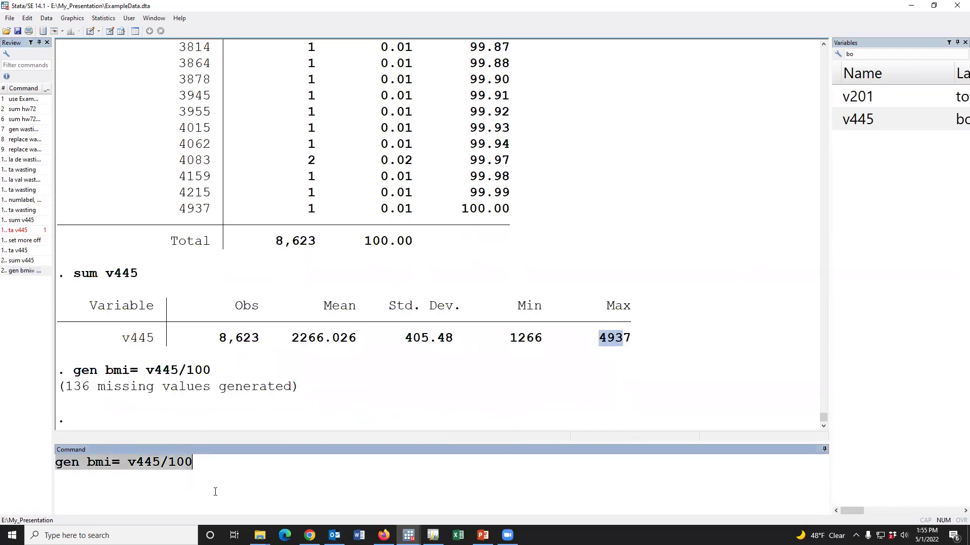
key("BackSpace")
left_click(408, 535)
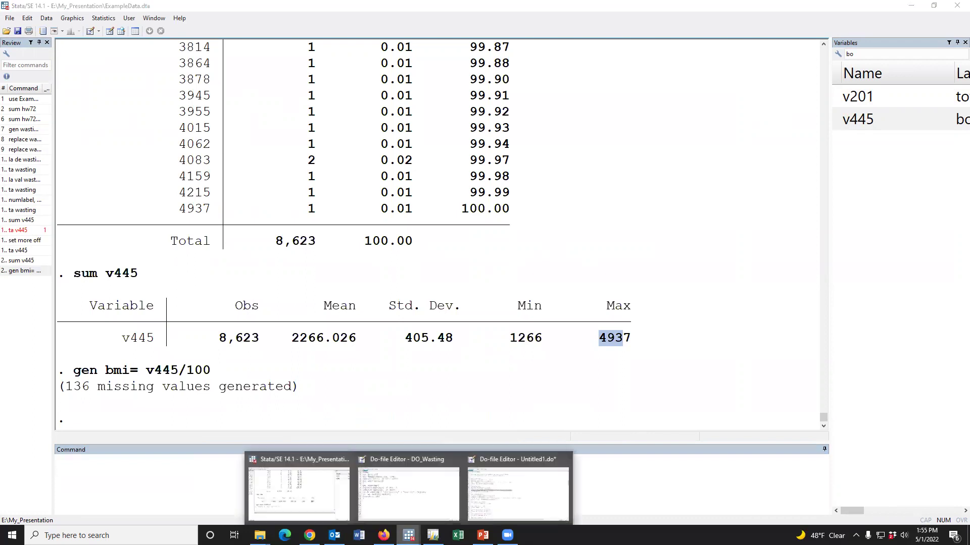
left_click(404, 505)
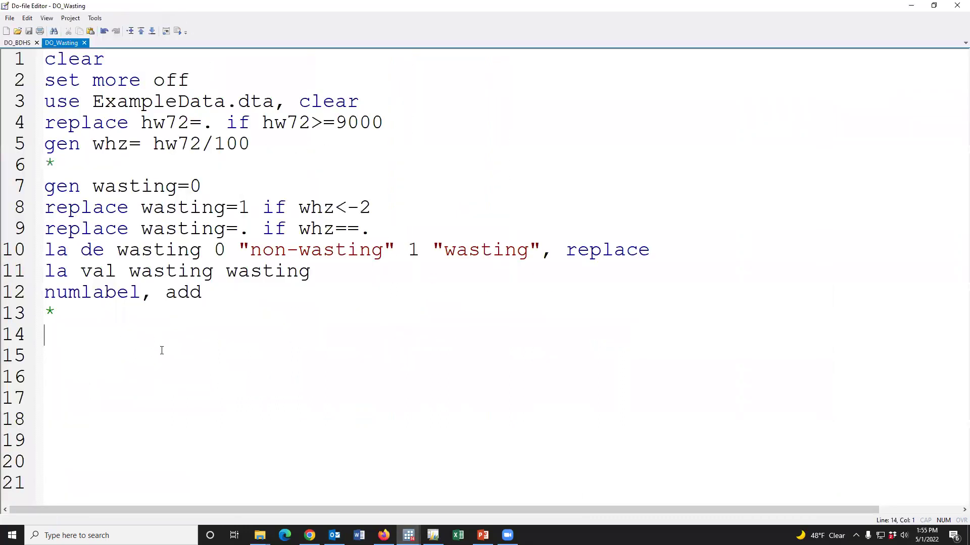
key("ctrl+v")
key("Return")
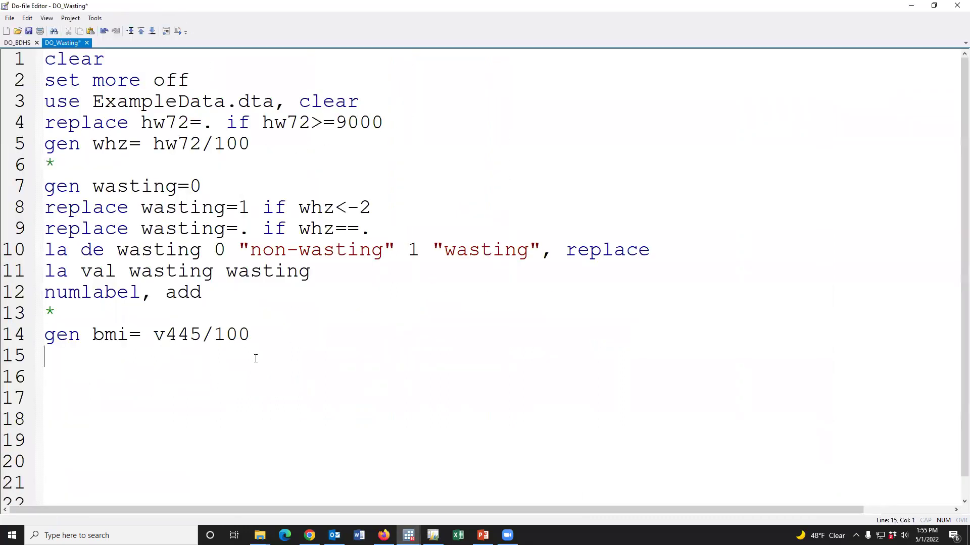
left_click(409, 536)
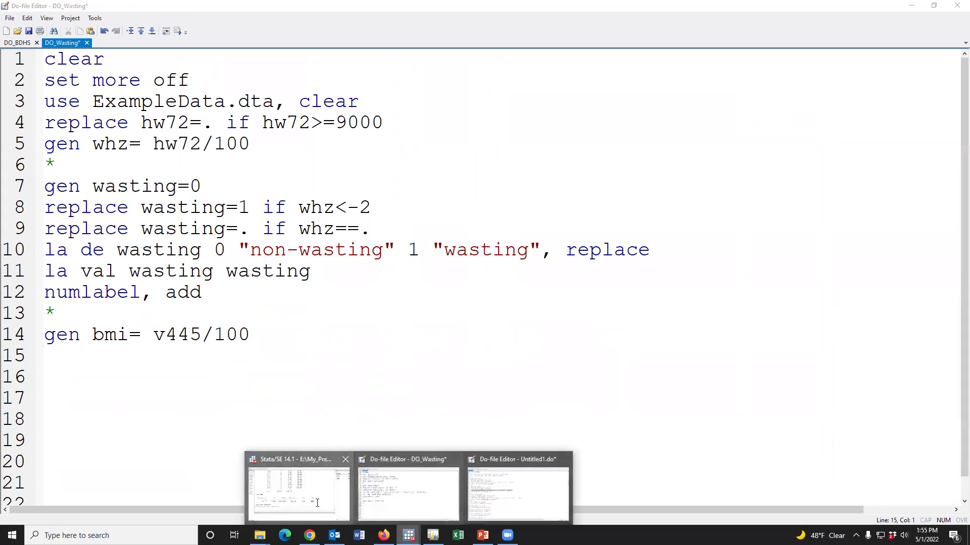
left_click(331, 513)
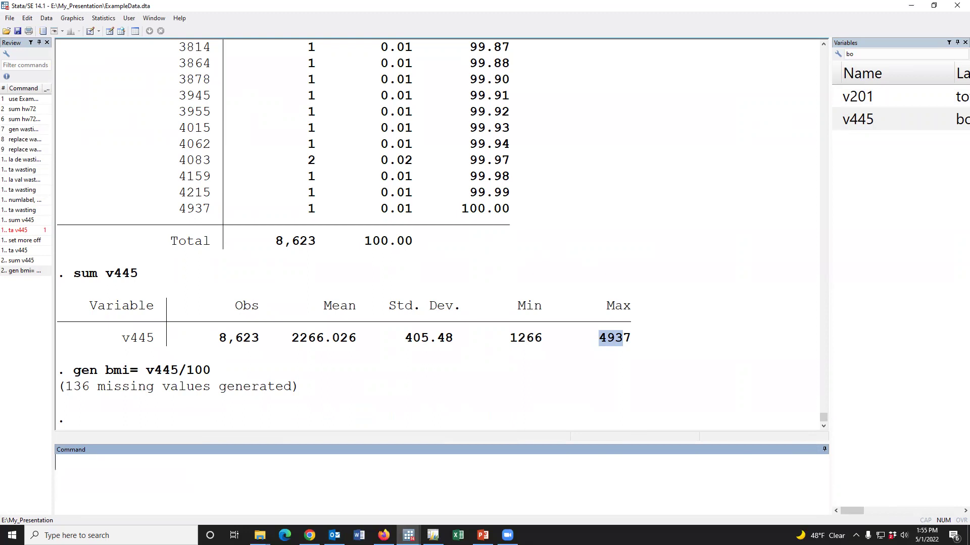
- Create bmiCAT flagging BMI below 18.5 with gen bmiCAT = bmi<18.5
left_click(387, 482)
type("gen")
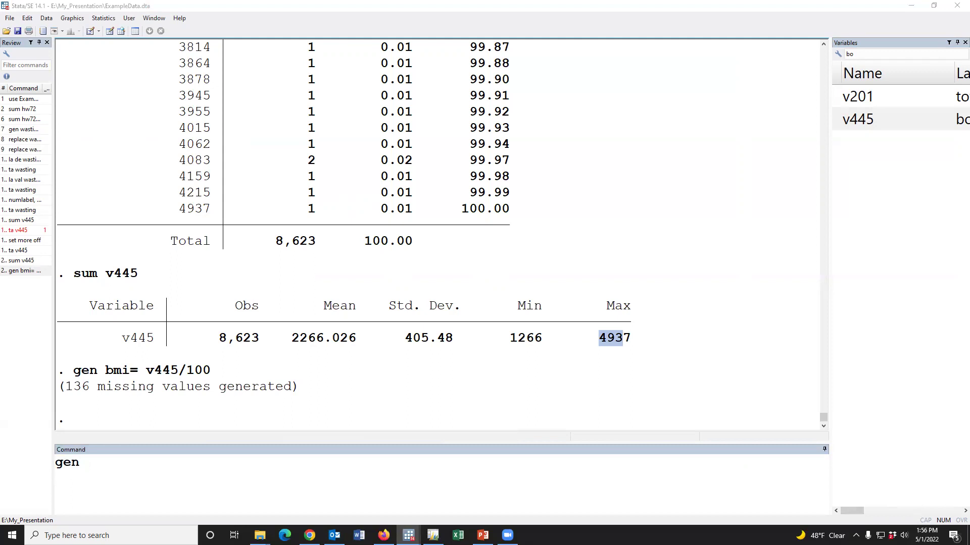
left_click(514, 485)
type("bmiCAT<18.5")
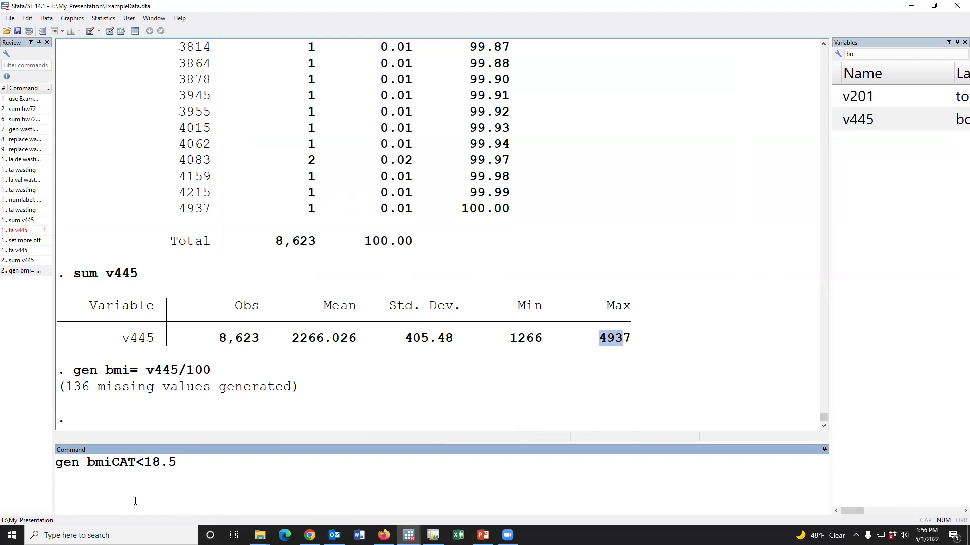
left_click(136, 461)
type("= bmi")
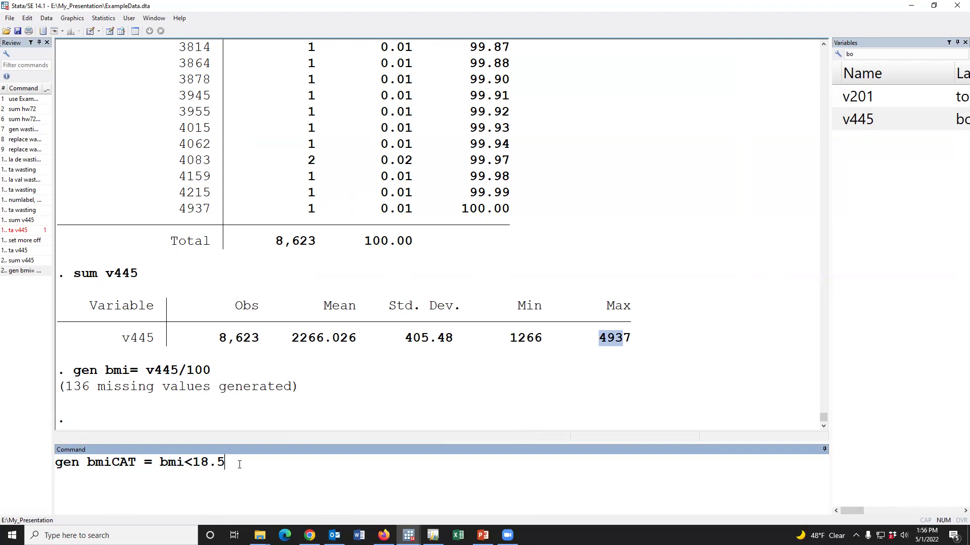
key("Return")
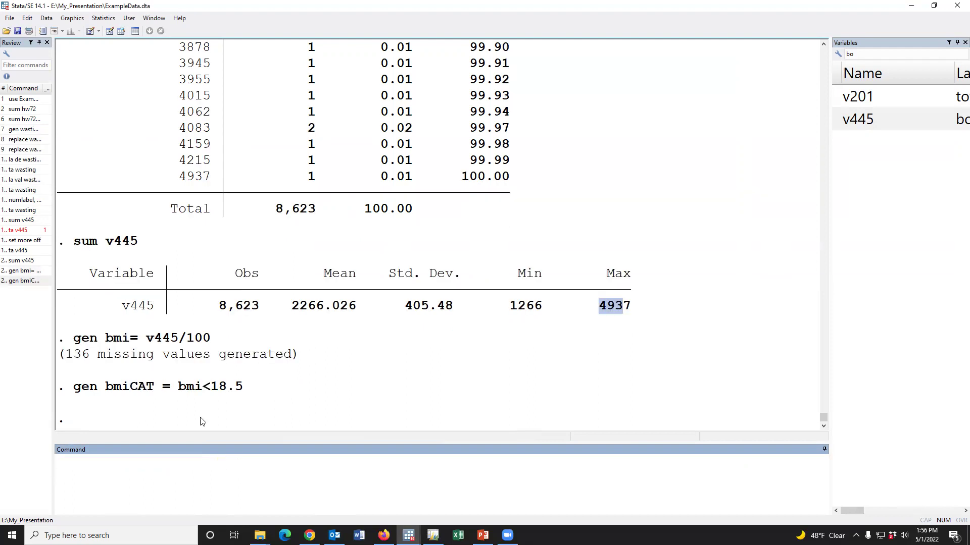
- Set bmiCAT missing where bmi>49.37 (136 changes), then select the three BMI history entries
type("replace bmi")
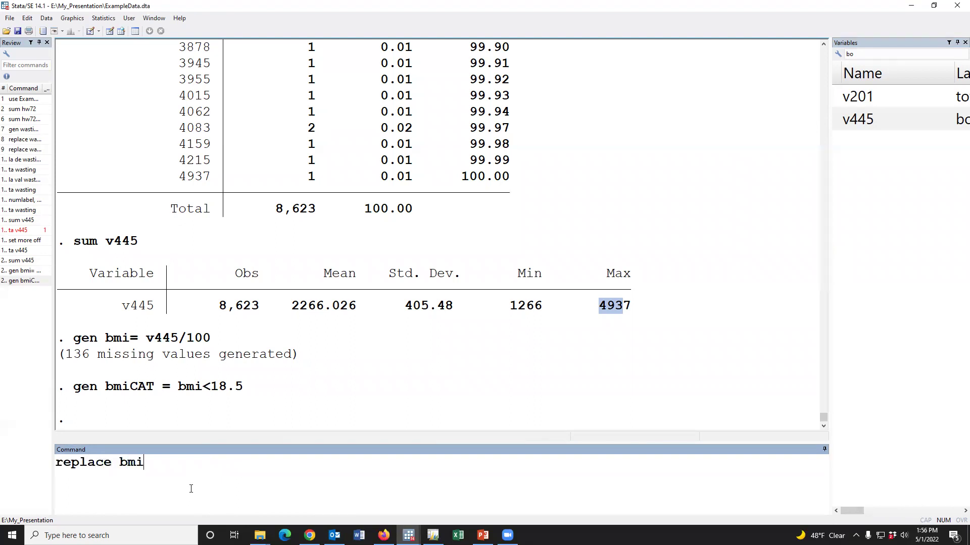
type("CAT=. if bmi>50")
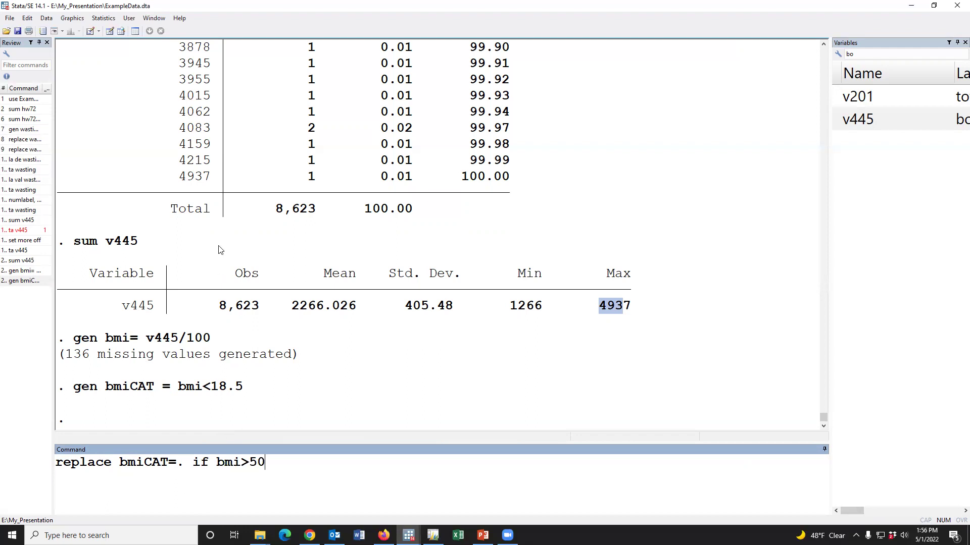
left_click(605, 313)
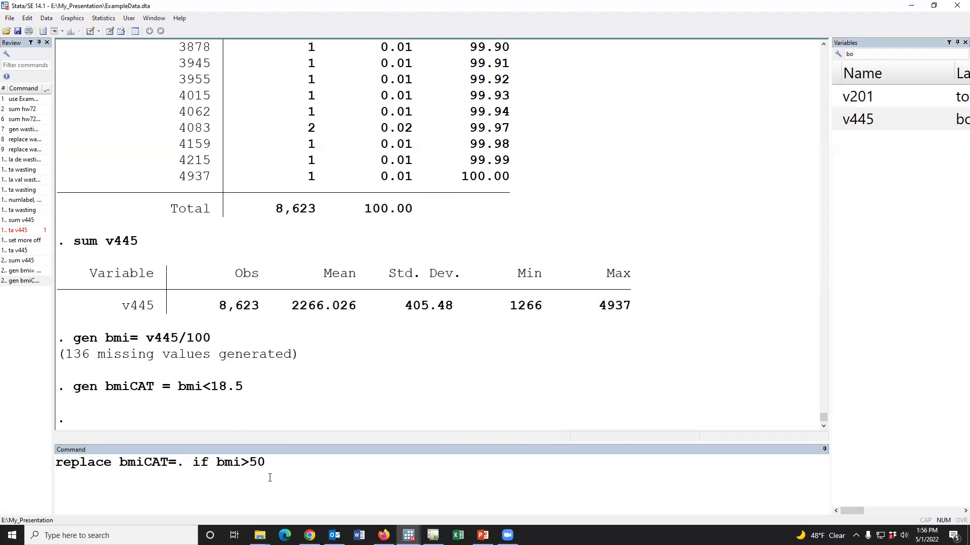
left_click_drag(600, 307, 625, 308)
right_click(626, 305)
left_click(639, 310)
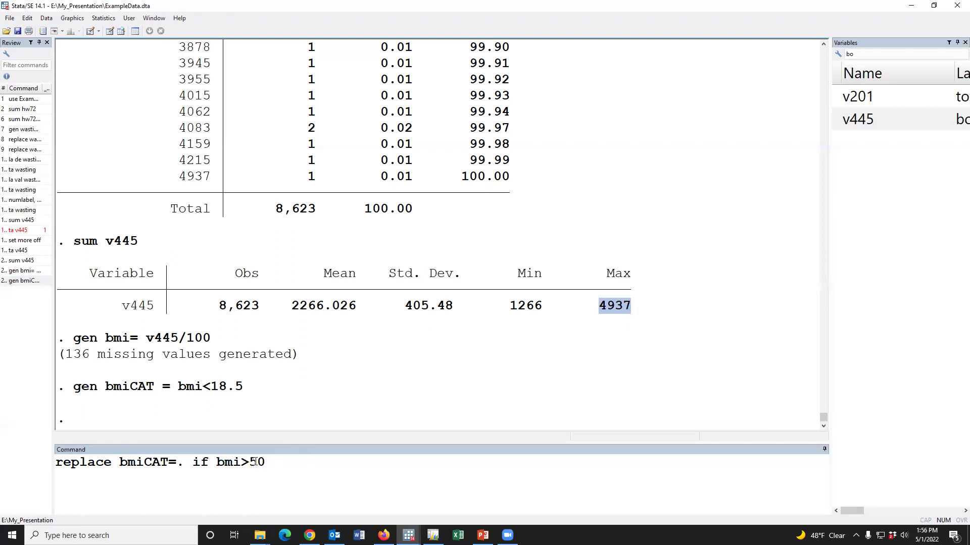
left_click_drag(251, 462, 267, 462)
key("ctrl+v")
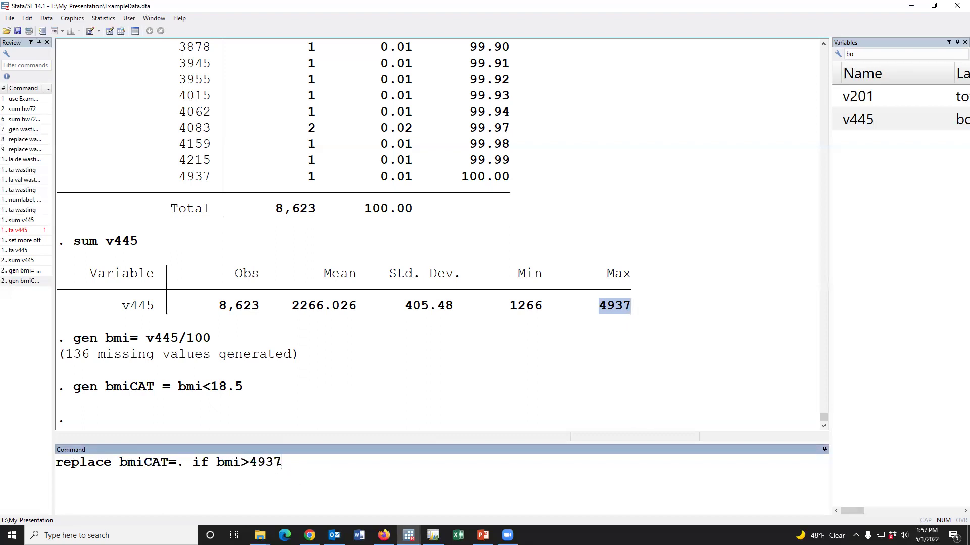
left_click(275, 483)
type(".")
key("Return")
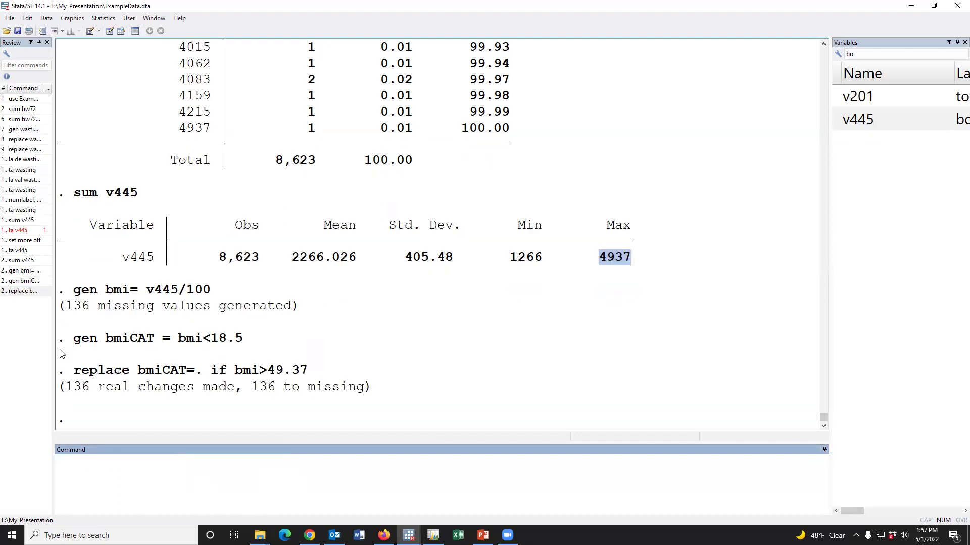
left_click(33, 274)
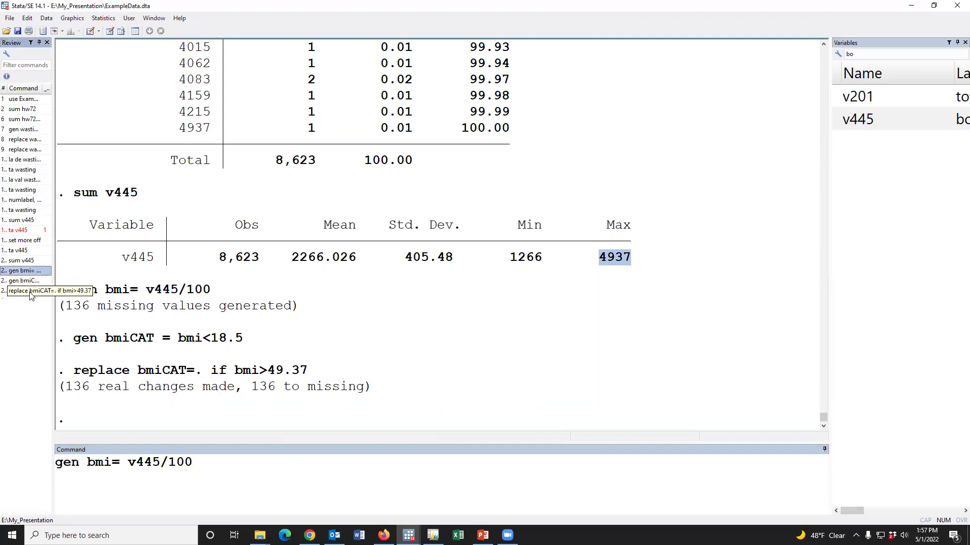
left_click(29, 291, "shift")
- Move the three BMI commands into DO_Wasting and add the bmiCAT la var/la de/la val lines
key("Delete")
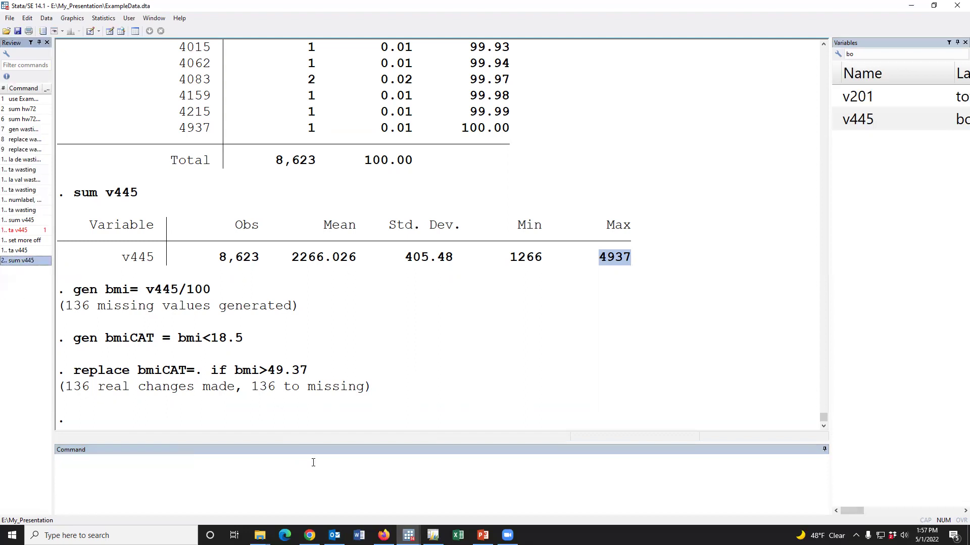
mouse_move(409, 535)
left_click(452, 487)
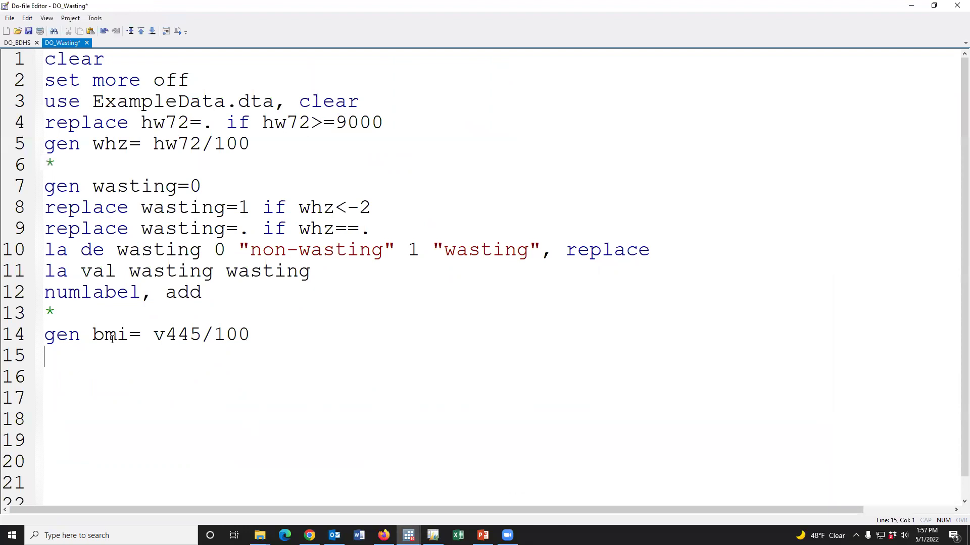
key("ctrl+v")
key("Return")
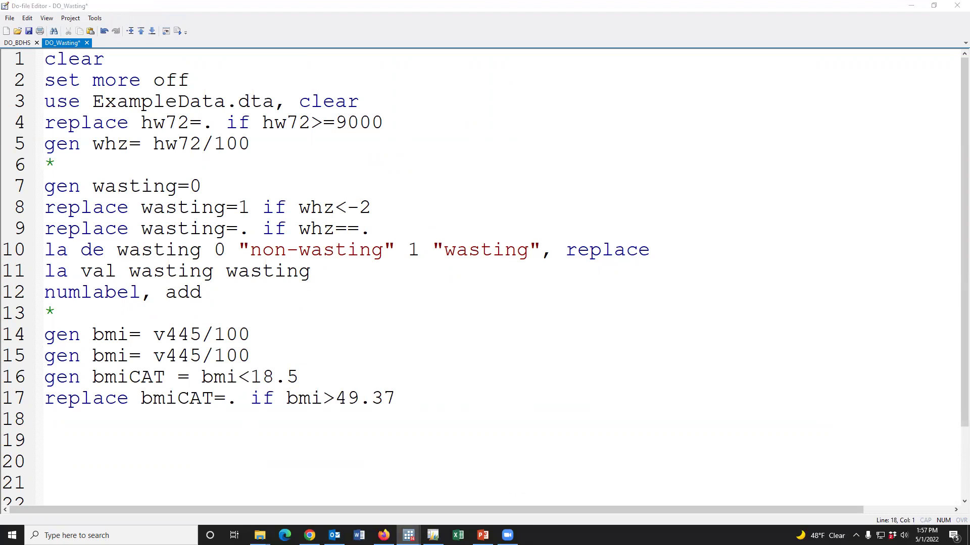
left_click(179, 414)
key("ctrl+v")
scroll(189, 397, "down", 2)
key("Up")
key("Up")
key("Up")
key("shift+Down")
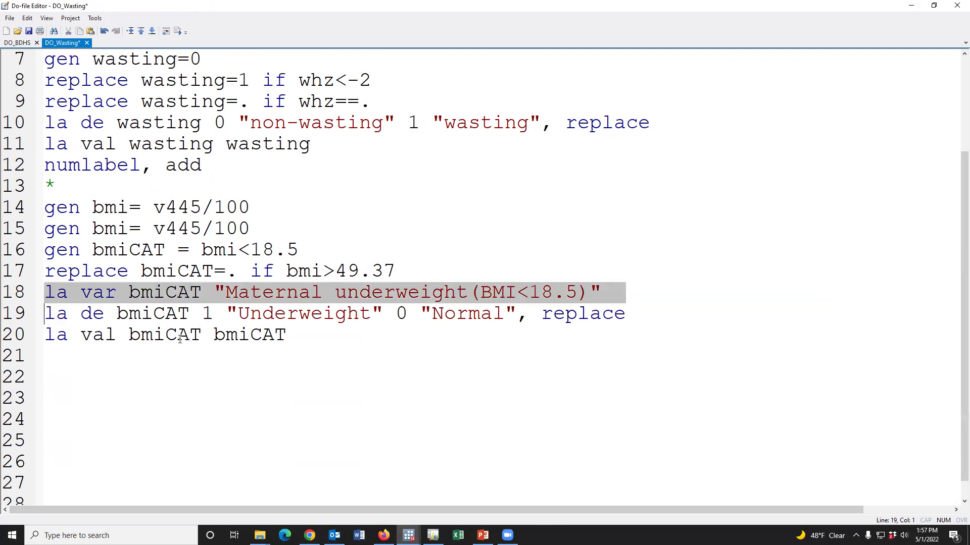
left_click(13, 317)
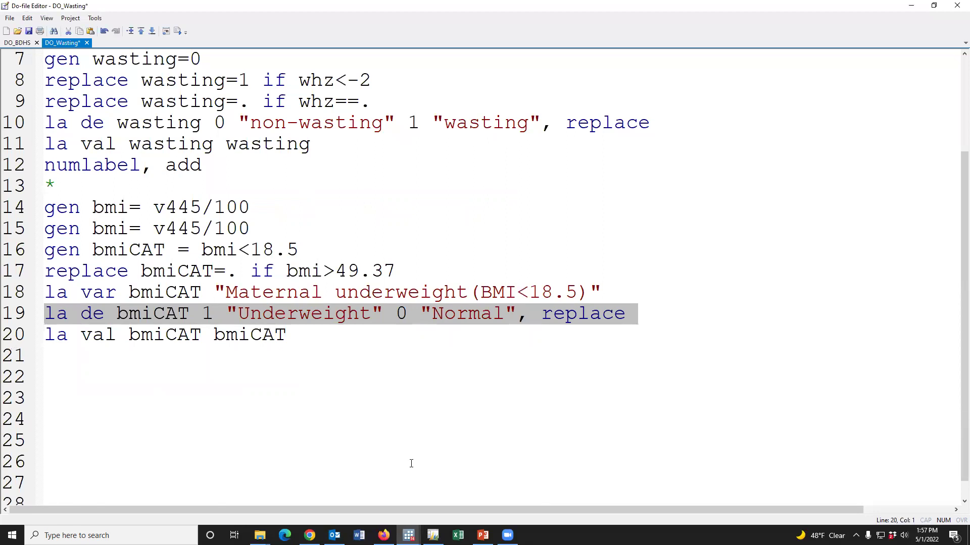
- Run the bmiCAT label lines and tabulate bmiCAT: Normal 7,354, Underweight 1,269
key("alt+Tab")
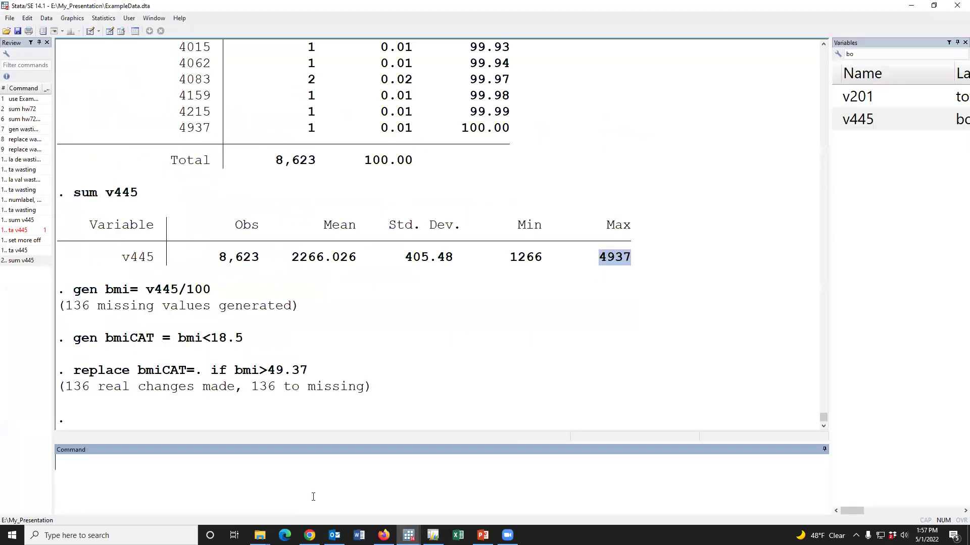
type("ta bmiCAT")
key("Return")
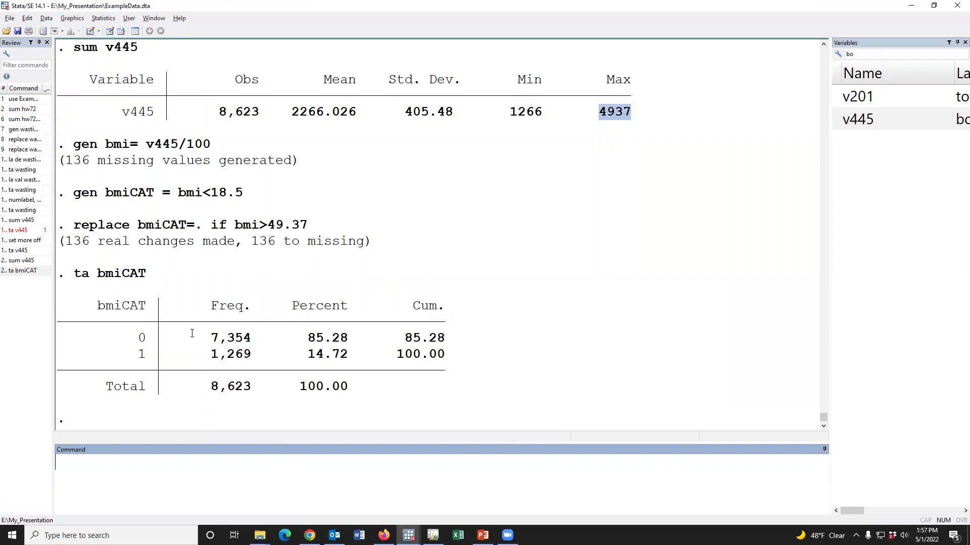
key("alt+Tab")
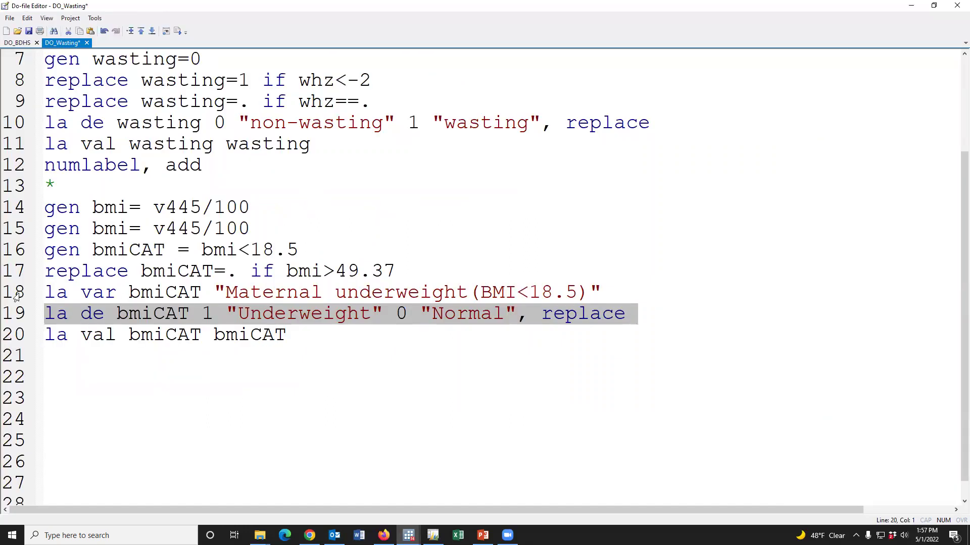
left_click_drag(23, 293, 16, 338)
left_click(178, 32)
left_click(31, 271)
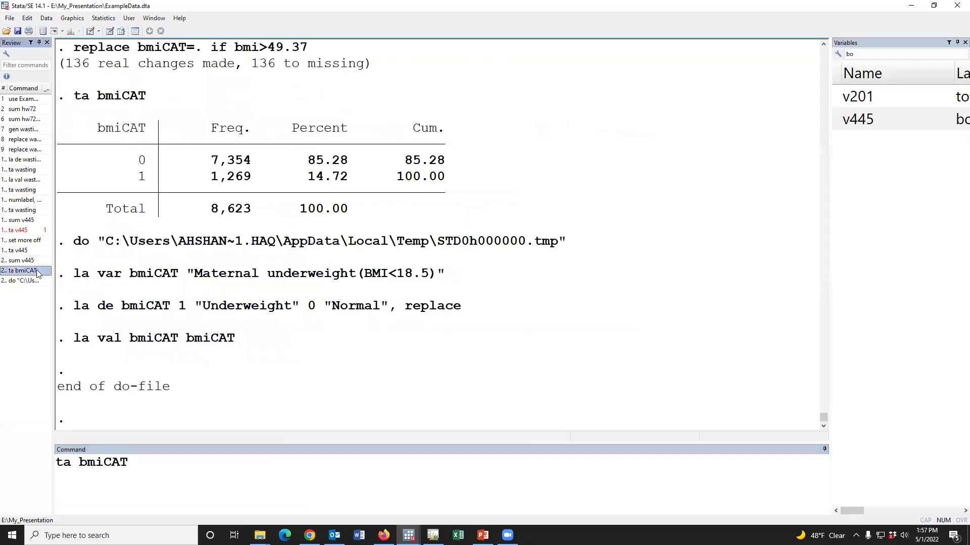
key("Return")
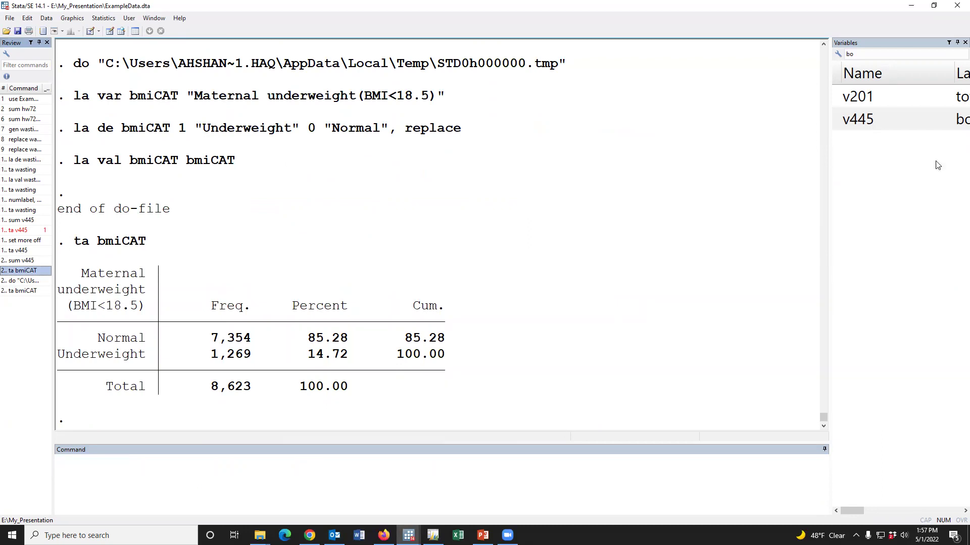
- Clear the 'bo' filter so the Variables panel lists all variables
left_click(867, 57)
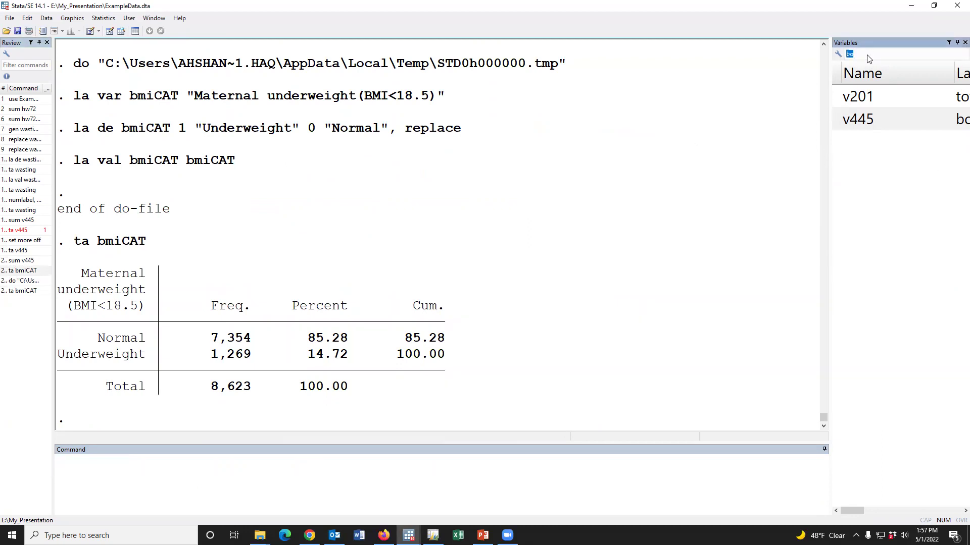
key("BackSpace")
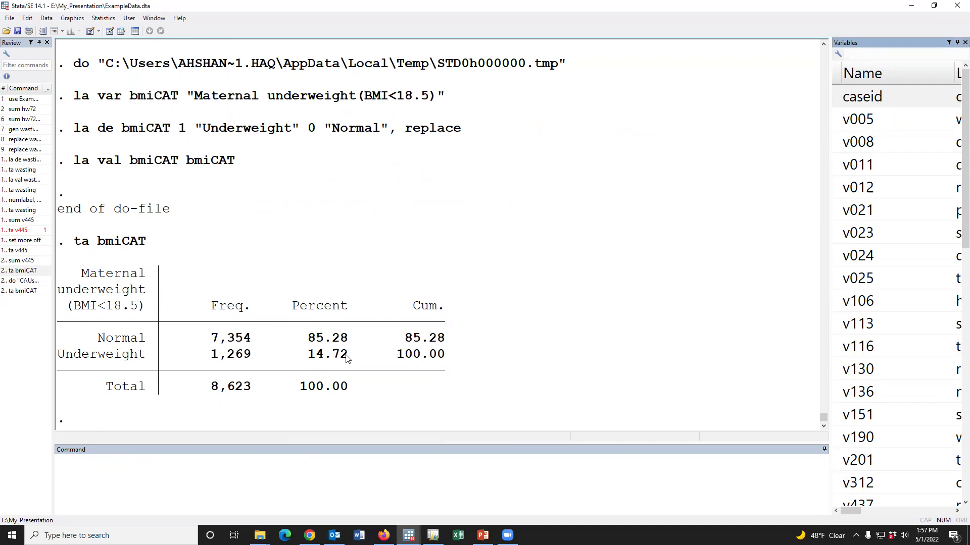
left_click(257, 476)
- Cross-tabulate wasting by bmiCAT with col chi: 7.63% vs 13.70% wasting, Pr 0.000
type("tab")
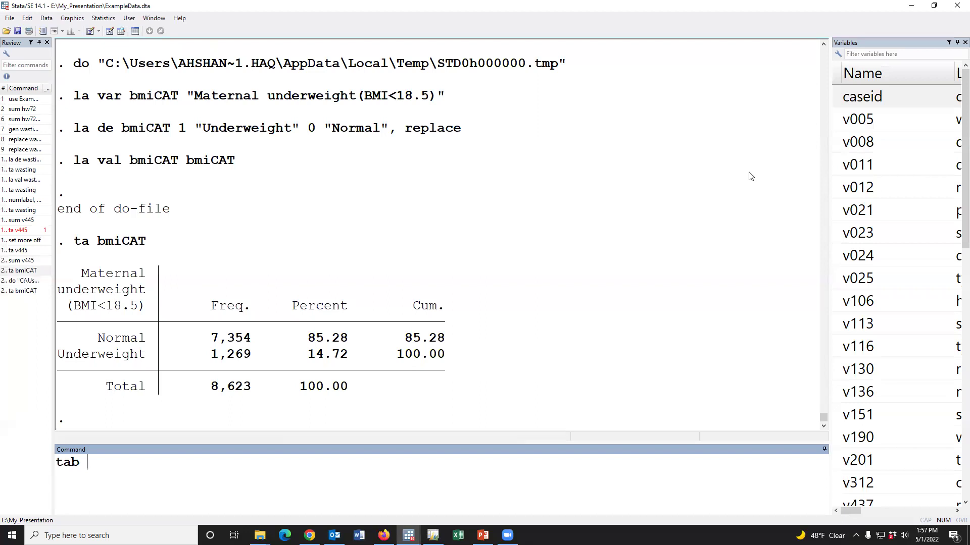
scroll(957, 93, "down", 6)
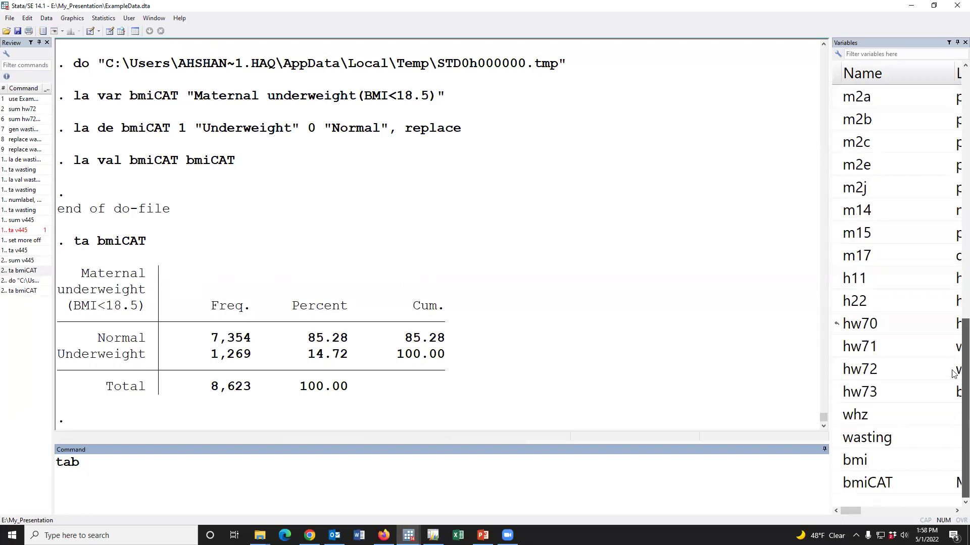
left_click(867, 437)
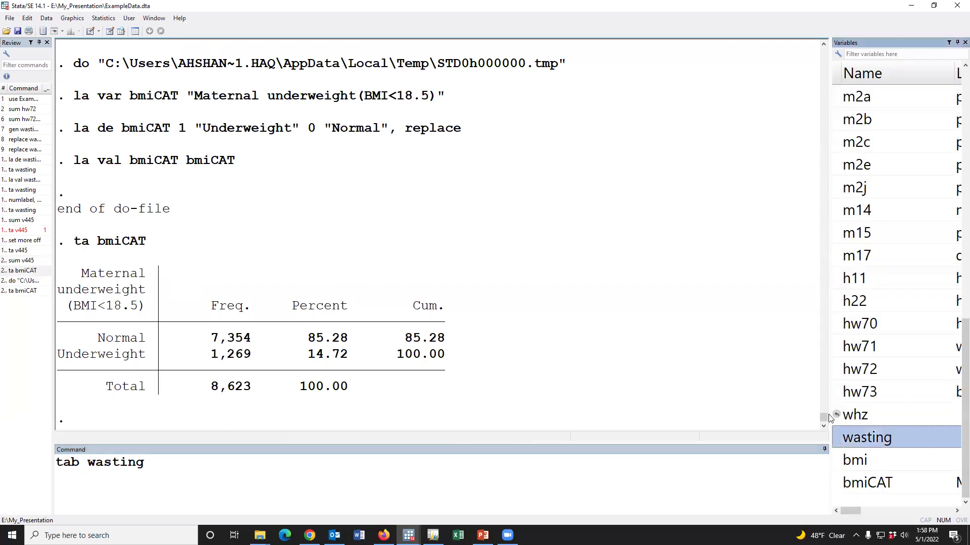
left_click(840, 484)
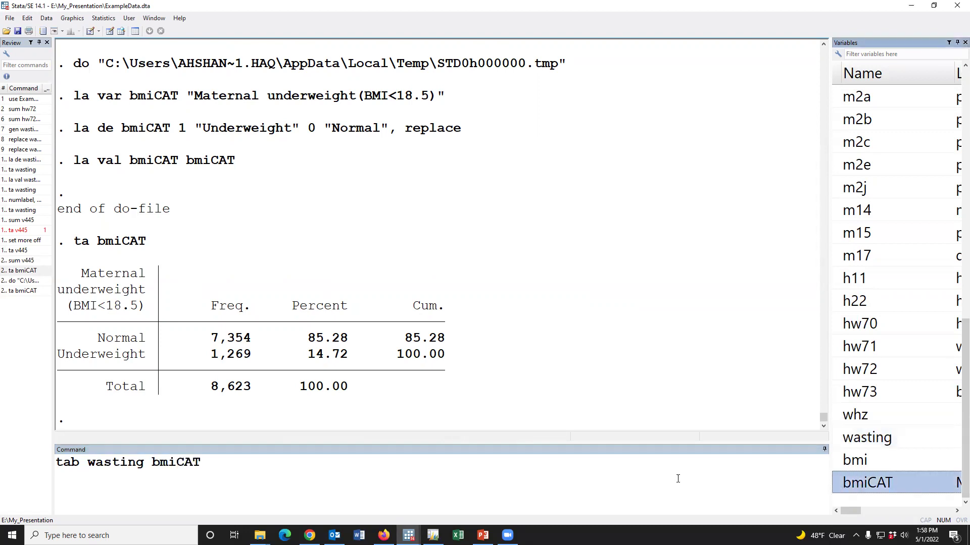
type(", co")
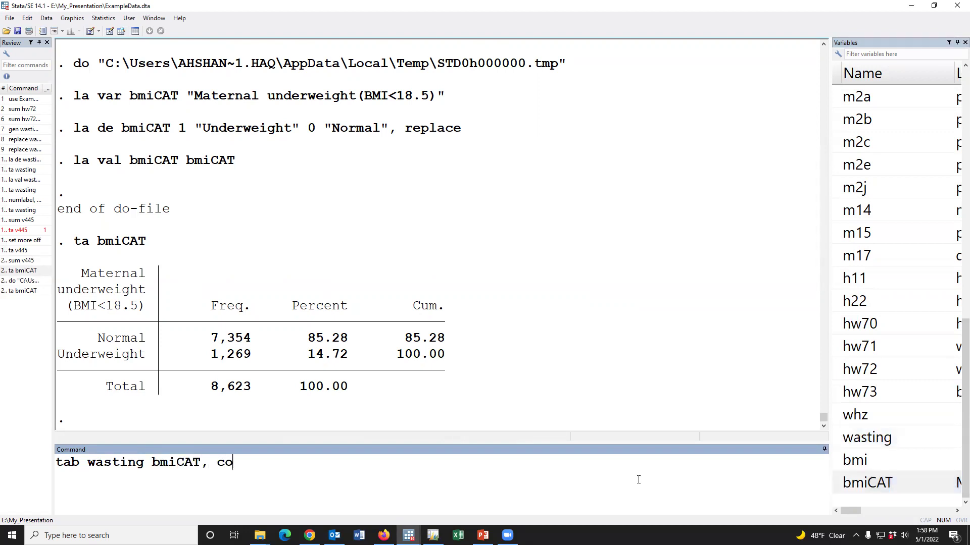
type("l ch")
key("Return")
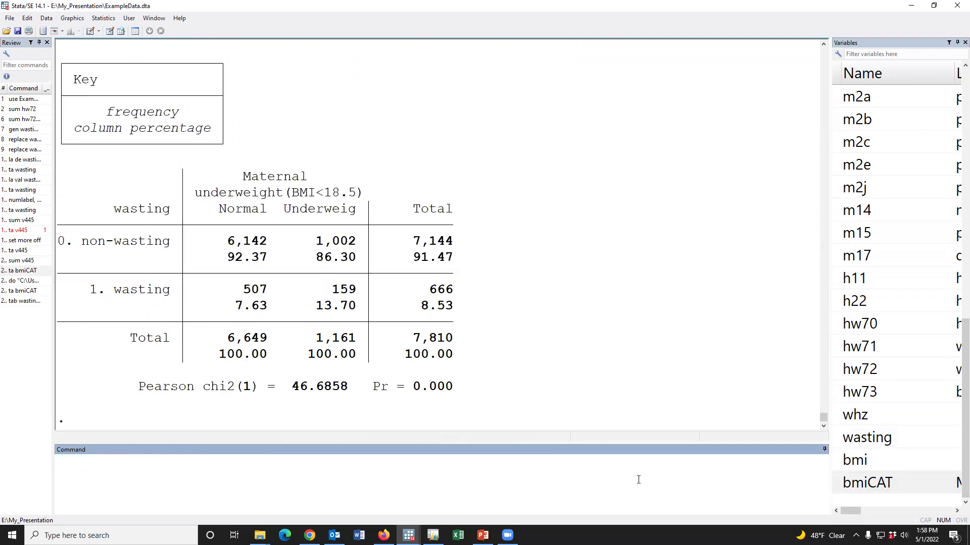
left_click_drag(414, 387, 467, 394)
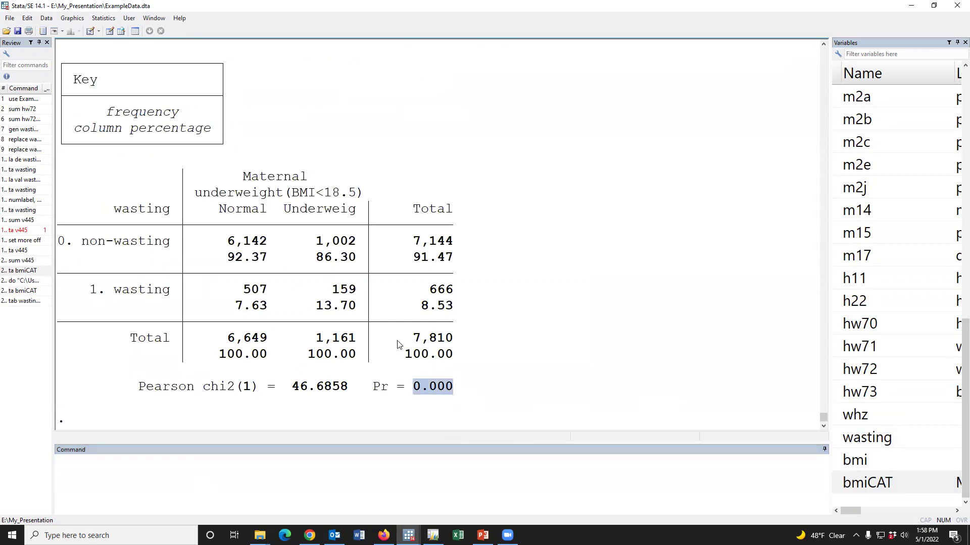
left_click(413, 391)
left_click_drag(415, 389, 461, 391)
left_click_drag(237, 309, 357, 311)
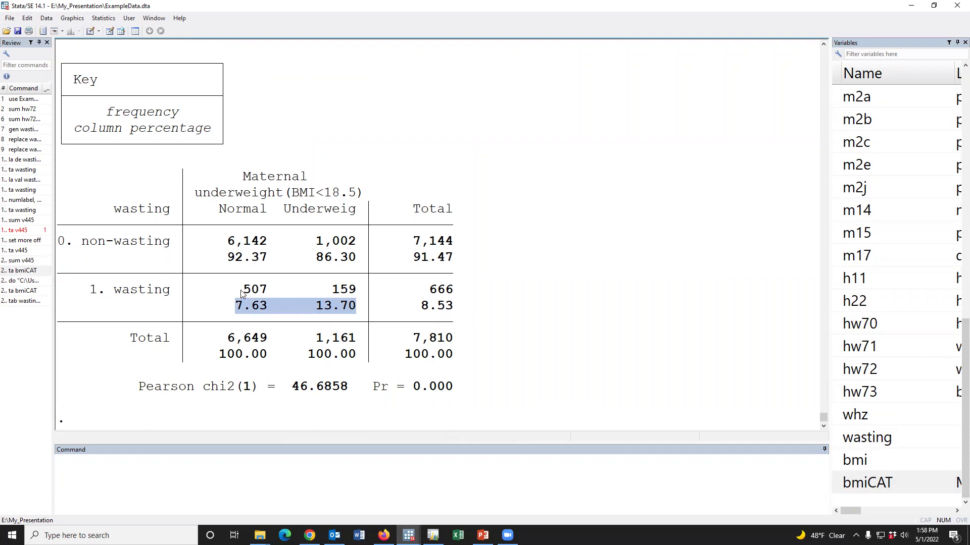
- Run a logistic regression of wasting on i.bmiCAT from the Command window
left_click(216, 464)
type("lo")
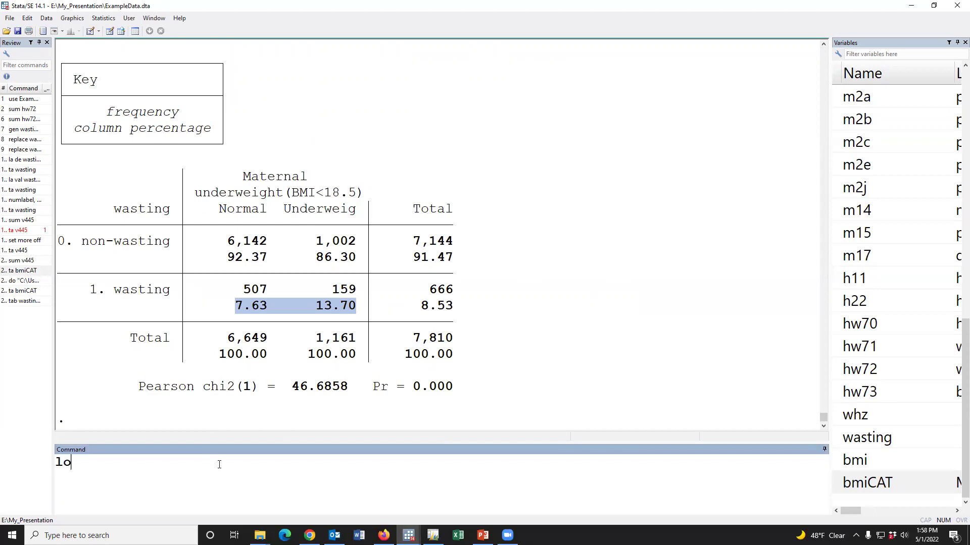
type("gistic")
double_click(842, 439)
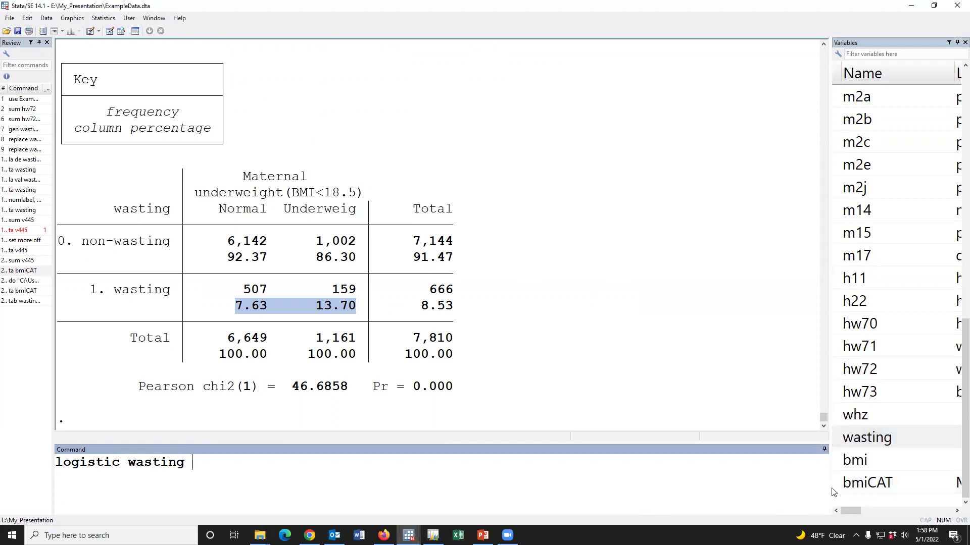
double_click(859, 483)
left_click(227, 507)
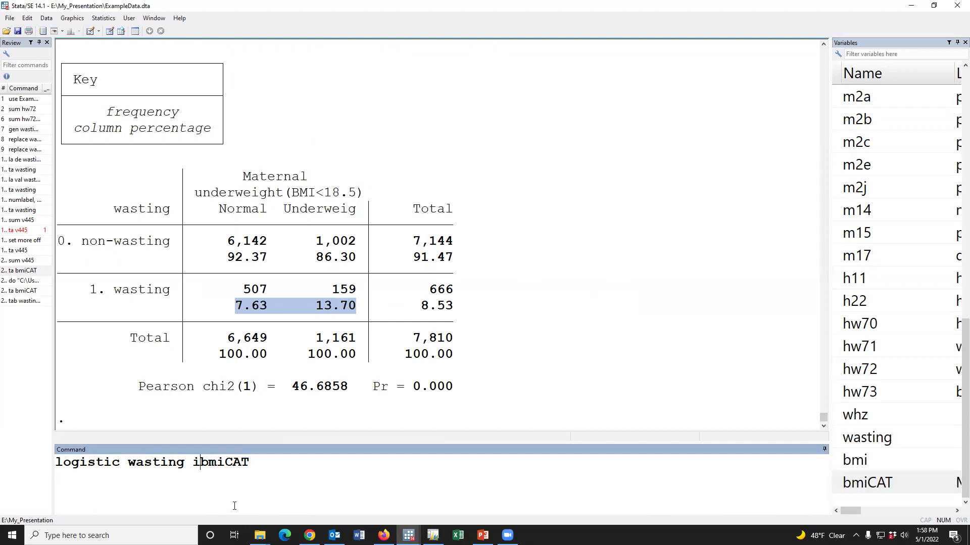
type(".")
key("Return")
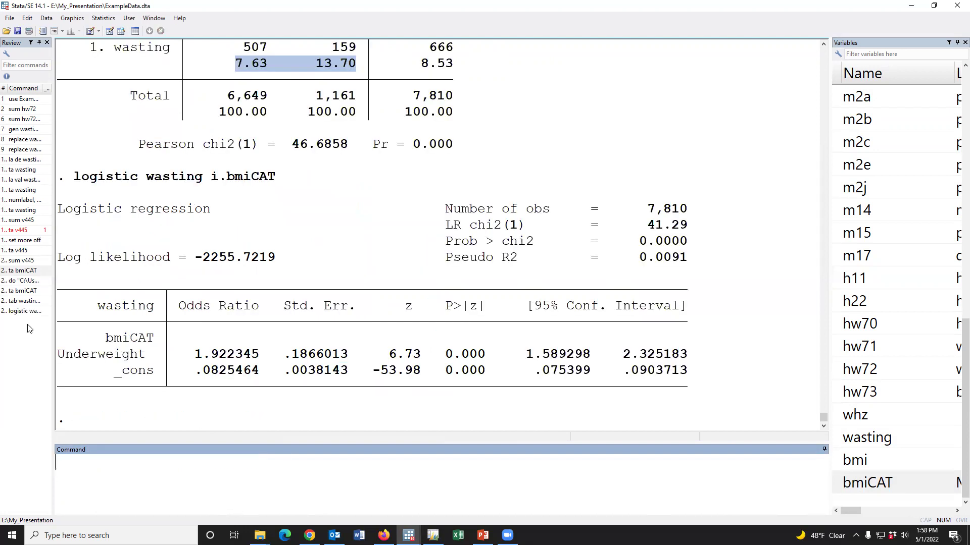
- Rerun it as logistic wasting ib0.bmiCAT, with Normal as the base category
left_click(29, 312)
left_click(203, 474)
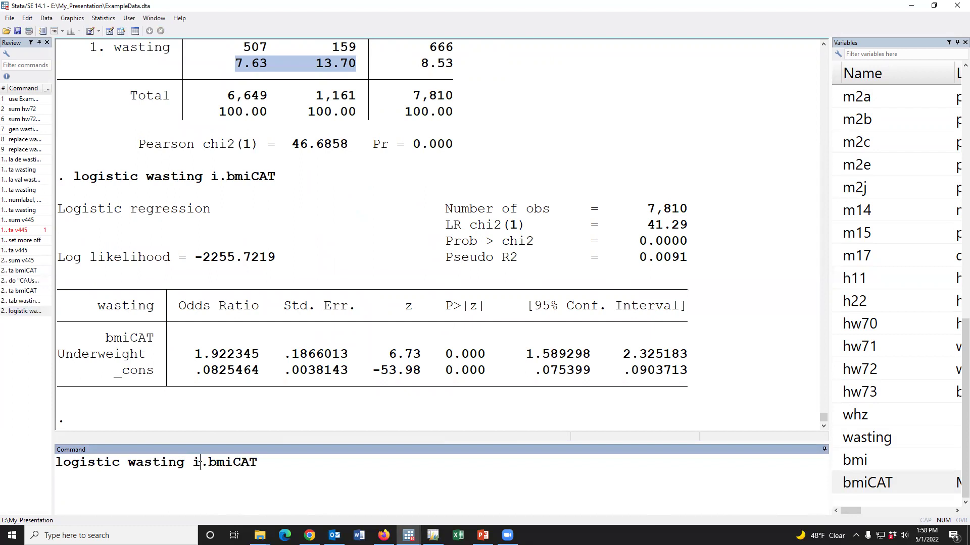
type("b0")
key("shift+Left")
left_click_drag(210, 460, 216, 467)
left_click(283, 468)
key("Return")
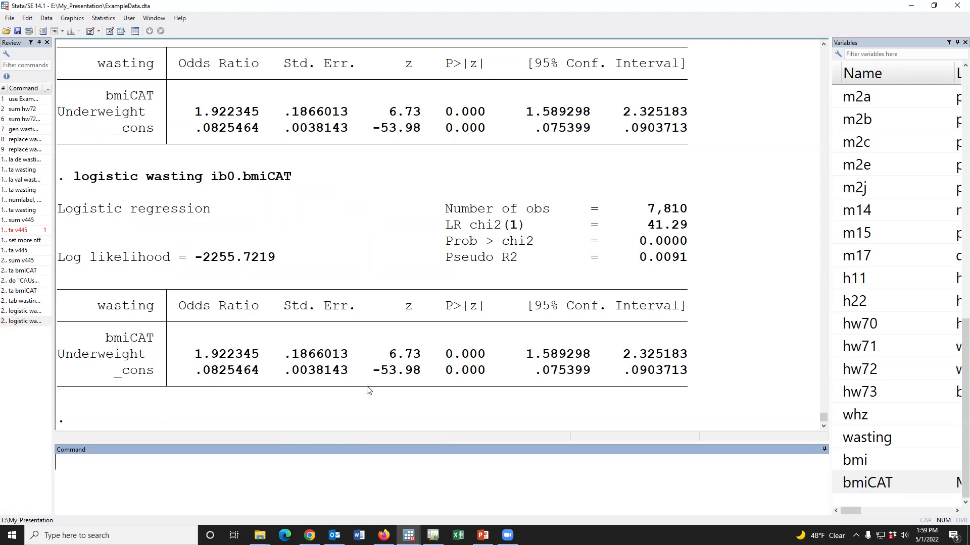
- Move the ib0.bmiCAT logistic command onto line 22 of DO_Wasting
left_click(26, 322)
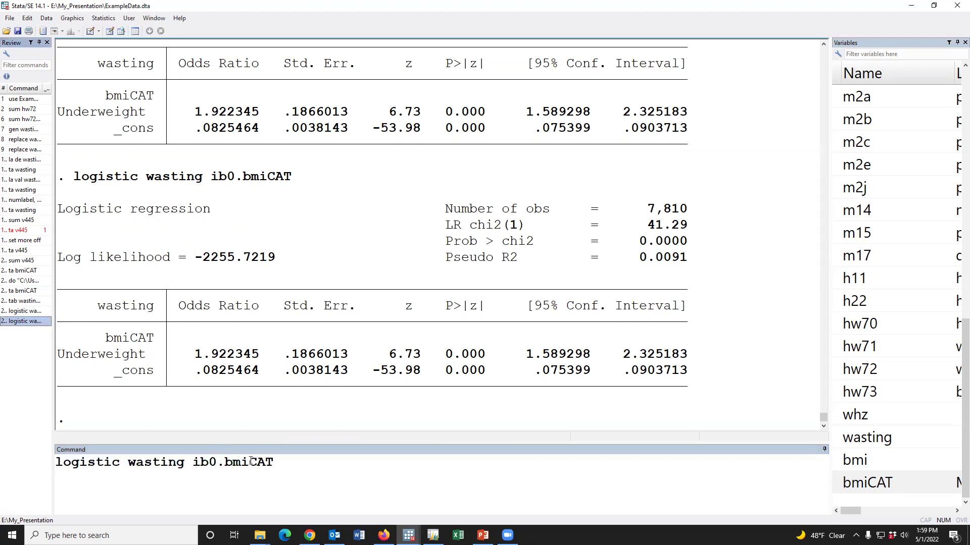
triple_click(262, 462)
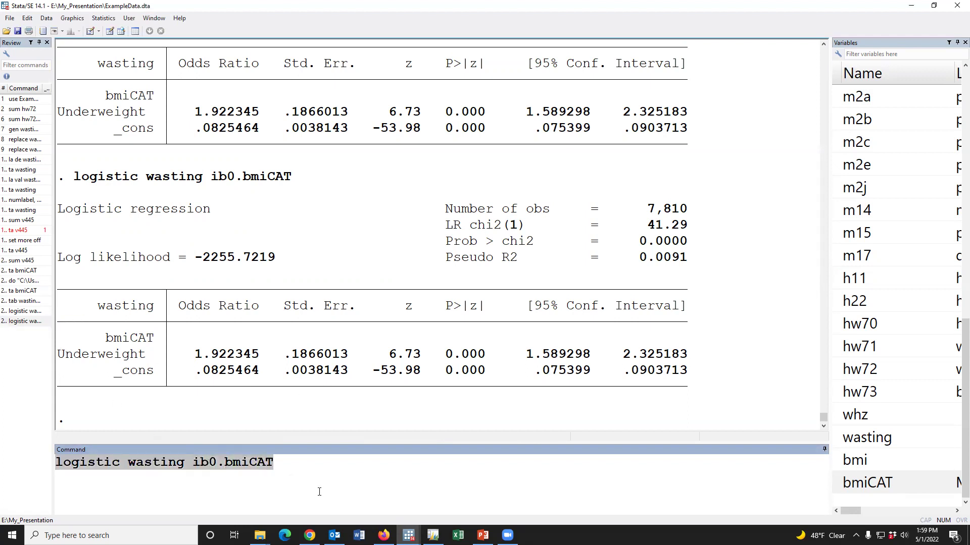
key("ctrl+x")
mouse_move(409, 535)
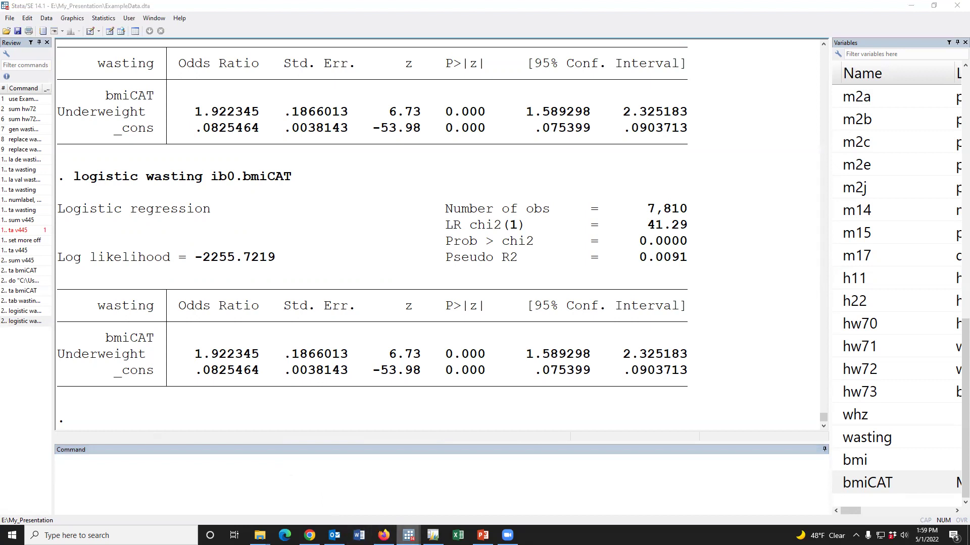
left_click(400, 506)
left_click(80, 377)
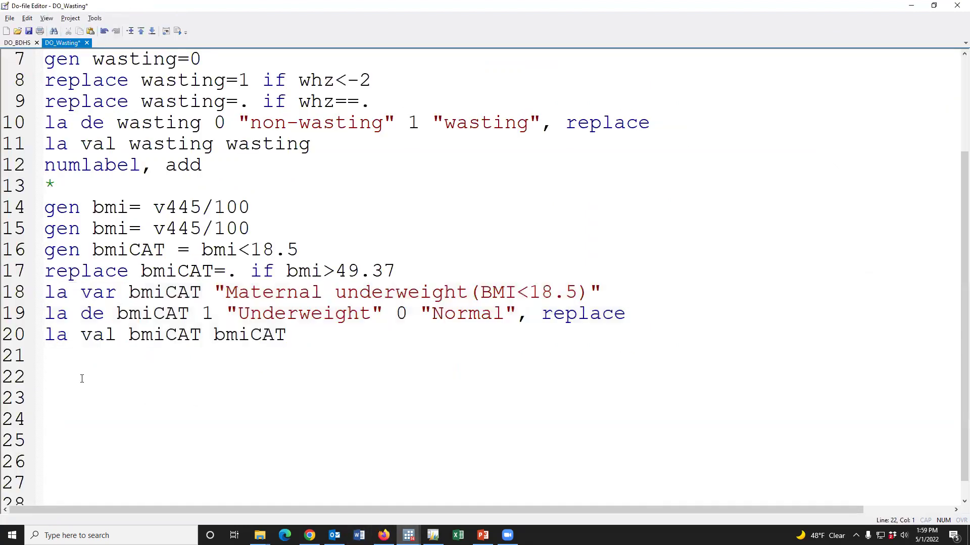
key("ctrl+v")
key("Return")
key("Return")
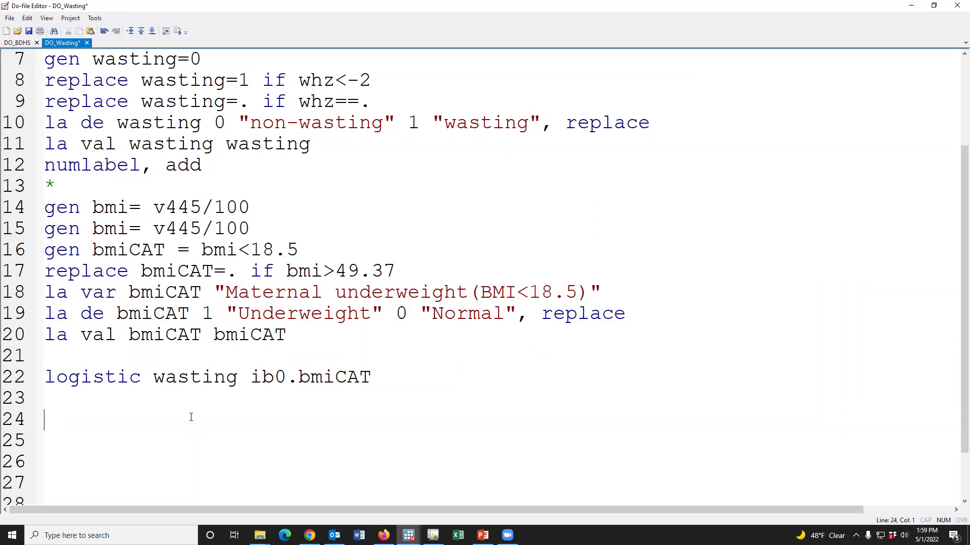
key("alt+Tab")
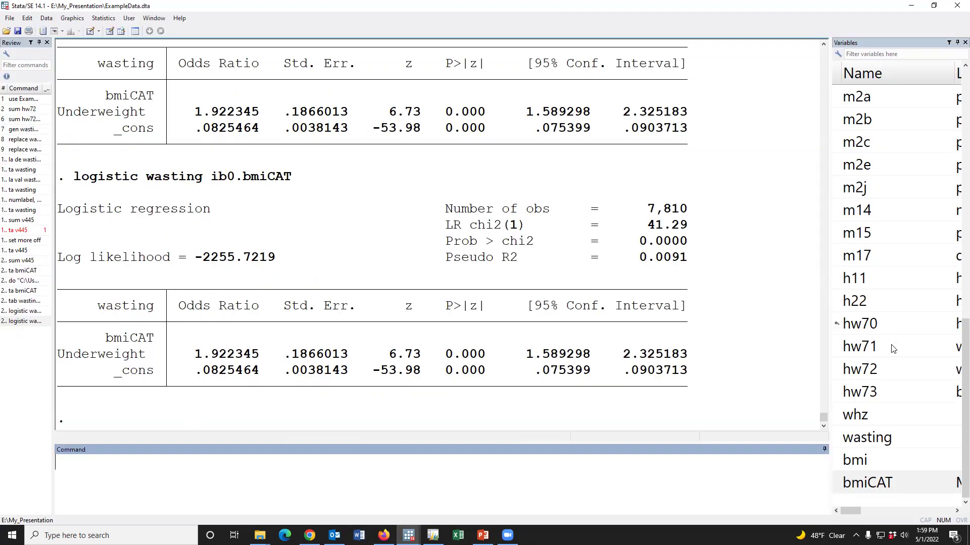
- Recall the ib0.bmiCAT command and add covariates v012, i.v025 and i.v106
scroll(895, 372, "up", 4)
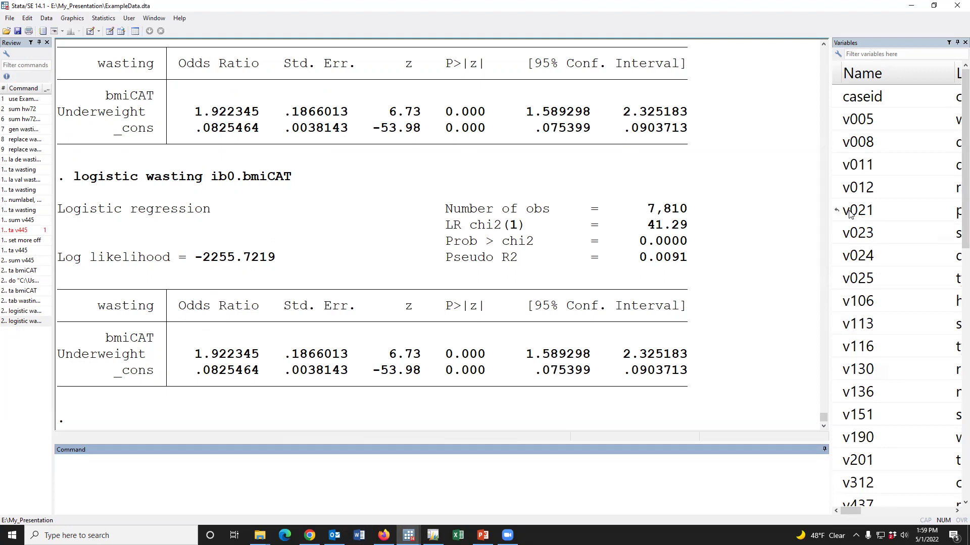
left_click(21, 321)
left_click(300, 477)
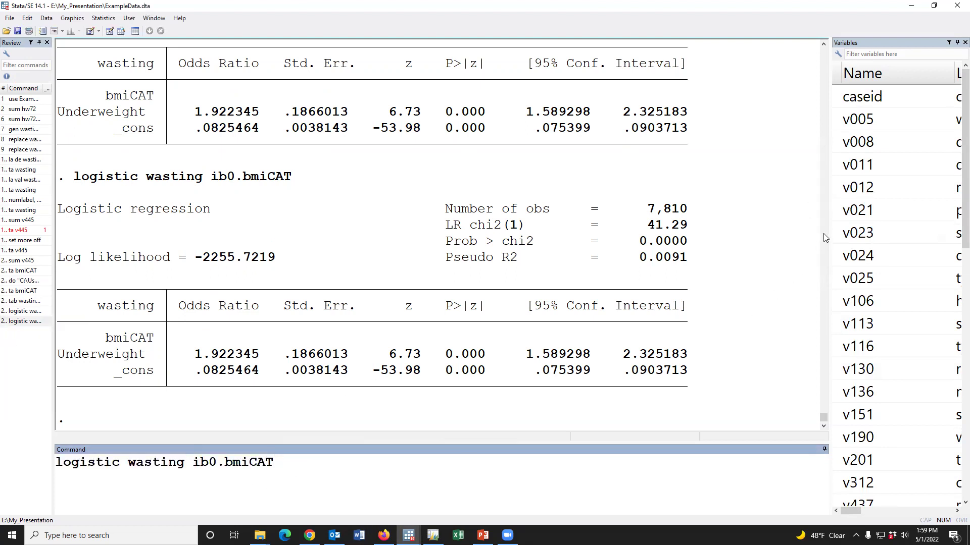
left_click_drag(952, 74, 893, 74)
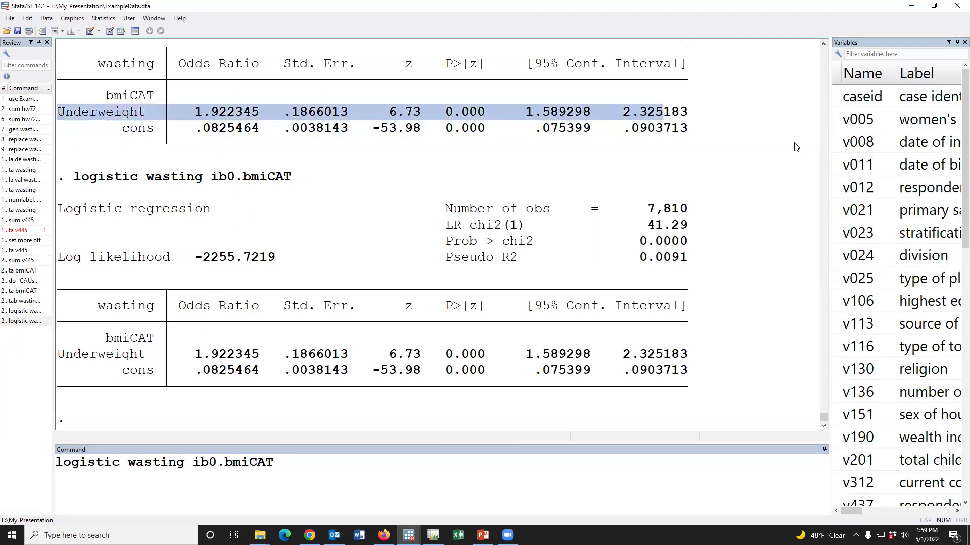
left_click_drag(830, 147, 667, 222)
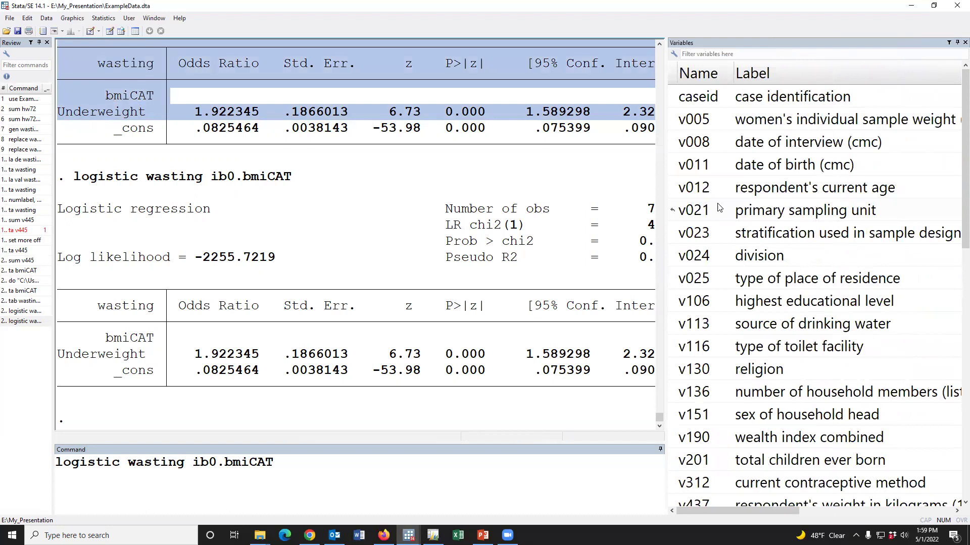
double_click(674, 189)
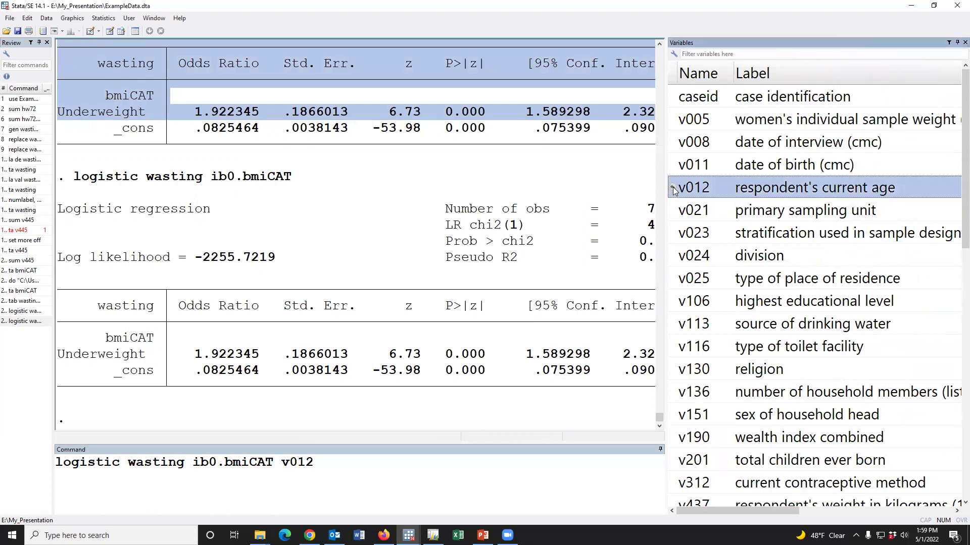
double_click(675, 281)
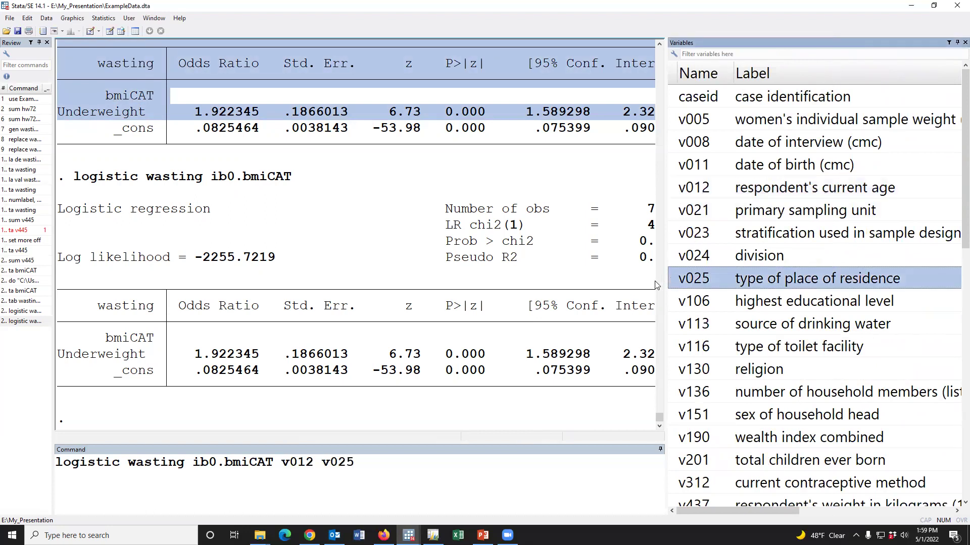
left_click(323, 463)
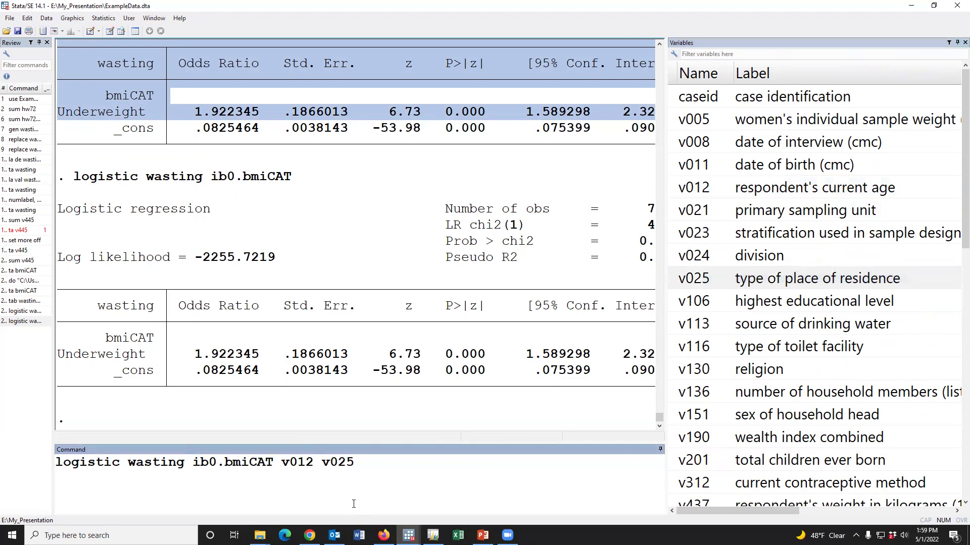
type("i.")
left_click(672, 302)
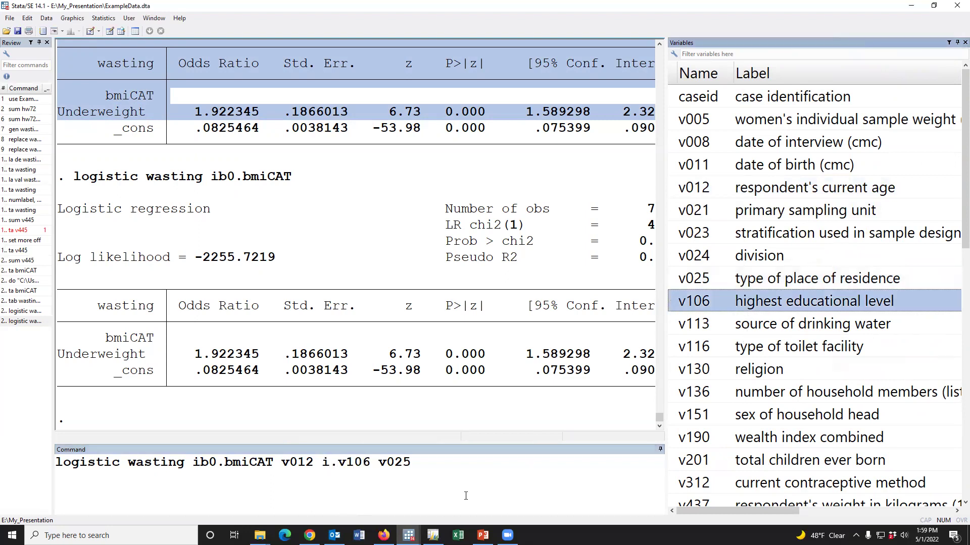
left_click(381, 462)
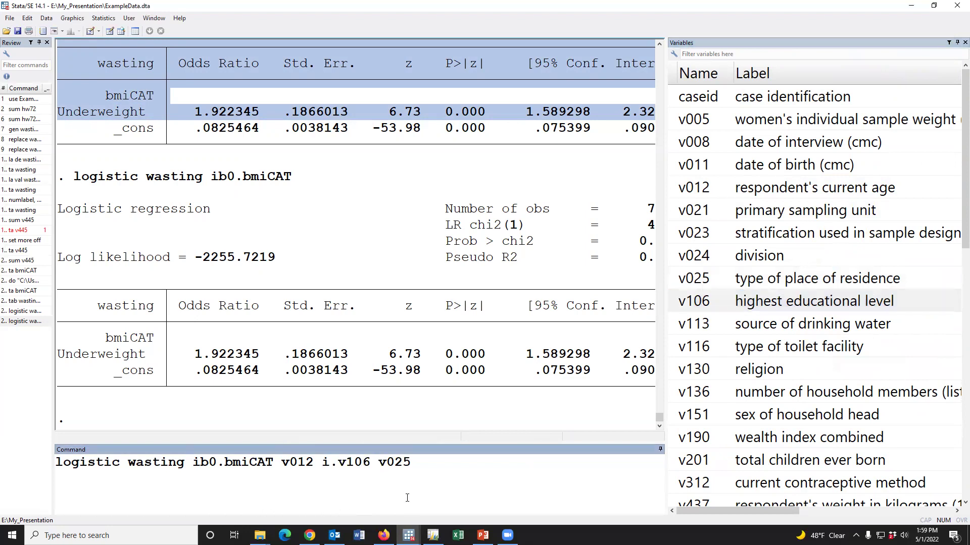
type("i.")
- Add i.v190 and i.b4, then run the adjusted logistic regression
left_click(475, 475)
double_click(697, 439)
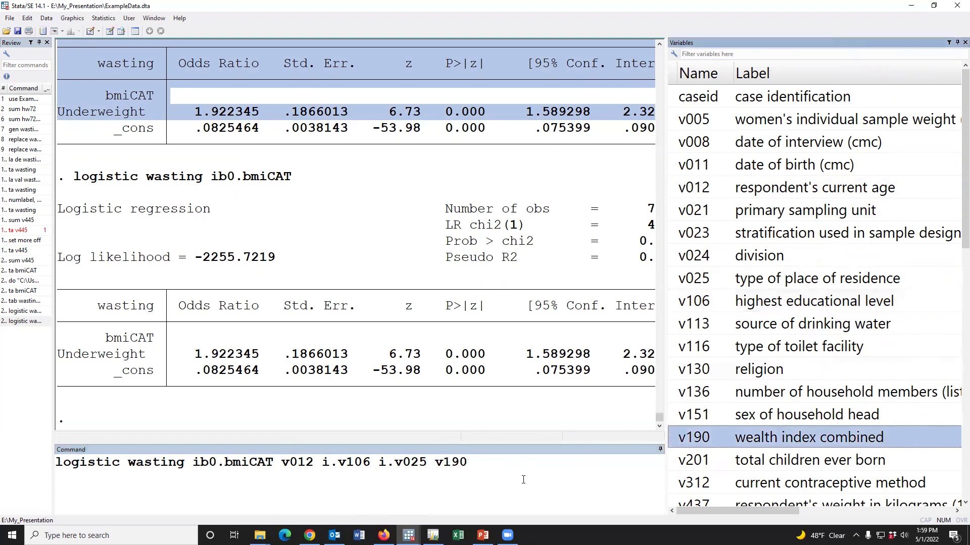
left_click(440, 471)
type("i.")
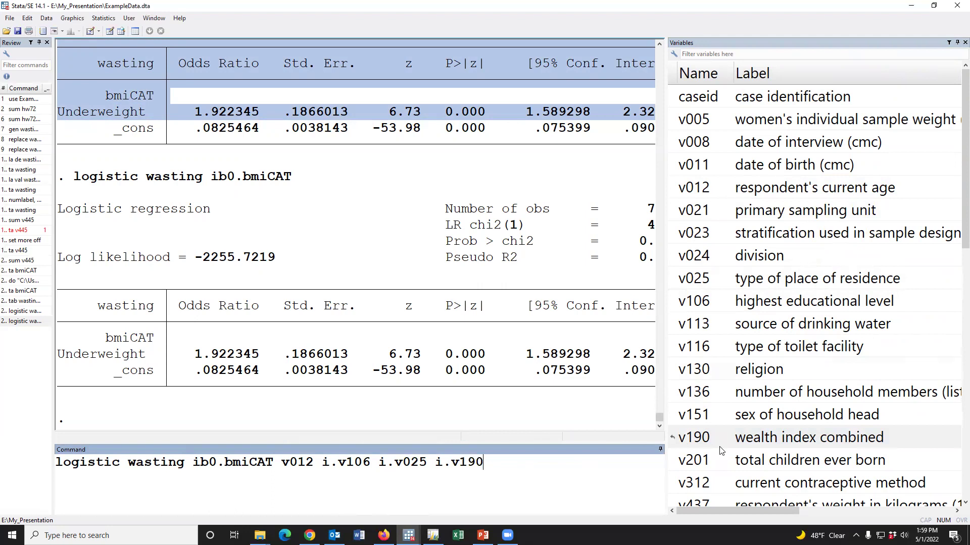
scroll(721, 451, "down", 2)
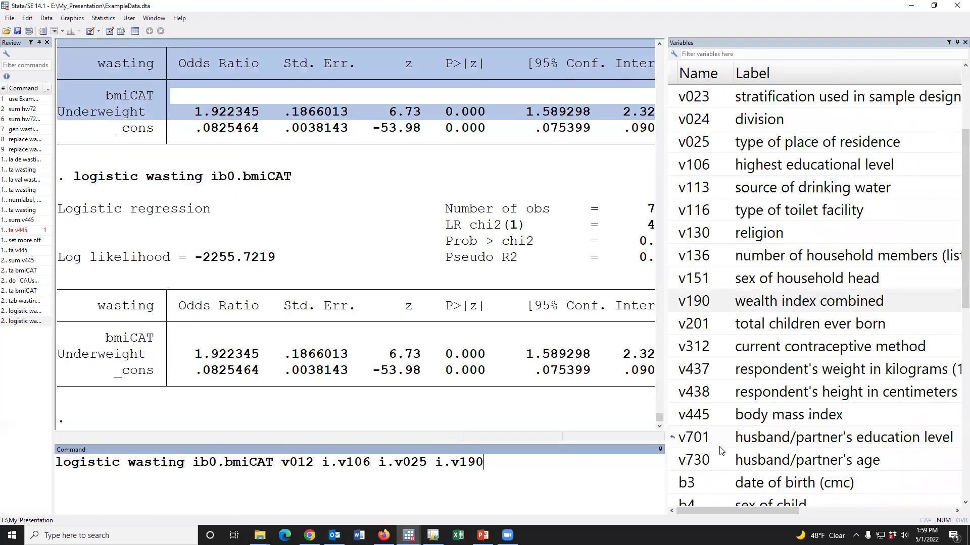
scroll(721, 451, "down", 1)
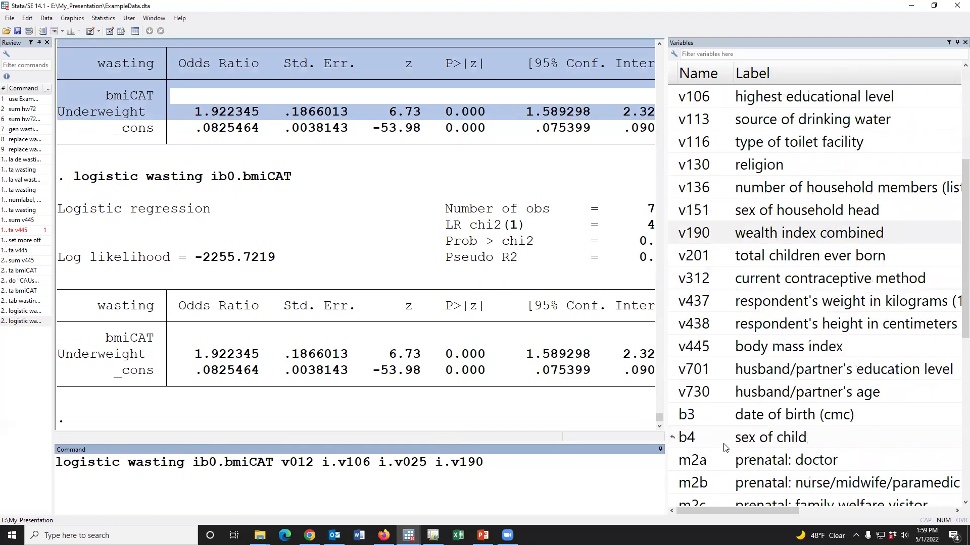
left_click(674, 437)
left_click(491, 470)
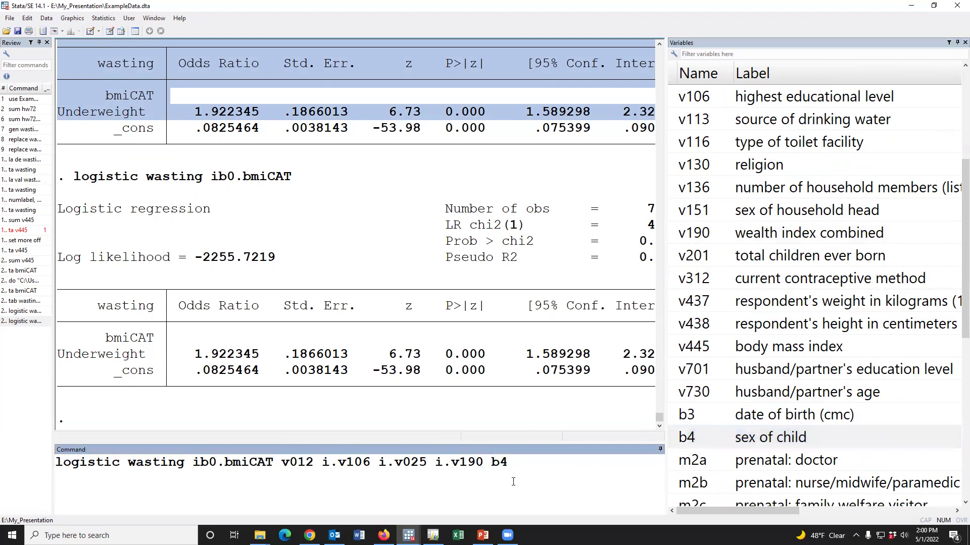
type("i.")
left_click(542, 471)
key("Return")
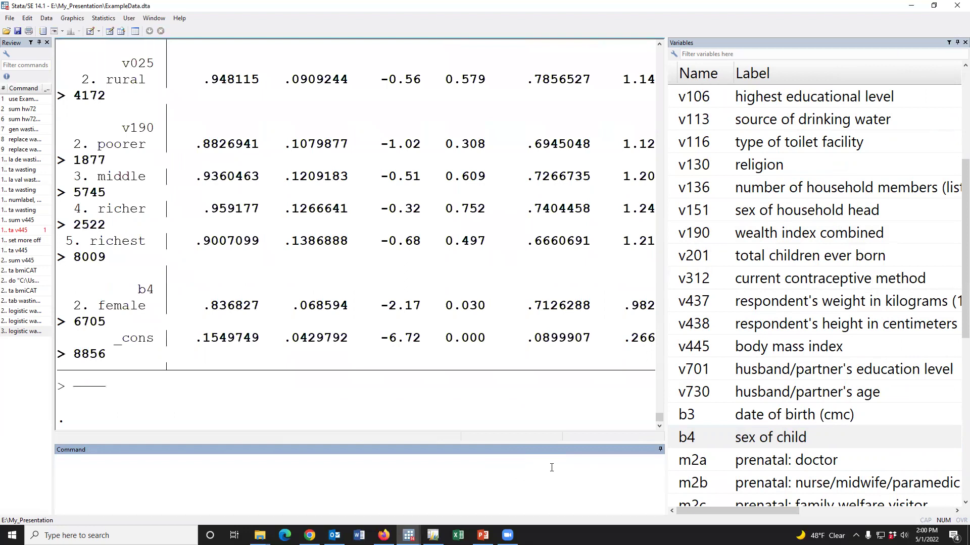
left_click_drag(666, 323, 814, 305)
left_click(37, 332)
left_click(543, 490)
- Rerun the adjusted model and highlight the Underweight row (OR 1.83937, CI 1.511584–2.238236)
key("Return")
scroll(470, 361, "up", 5)
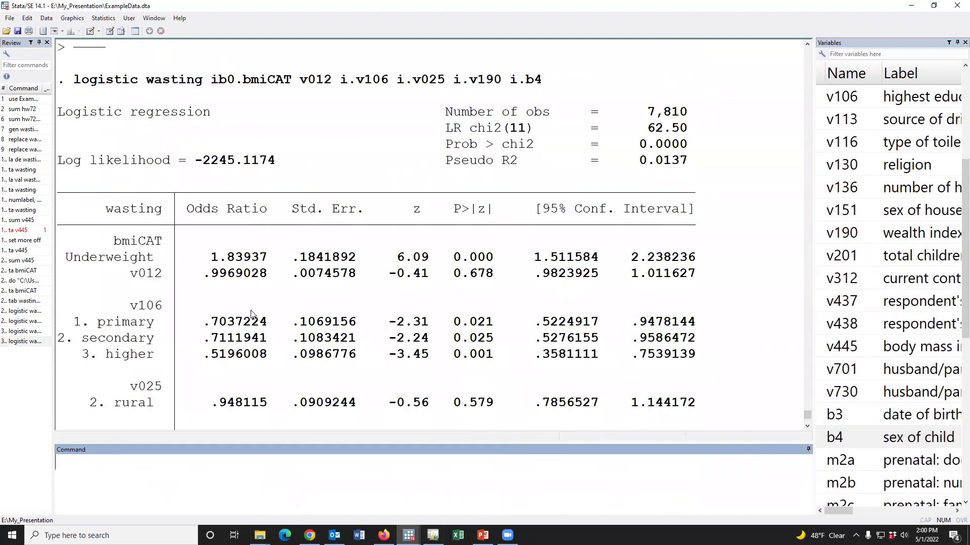
scroll(274, 343, "down", 5)
scroll(275, 344, "up", 6)
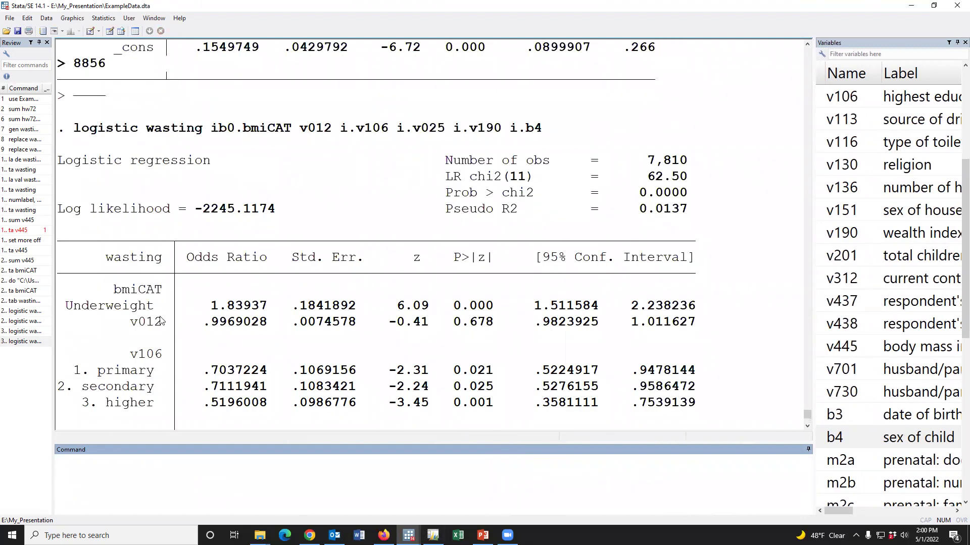
left_click_drag(66, 305, 696, 307)
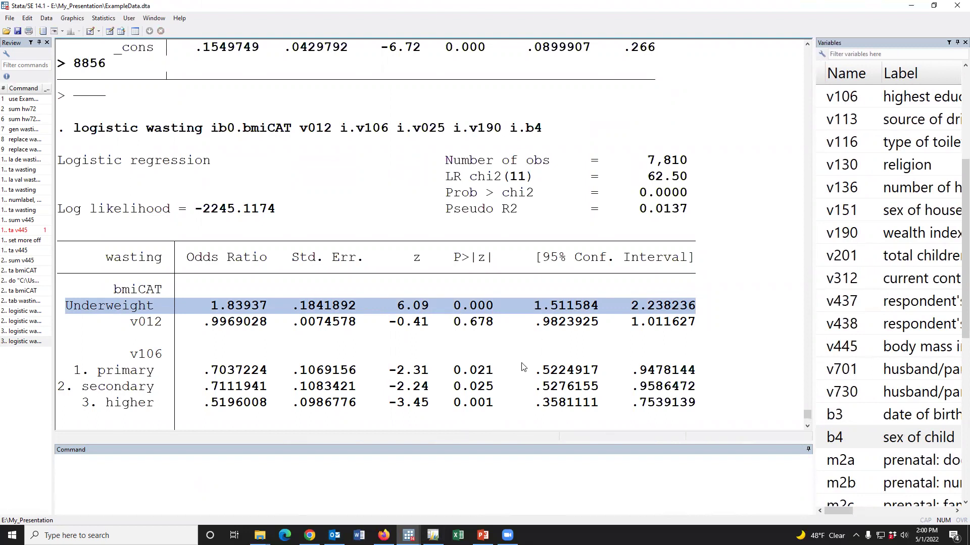
scroll(523, 367, "down", 5)
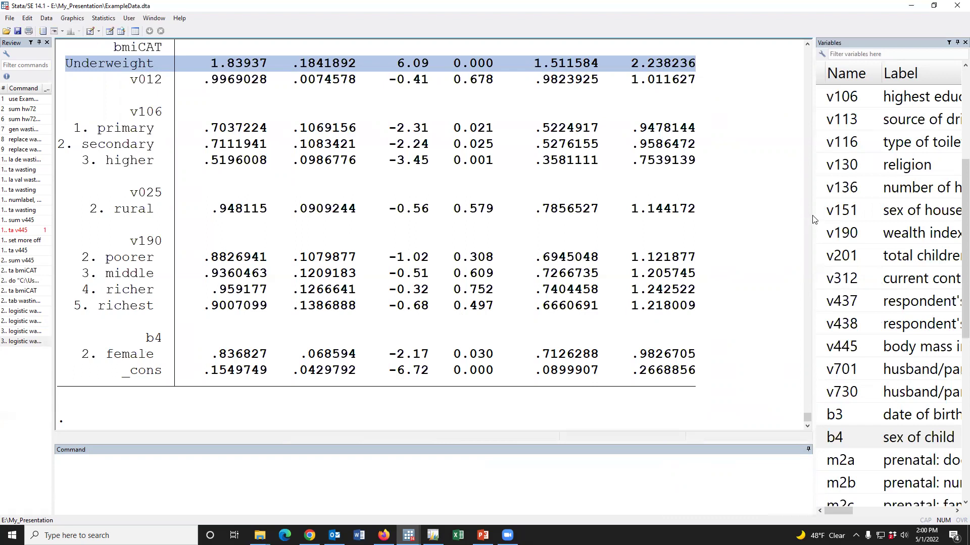
left_click_drag(814, 214, 676, 202)
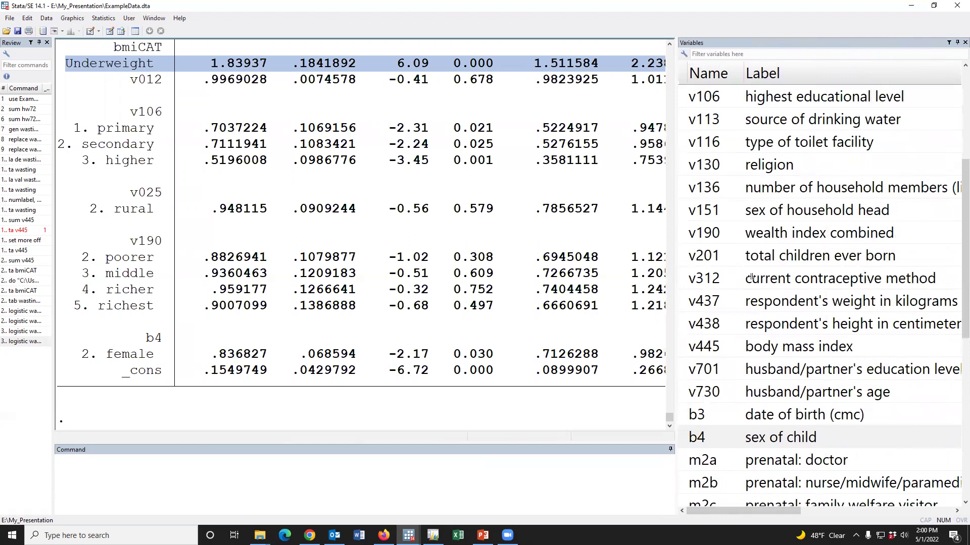
left_click_drag(677, 277, 759, 276)
- Switch to the DO_BDHS do-file and enlarge its text size
left_click(408, 535)
left_click(412, 503)
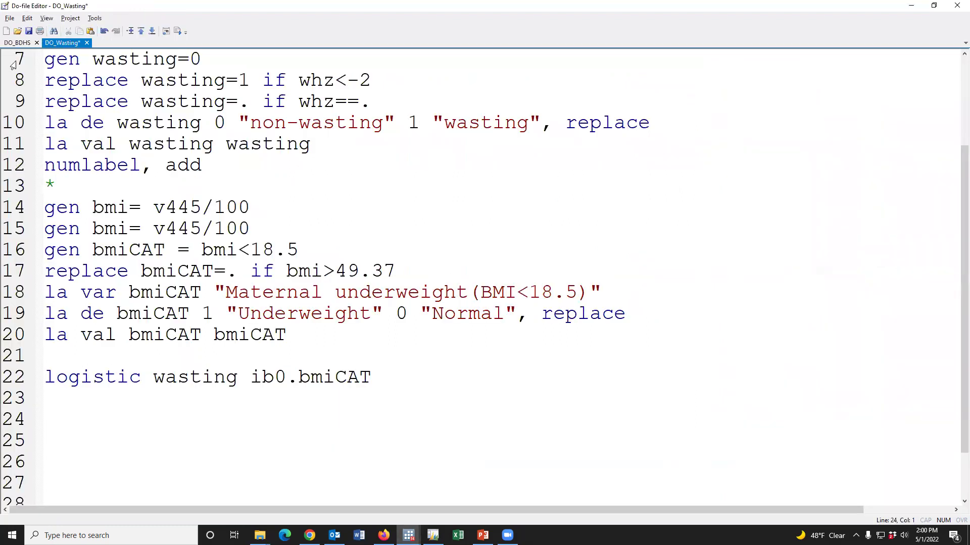
left_click(17, 42)
scroll(306, 232, "up", 3)
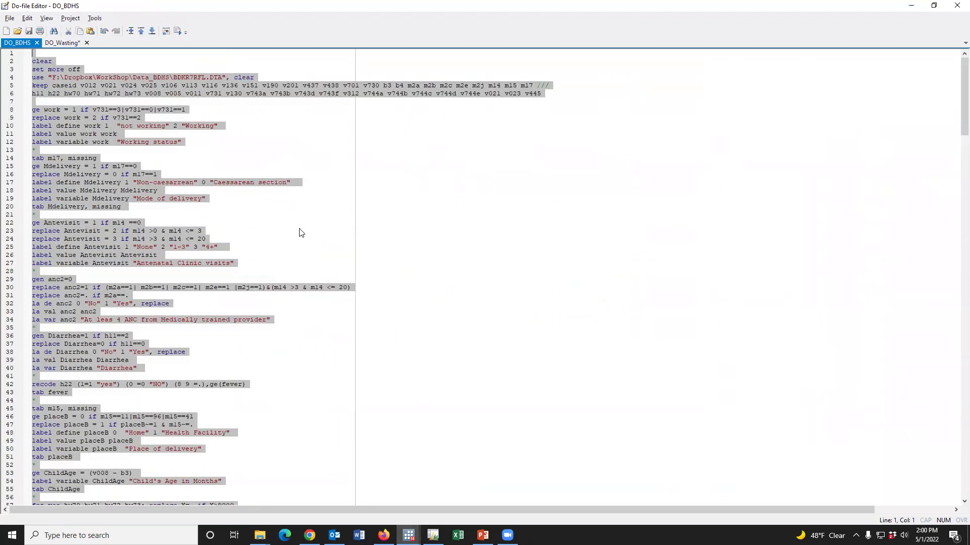
left_click(300, 228)
key("ctrl+plus")
key("ctrl+plus")
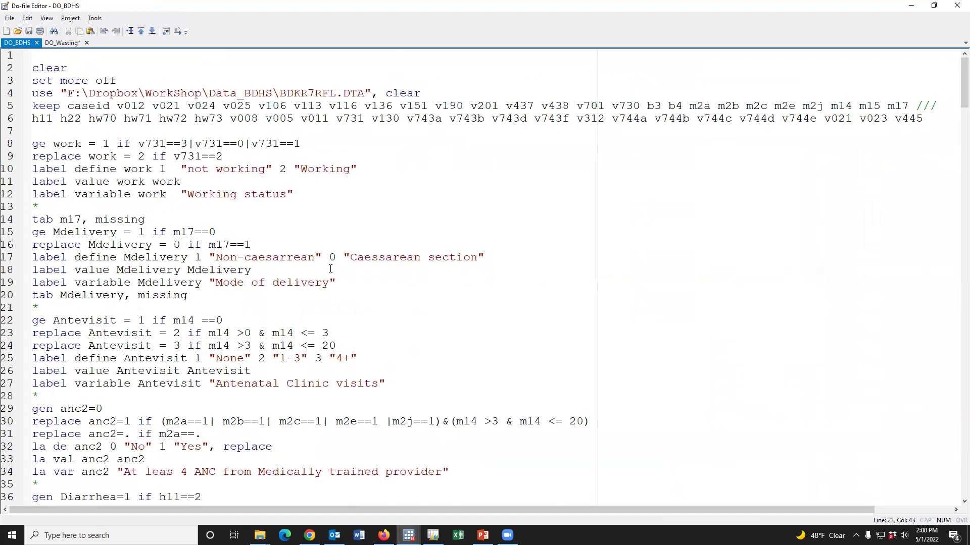
key("ctrl+plus")
left_click_drag(13, 168, 13, 231)
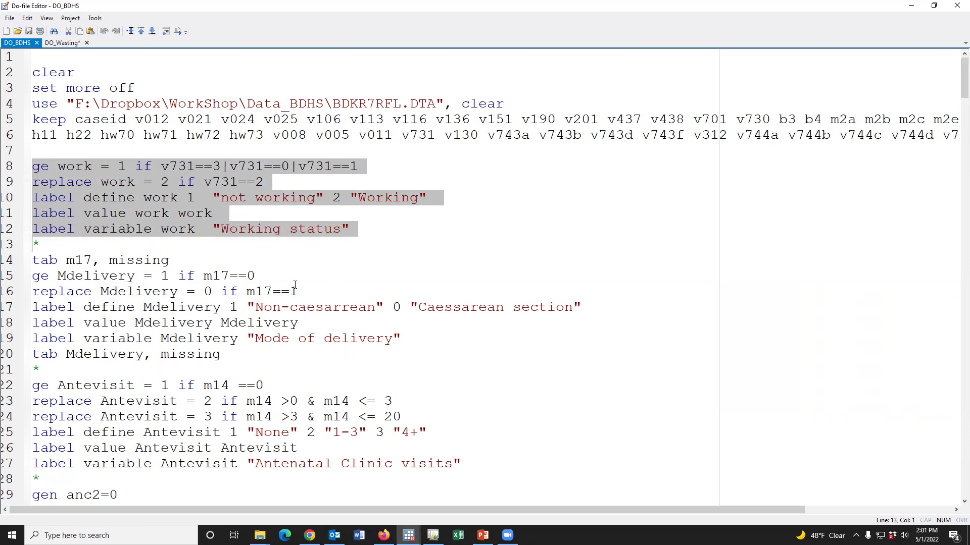
scroll(295, 286, "down", 1)
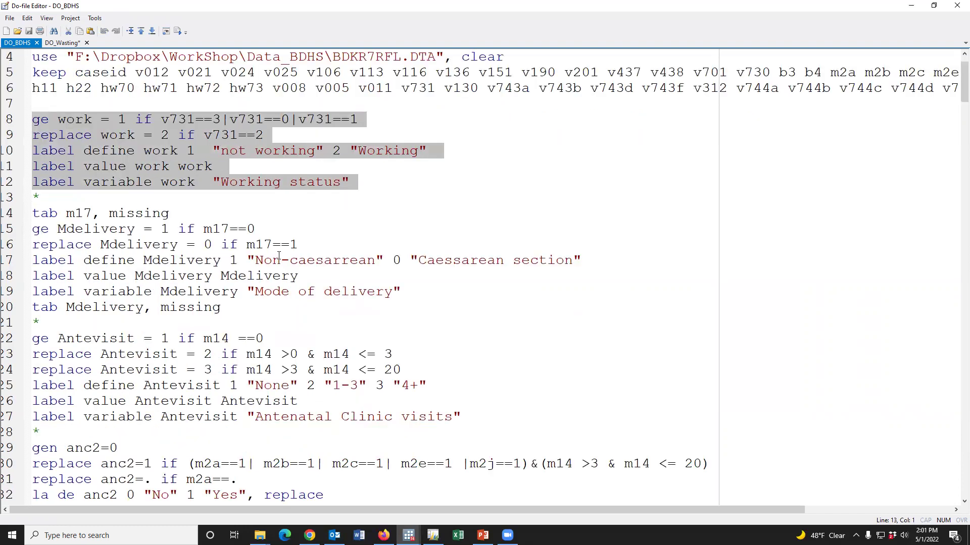
- Duplicate line 16 and edit the copy to 'replace Mdelivery = . if m17==.'
left_click(314, 247)
key("Return")
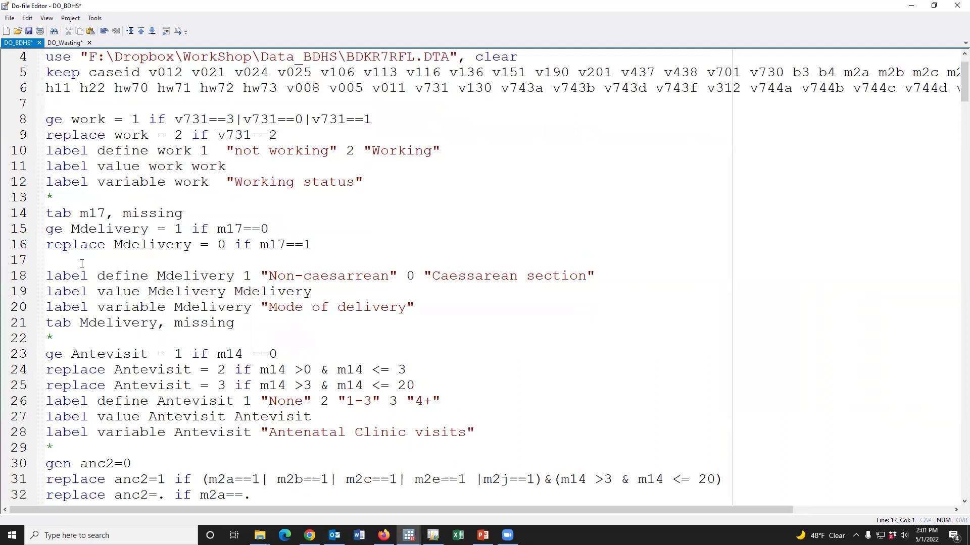
left_click(22, 249)
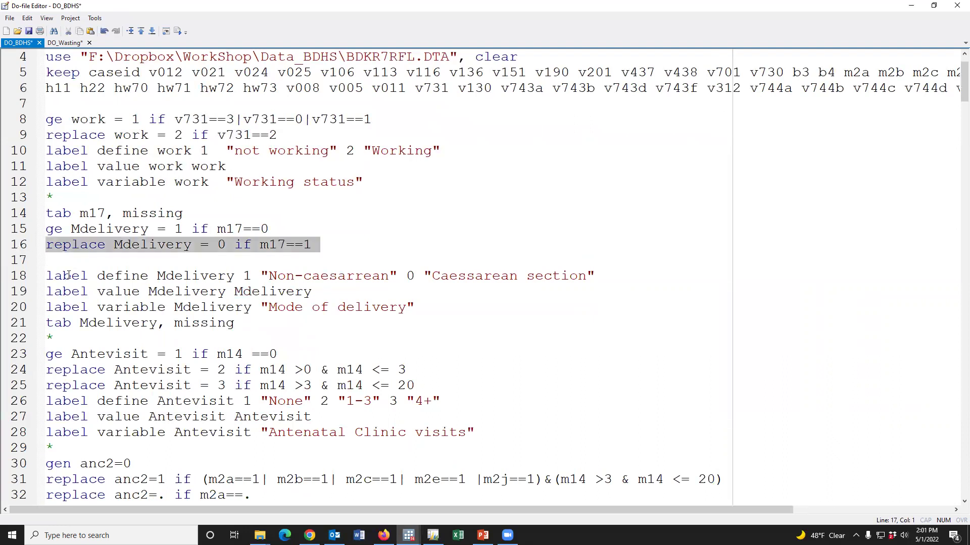
key("ctrl+c")
key("Right")
key("ctrl+v")
left_click(226, 261)
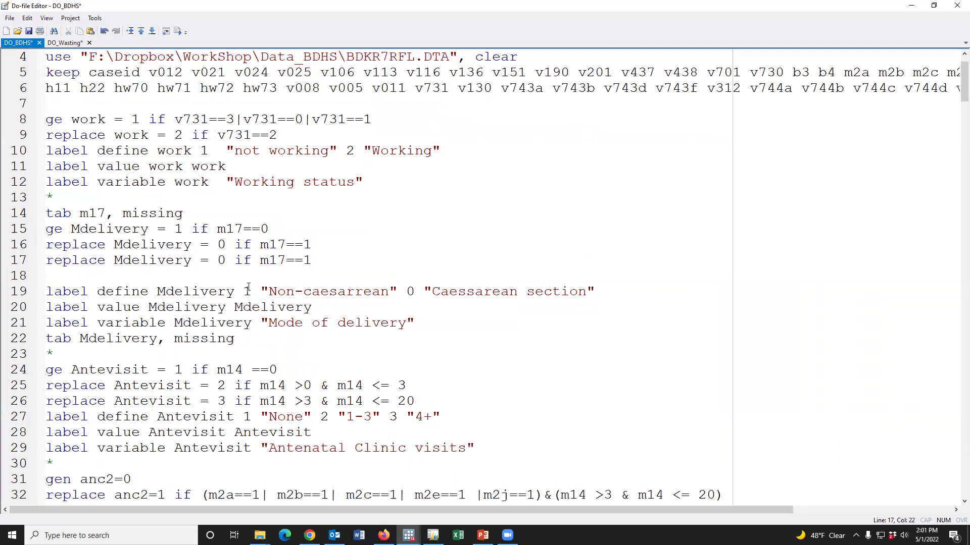
key("BackSpace")
type(".")
key("BackSpace")
type(".")
- Duplicate line 26 and edit the copy to 'replace Antevisit = . if m14 ==.'
scroll(313, 308, "down", 2)
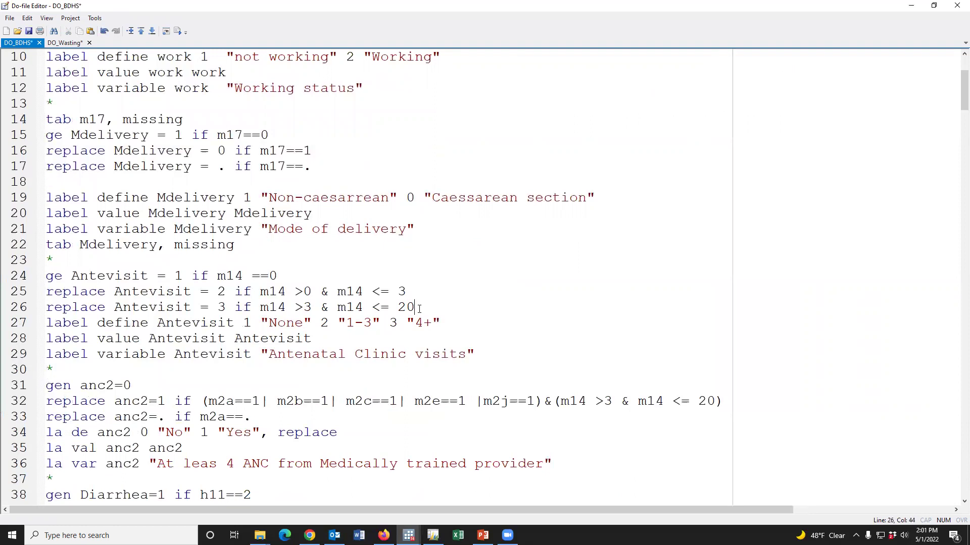
key("Return")
left_click(19, 309)
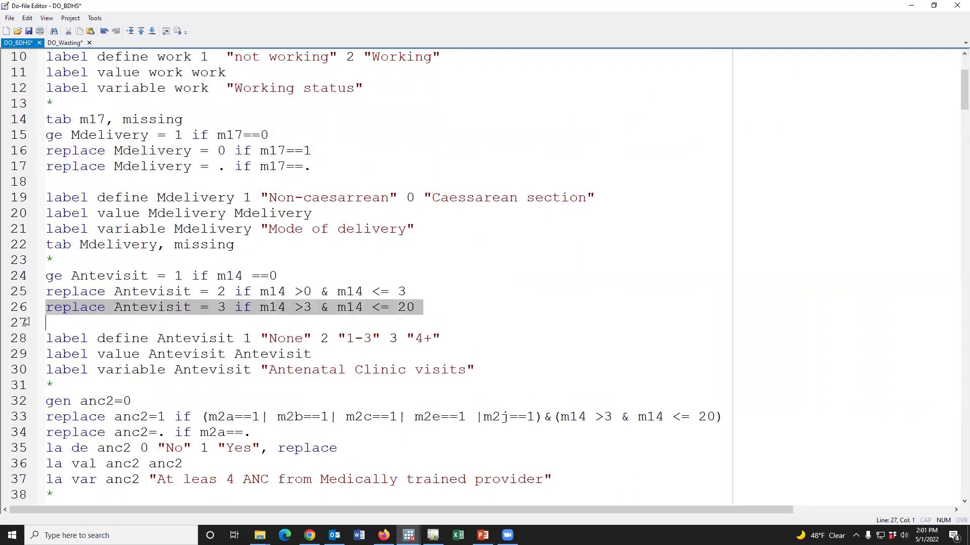
key("ctrl+c")
key("Right")
key("ctrl+v")
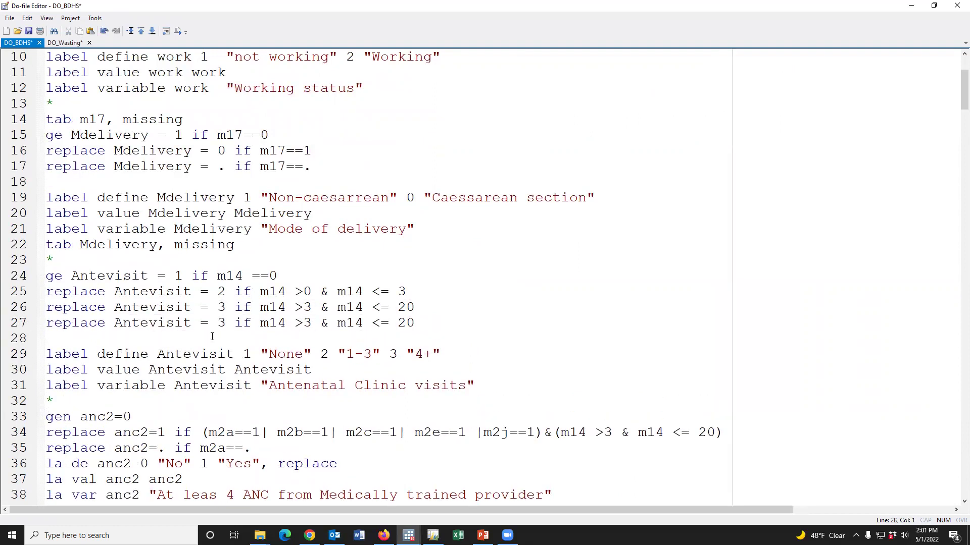
left_click(226, 323)
key("BackSpace")
type(".")
left_click_drag(294, 323, 422, 317)
type("==.")
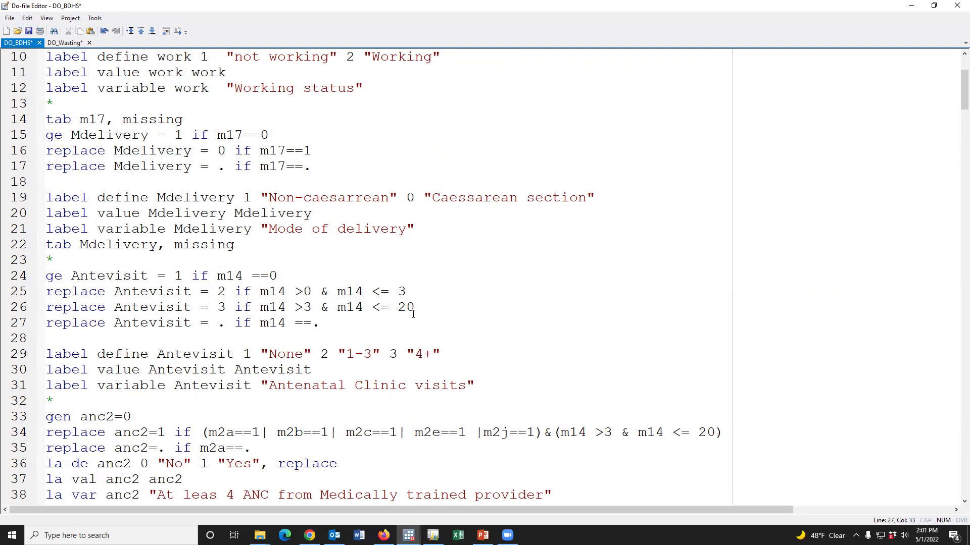
scroll(414, 318, "down", 2)
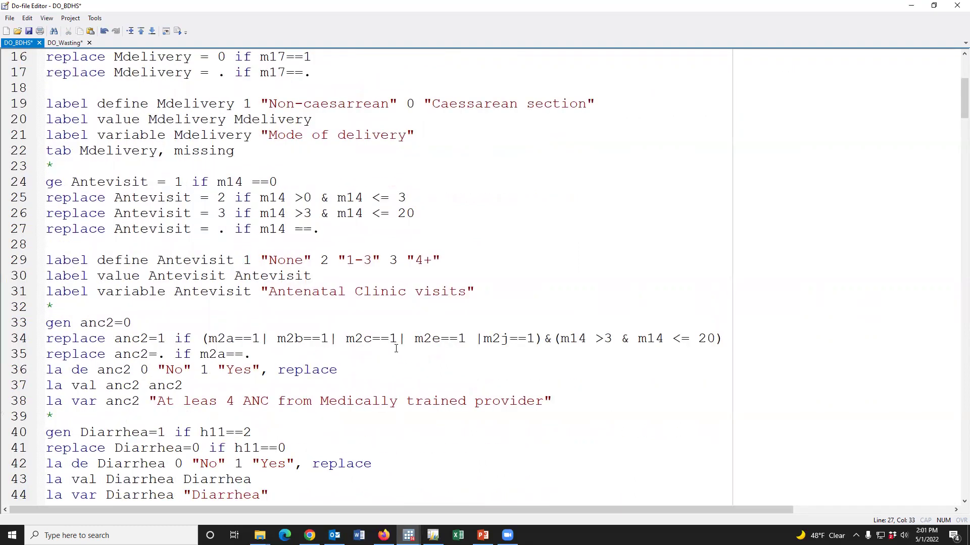
scroll(419, 331, "up", 4)
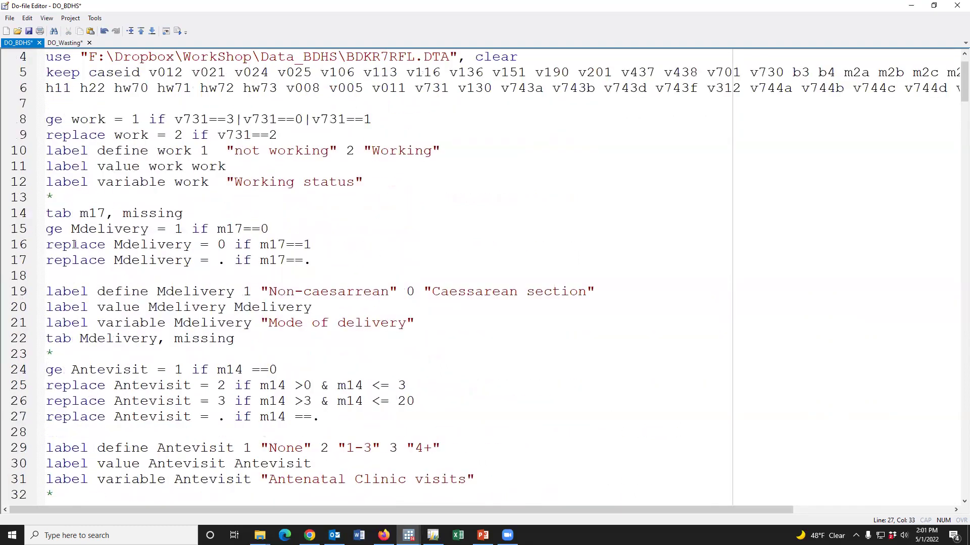
- Delete the blank lines 18 and 27 between the Mdelivery and Antevisit code blocks
left_click_drag(16, 215, 68, 275)
left_click(69, 275)
key("Delete")
left_click_drag(20, 217, 32, 325)
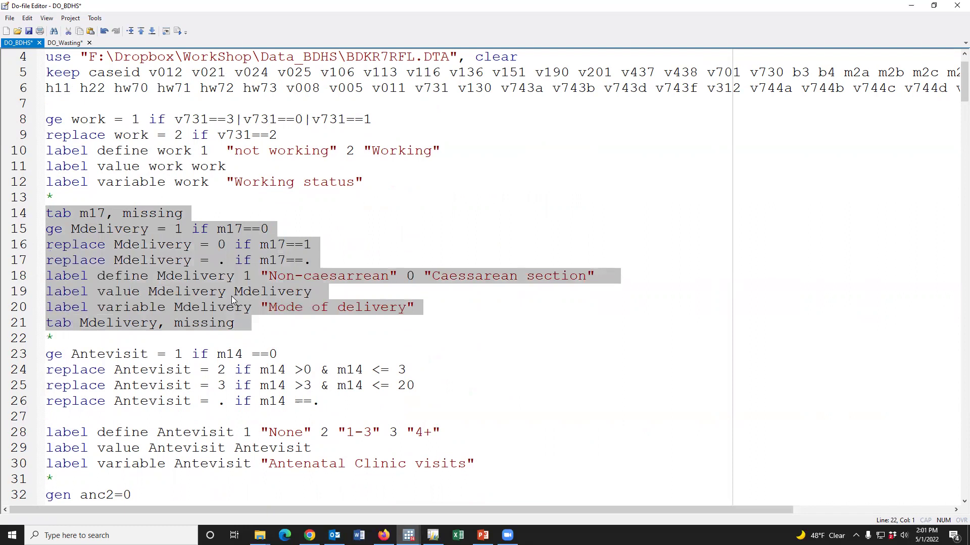
scroll(231, 296, "down", 2)
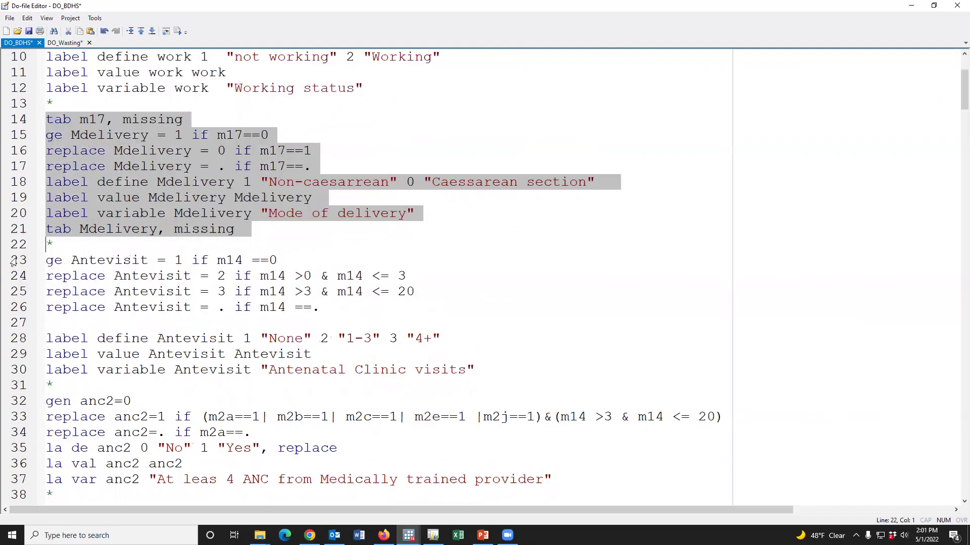
left_click_drag(14, 260, 22, 313)
scroll(65, 336, "down", 3)
left_click(52, 182)
key("BackSpace")
left_click_drag(18, 244, 18, 324)
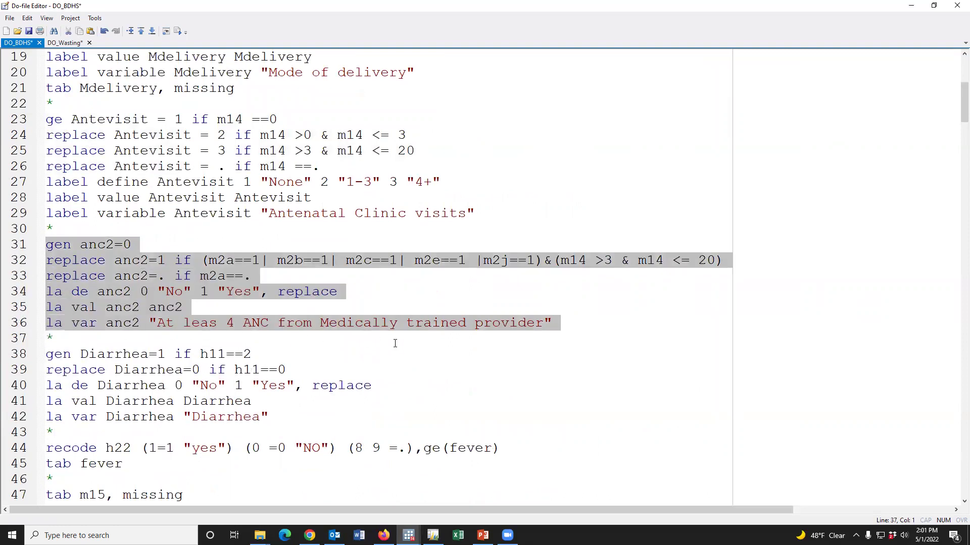
scroll(365, 350, "down", 3)
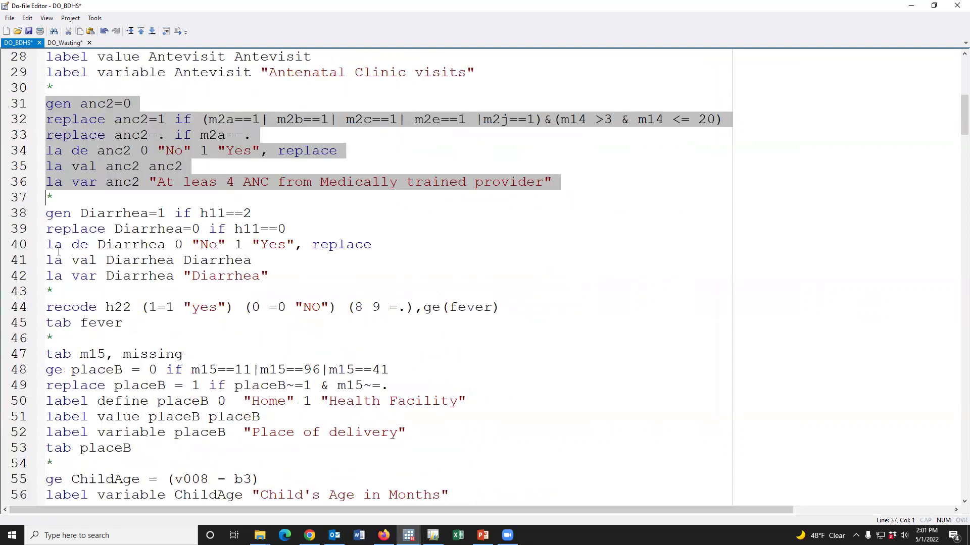
left_click_drag(15, 217, 19, 281)
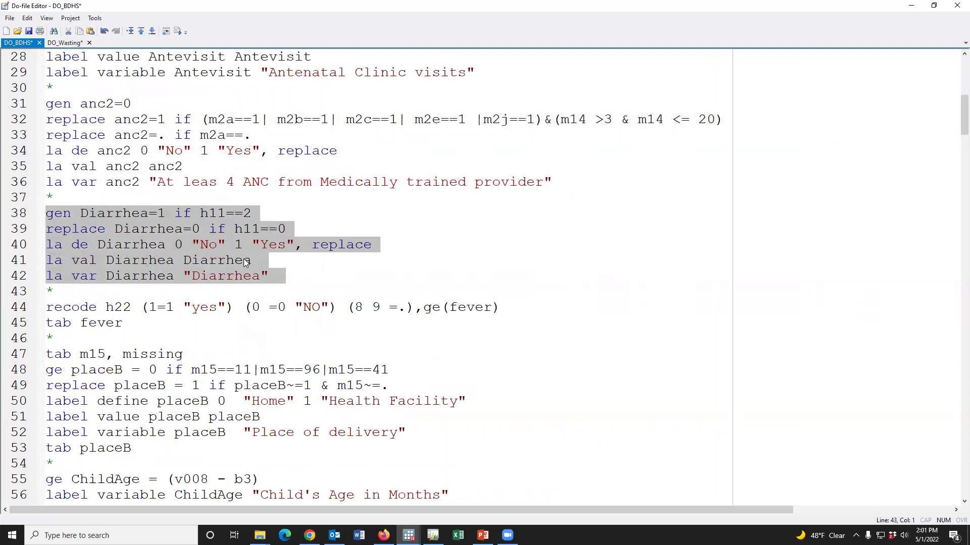
scroll(233, 298, "down", 2)
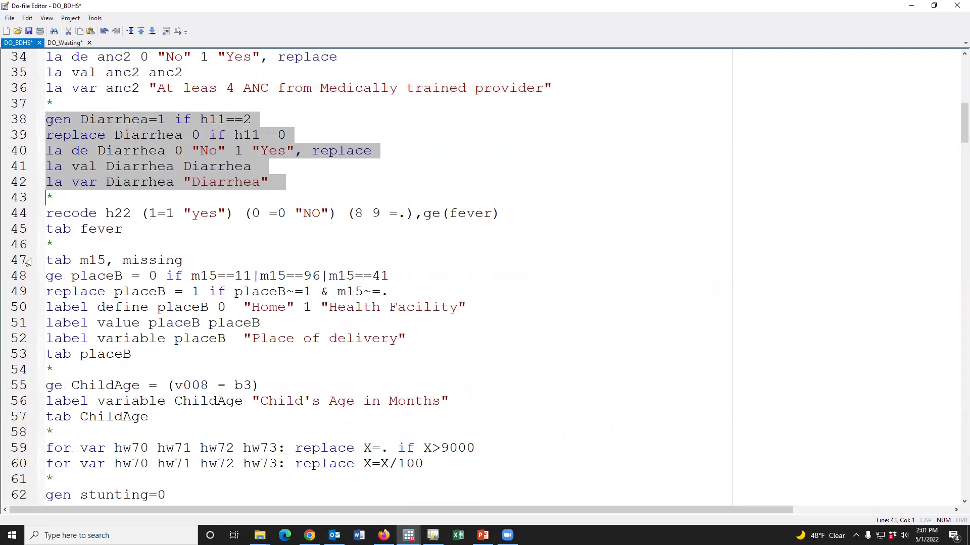
- Duplicate line 49 and edit the copy to 'replace placeB = . if m15==.'
left_click_drag(23, 261, 178, 356)
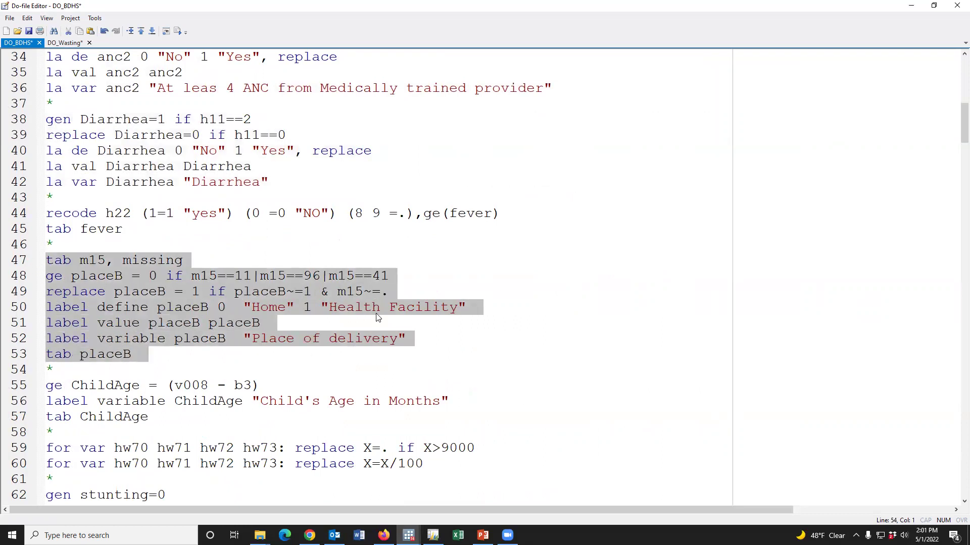
left_click(396, 294)
key("Return")
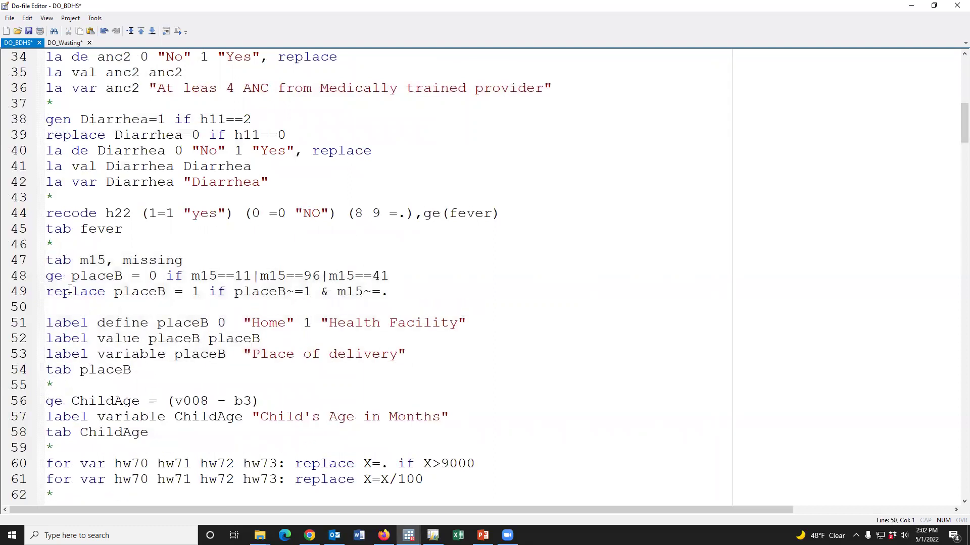
left_click(16, 293)
key("ctrl+c")
left_click(48, 308)
key("ctrl+v")
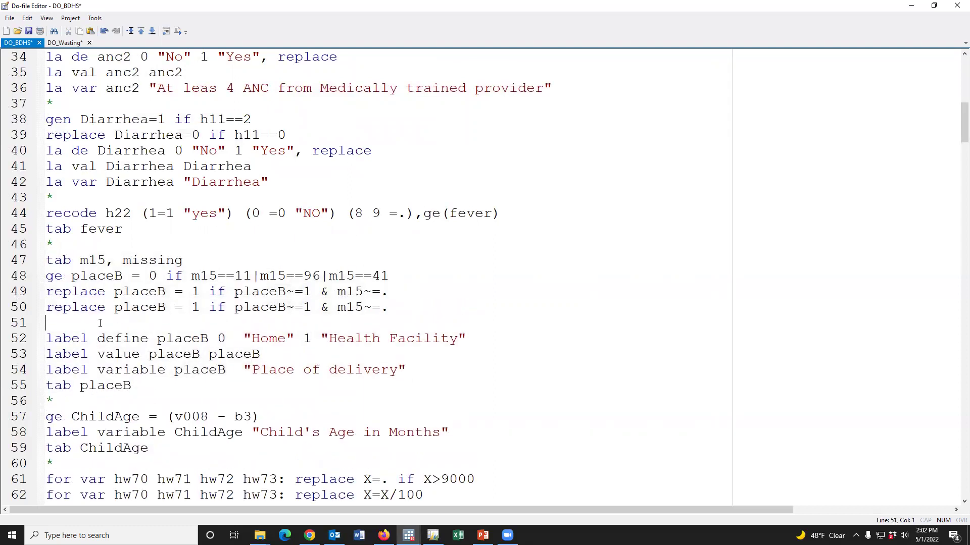
left_click(197, 313)
key("BackSpace")
type(".")
left_click_drag(235, 309, 338, 309)
key("BackSpace")
left_click_drag(260, 309, 328, 316)
type("==")
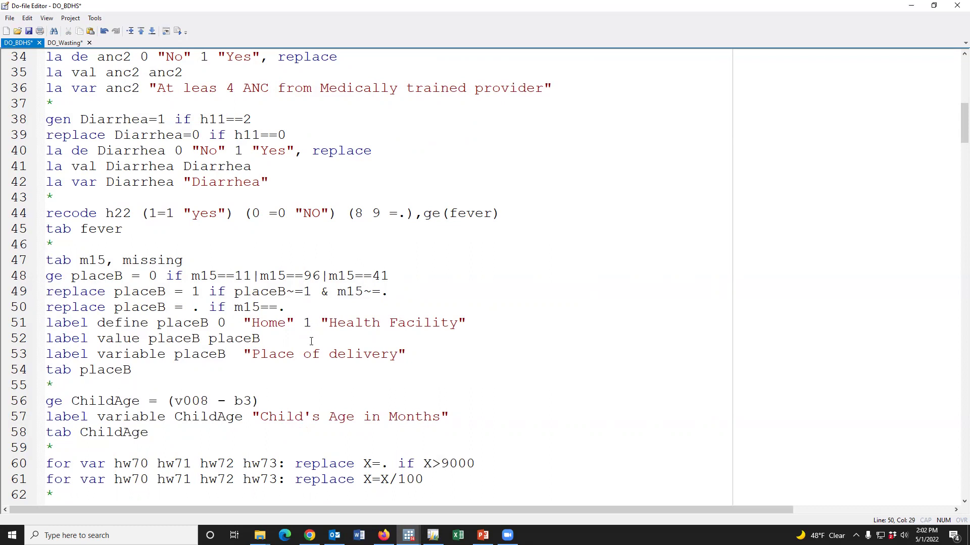
scroll(311, 341, "down", 3)
- Copy the gen swt=v005/1000000 and Sampling weight label lines, then go to line 21 of DO_Wasting
left_click_drag(25, 261, 15, 292)
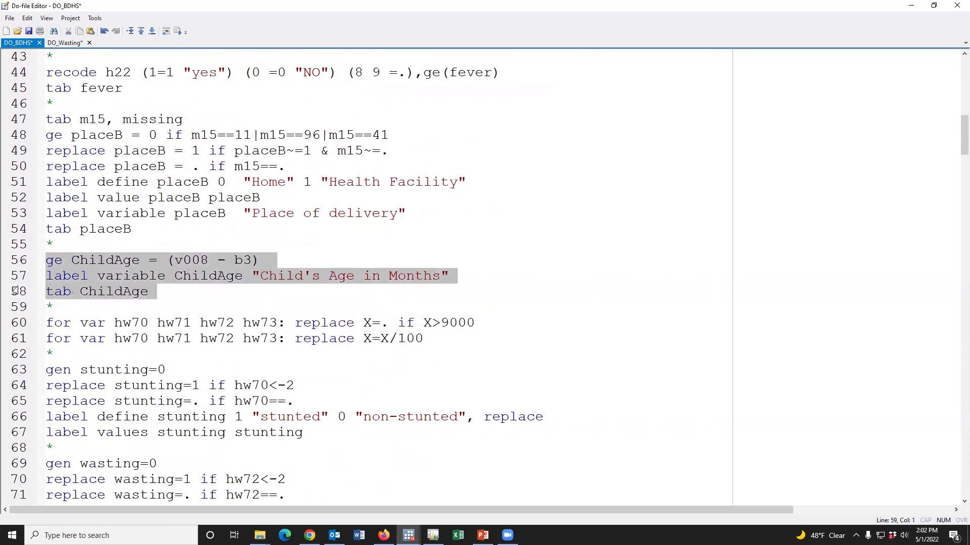
scroll(160, 339, "down", 9)
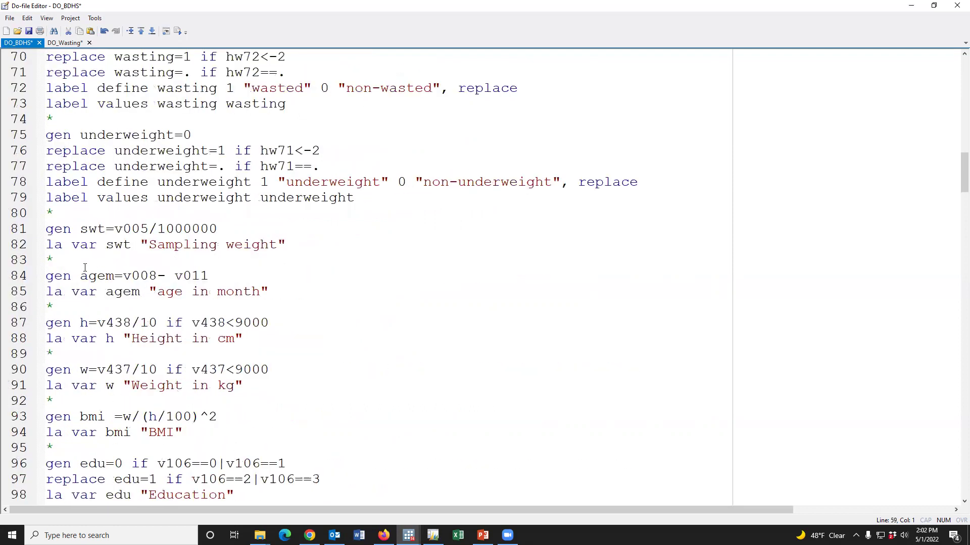
left_click(15, 234)
left_click_drag(17, 237, 15, 246)
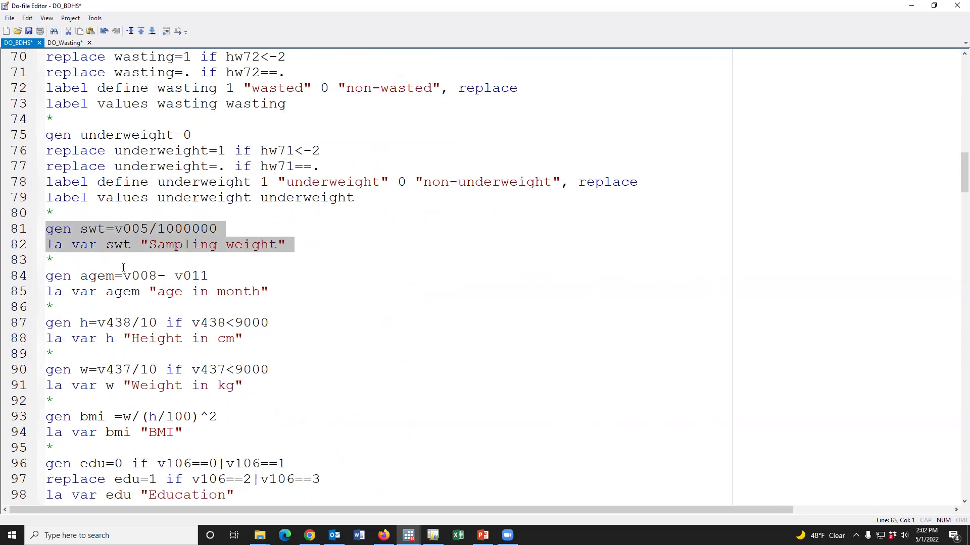
left_click(65, 43)
left_click(81, 359)
- Paste the sampling weight lines into DO_Wasting at line 22
key("Return")
key("Return")
key("Up")
key("ctrl+v")
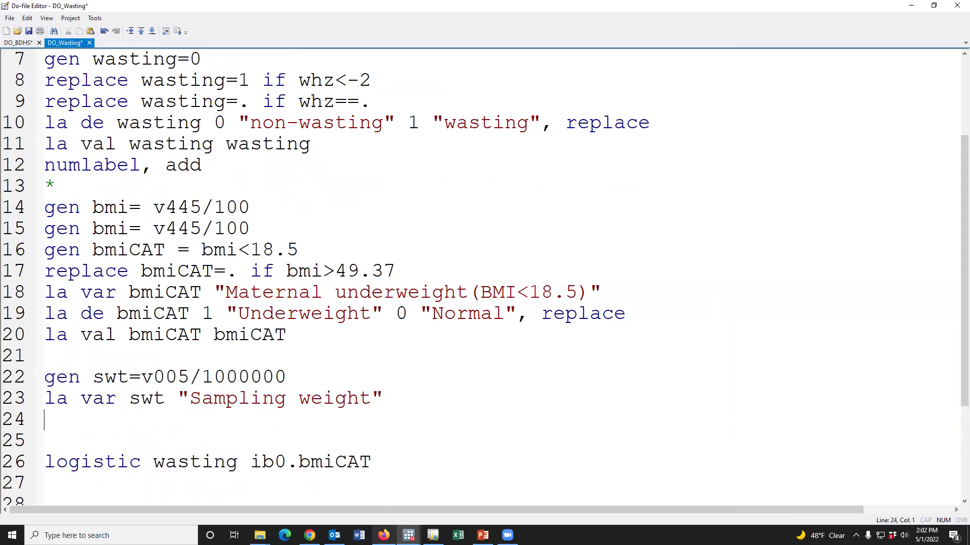
- In the main Stata window, widen the variables and results panes to inspect v005 and confidence intervals
left_click(406, 536)
left_click(288, 488)
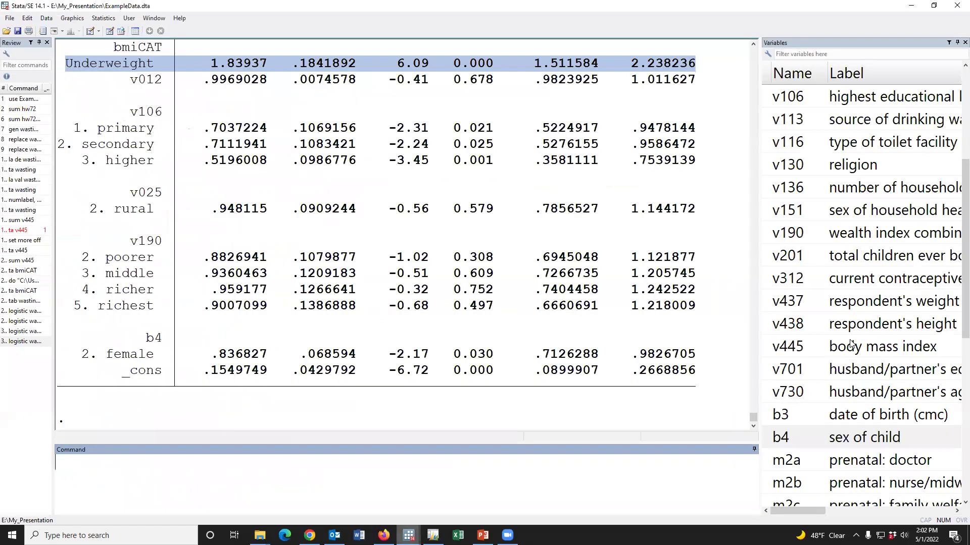
scroll(845, 258, "up", 3)
left_click_drag(758, 137, 547, 124)
left_click(697, 121)
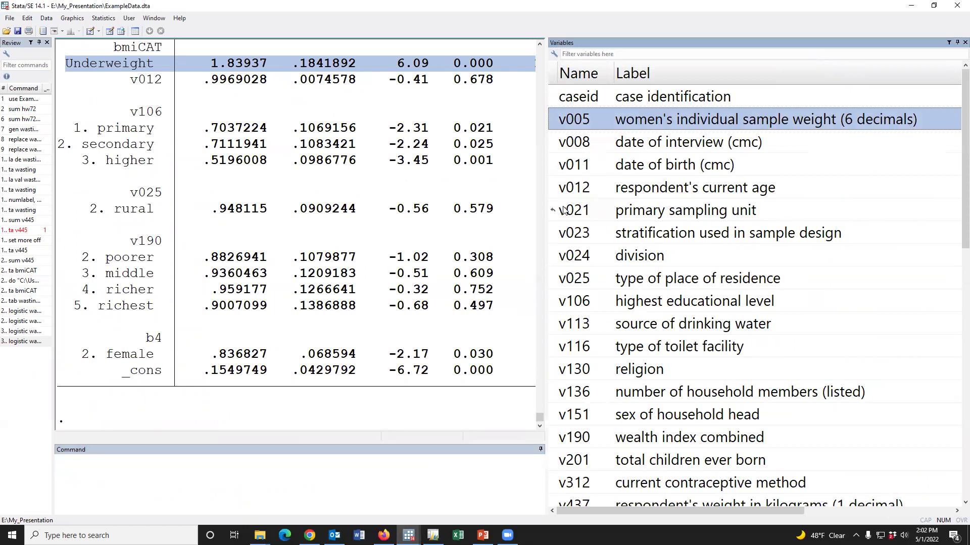
left_click(528, 205)
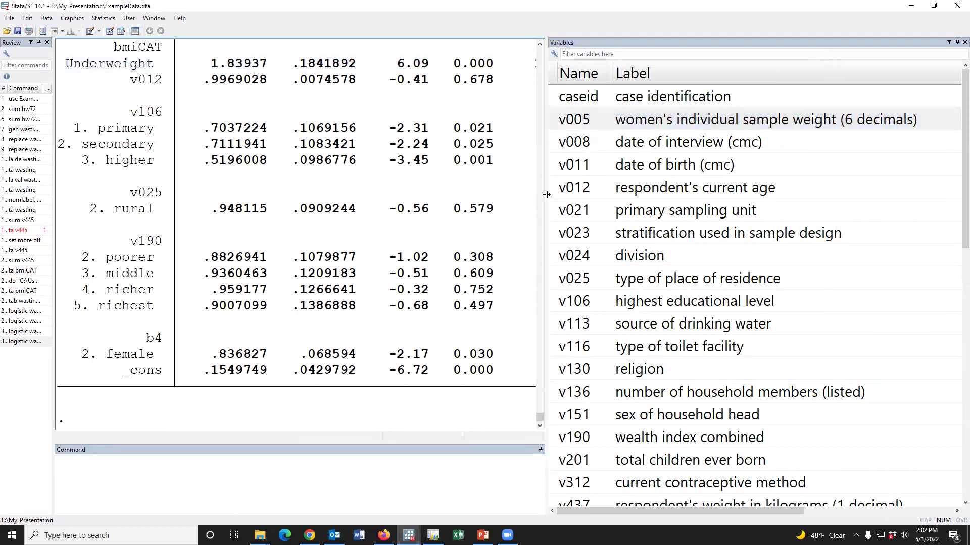
left_click_drag(546, 195, 830, 196)
- Review DO_Wasting's 1000000 divisor, sampling weight lines 22–23 and logistic line 26
mouse_move(409, 534)
left_click(399, 485)
left_click_drag(295, 375, 202, 377)
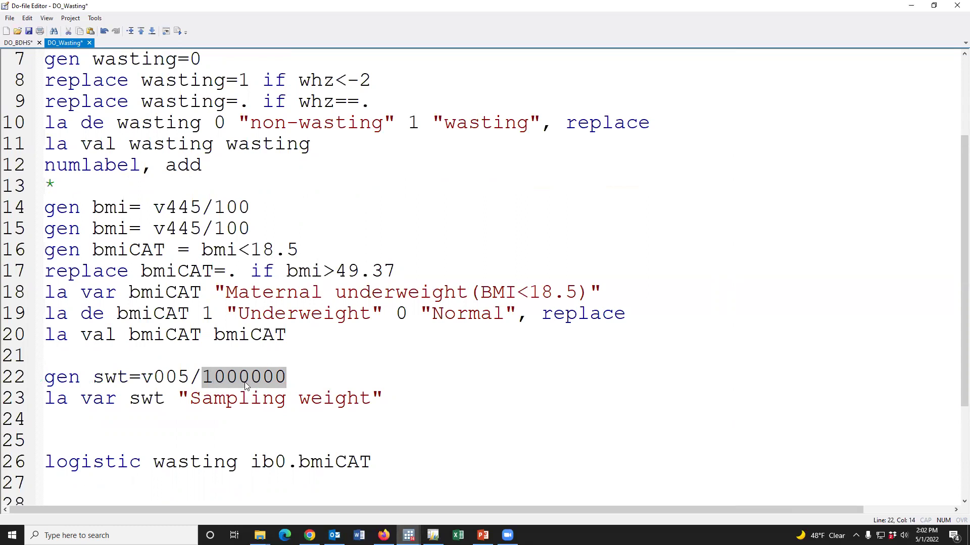
left_click(296, 424)
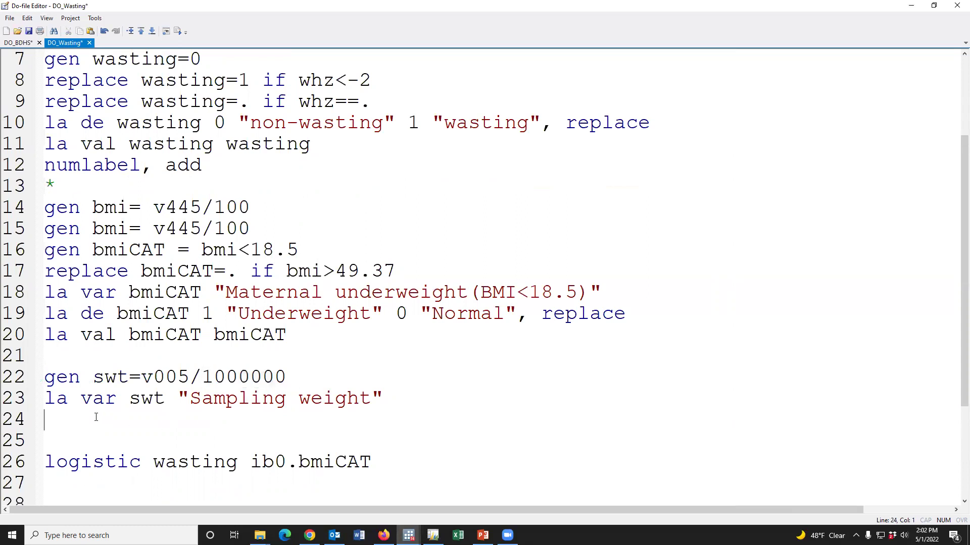
left_click_drag(14, 377, 19, 398)
key("ctrl+c")
scroll(208, 443, "down", 3)
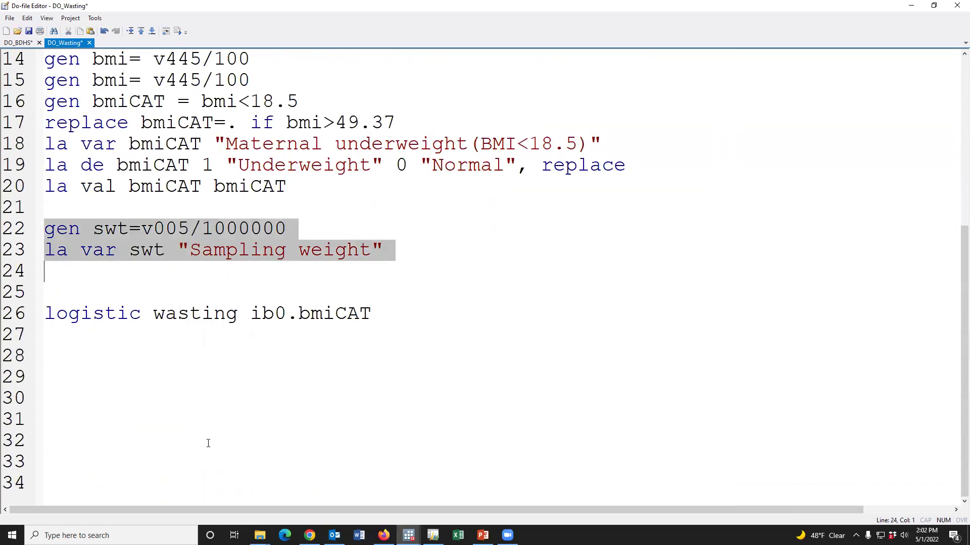
left_click(16, 316)
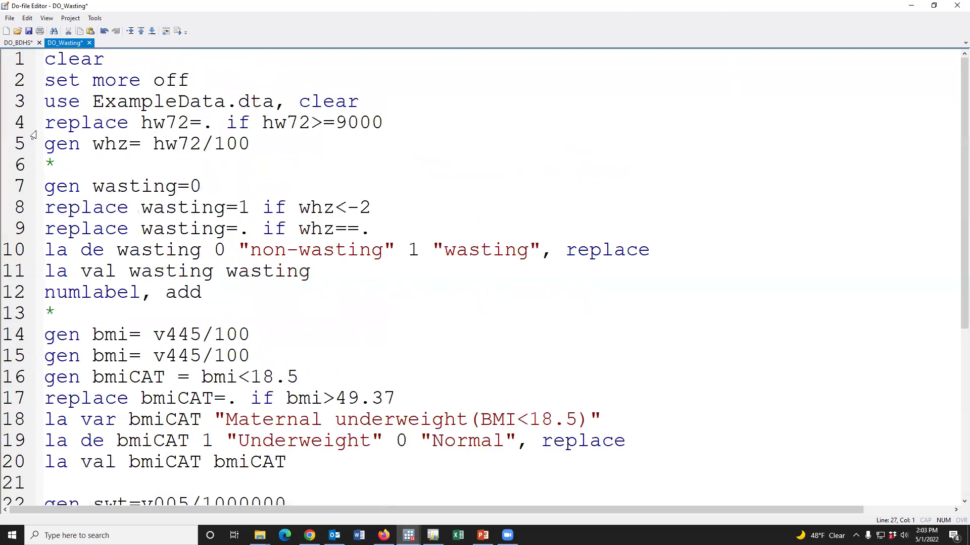
- Save the DO_BDHS do-file and scroll through its code
left_click(17, 43)
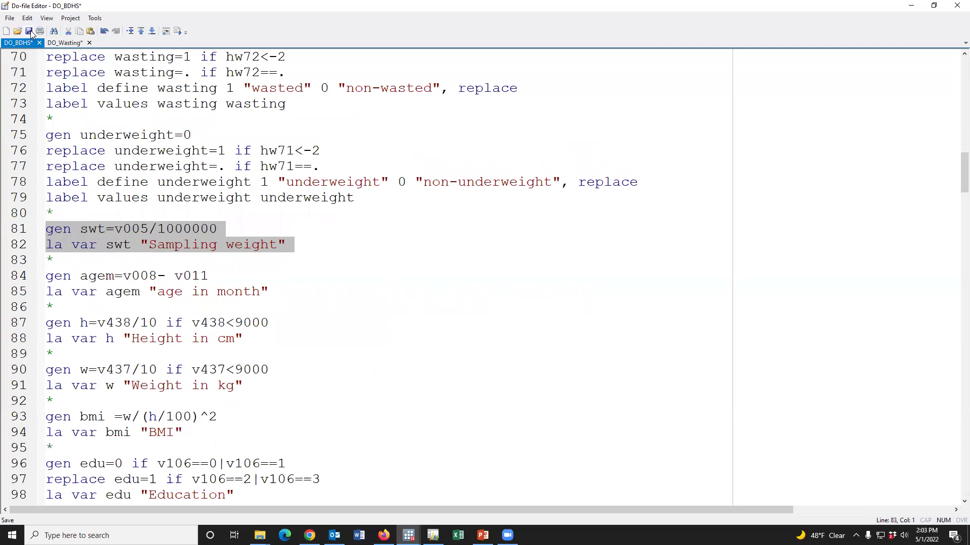
left_click(29, 30)
left_click(340, 323)
scroll(329, 379, "up", 12)
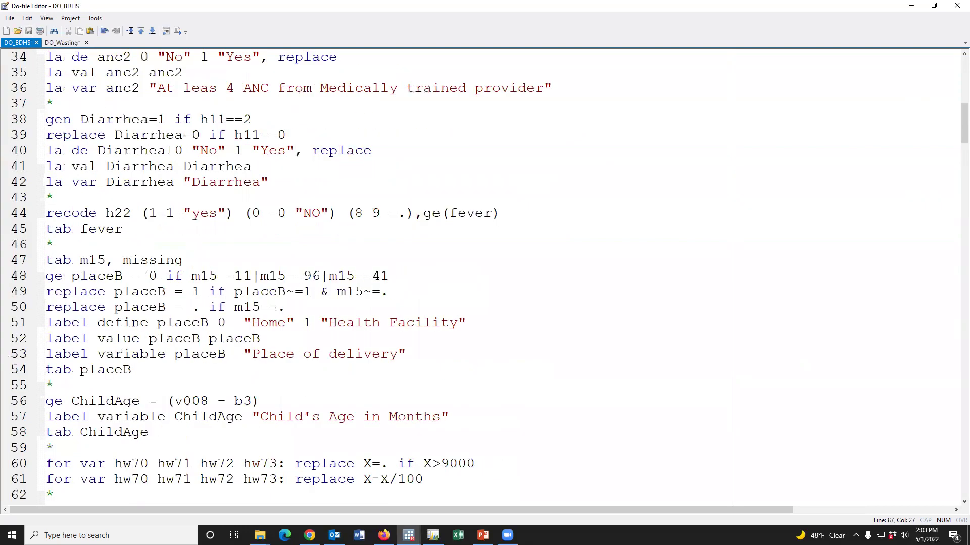
scroll(171, 199, "up", 10)
scroll(180, 270, "down", 20)
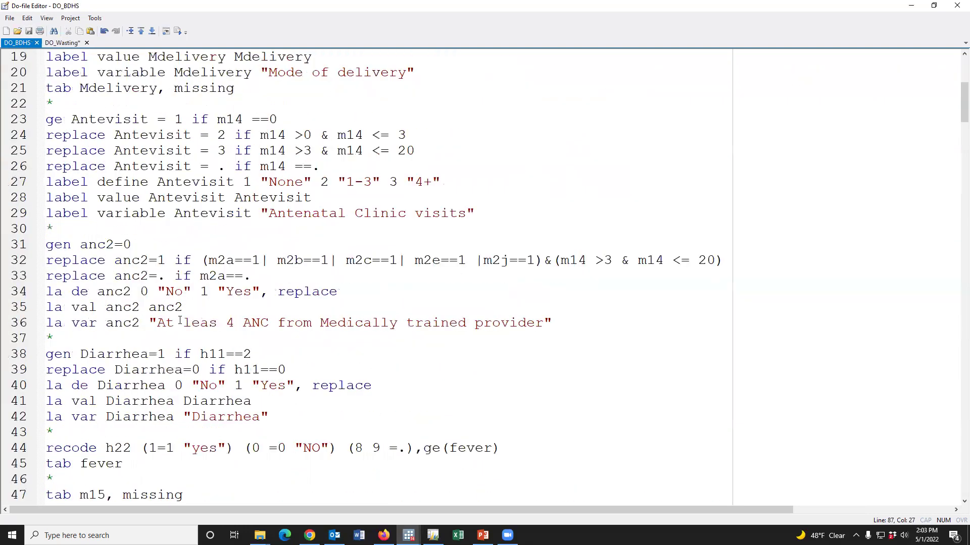
scroll(202, 335, "up", 18)
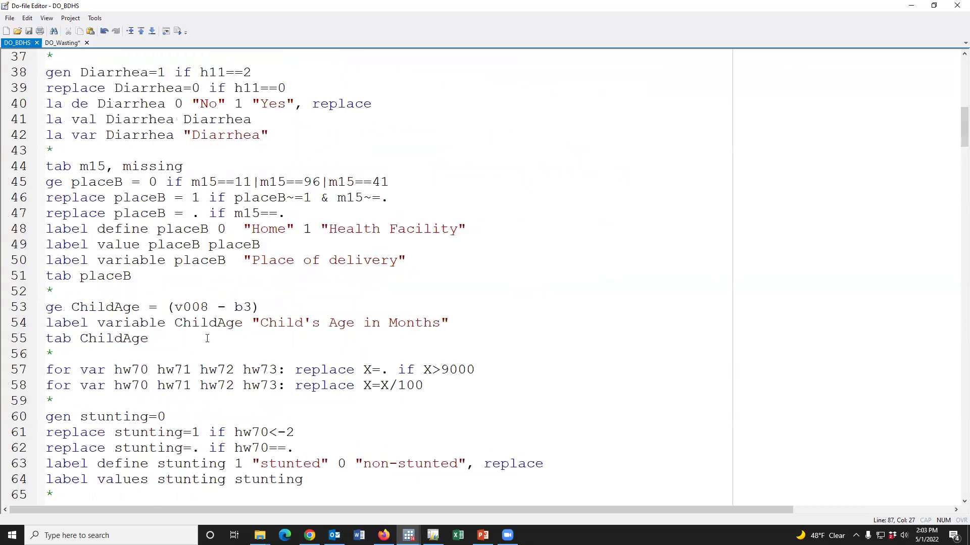
scroll(158, 269, "down", 3)
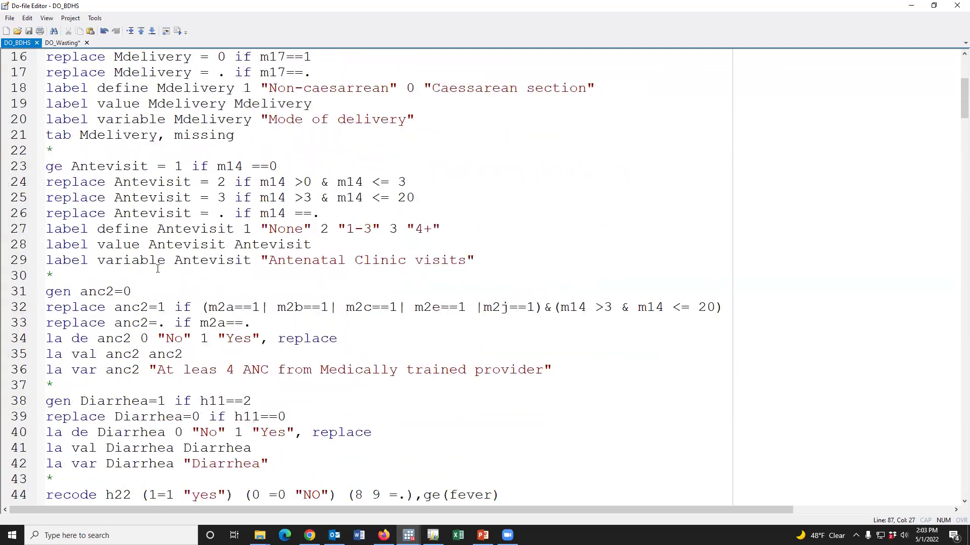
scroll(158, 269, "down", 2)
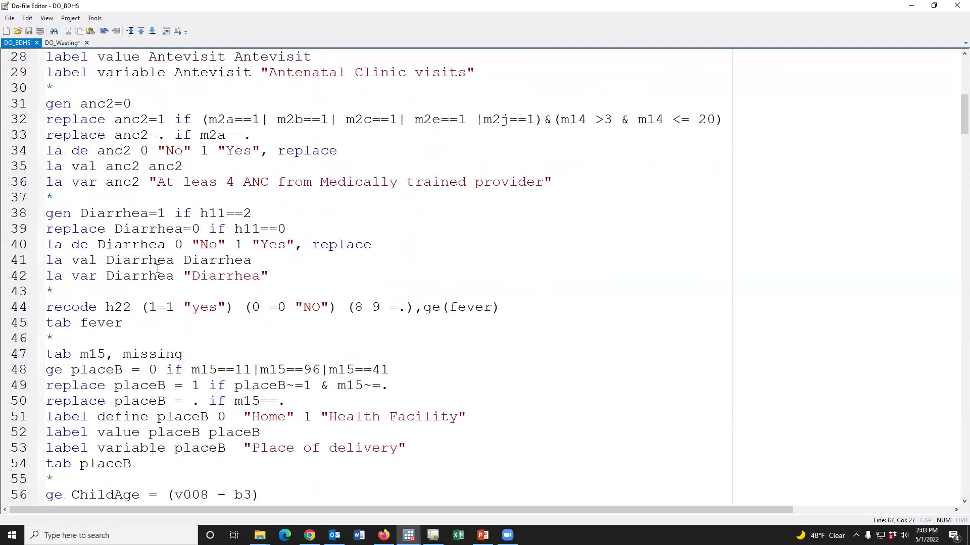
scroll(157, 269, "down", 4)
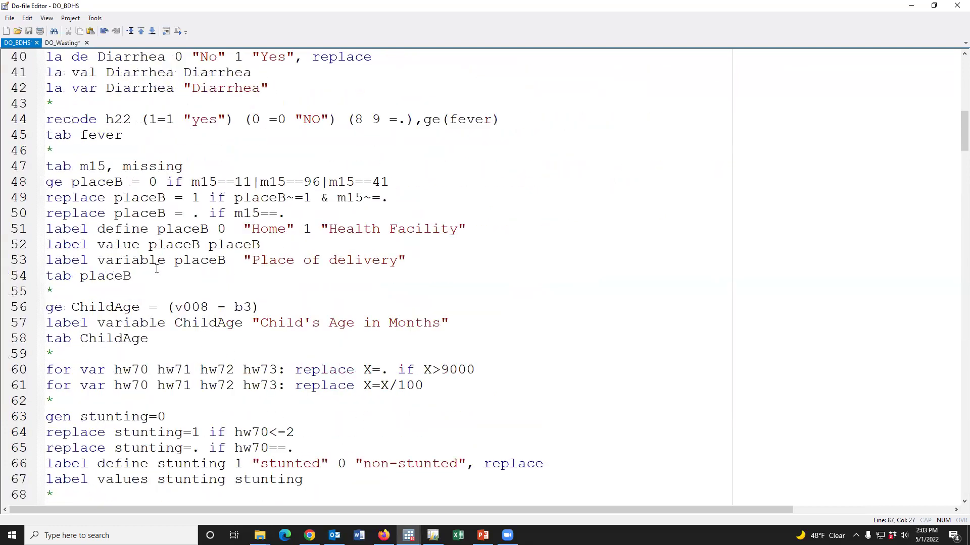
scroll(156, 270, "down", 6)
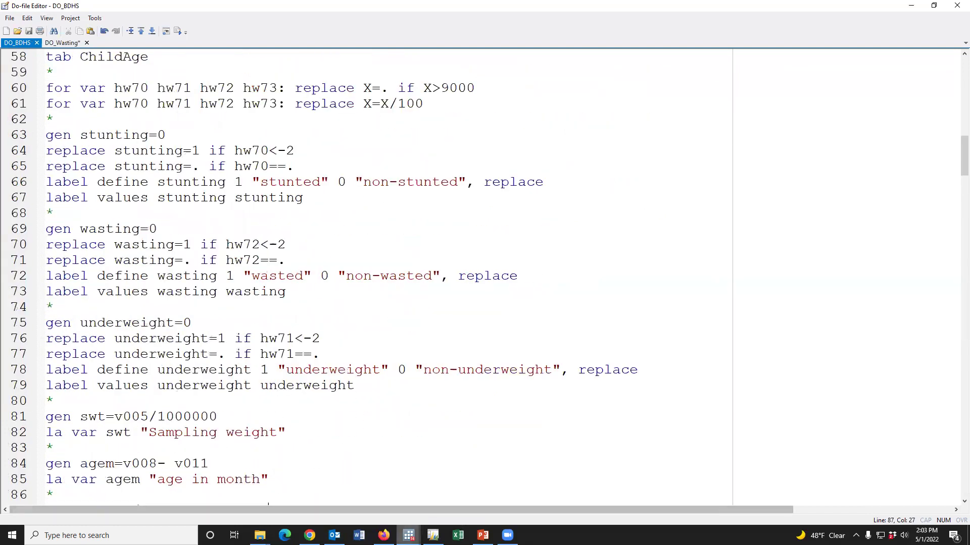
- Rerun the earlier logistic regression from the Review history
mouse_move(408, 535)
left_click(282, 485)
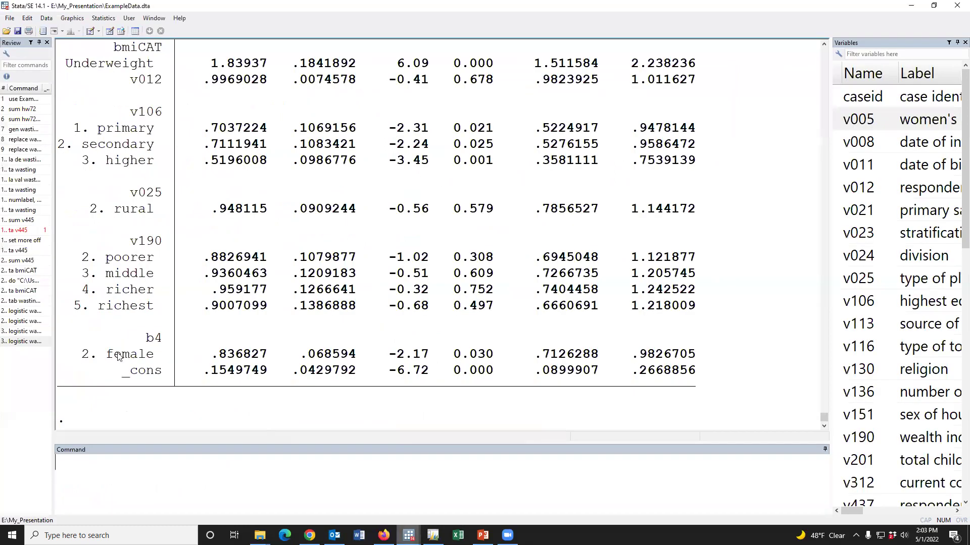
left_click(25, 341)
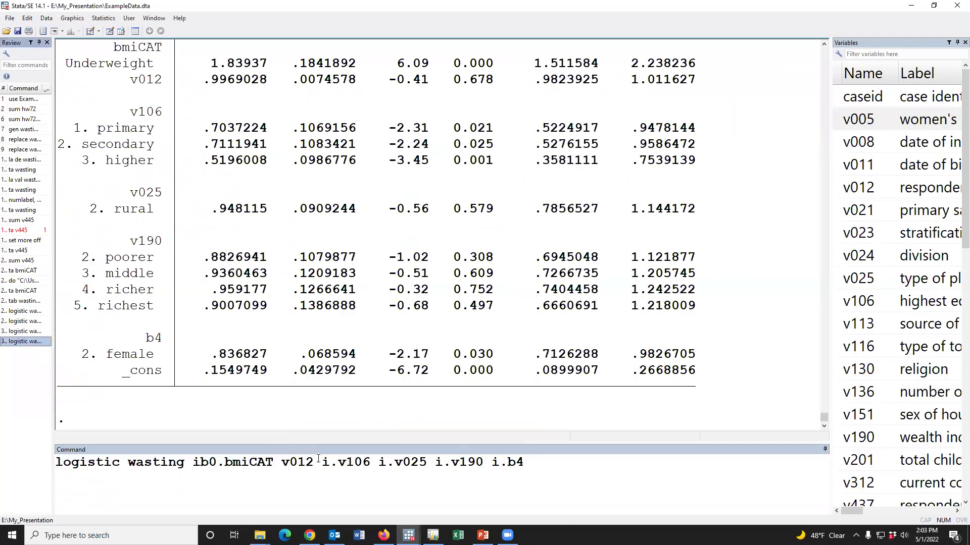
key("Return")
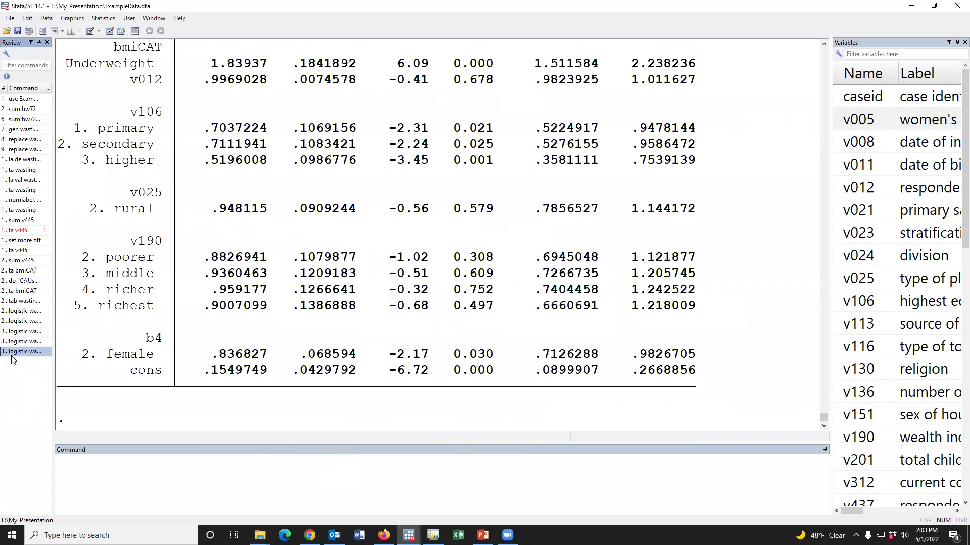
- Append [aweight==] to the logistic command and run it, then paste the swt generation and label lines
key("Page_Up")
left_click(535, 465)
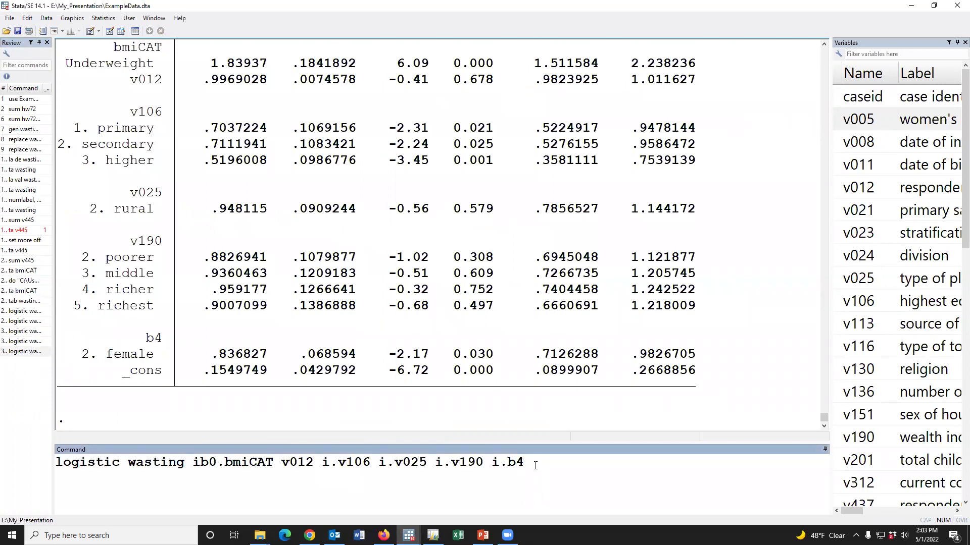
type("[]")
type("aw")
type("eo")
key("BackSpace")
type("ight==")
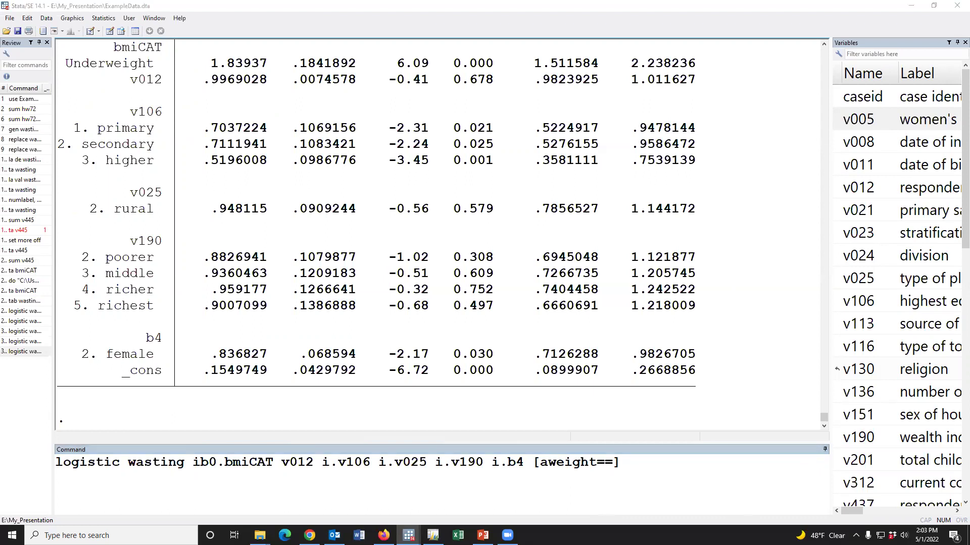
left_click(644, 473)
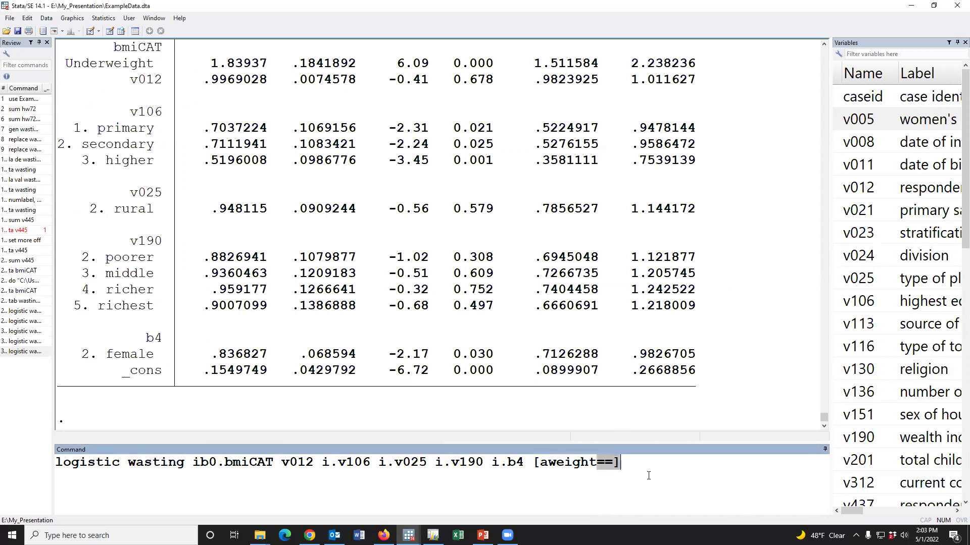
key("Return")
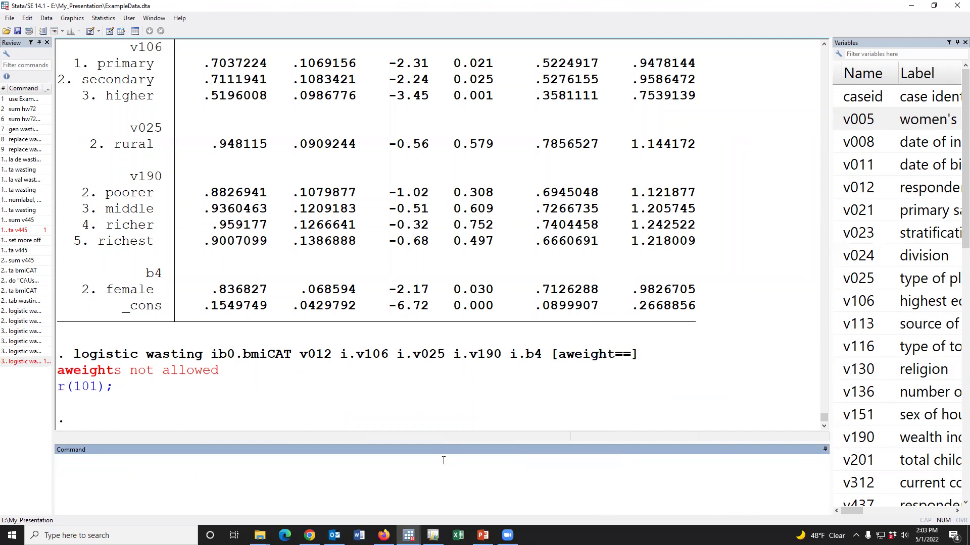
key("ctrl+v")
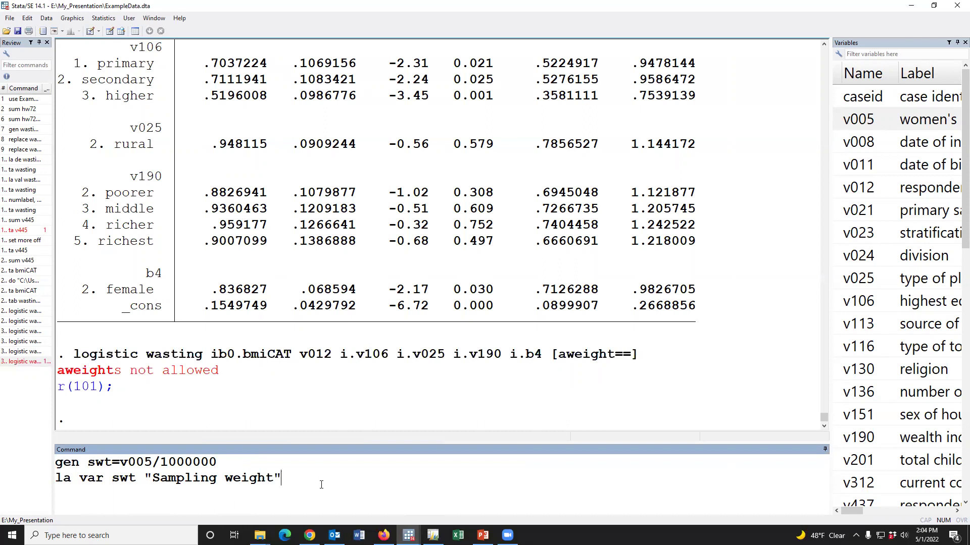
- Create swt labelled 'Sampling weight' and rerun the aweight logistic command
key("Return")
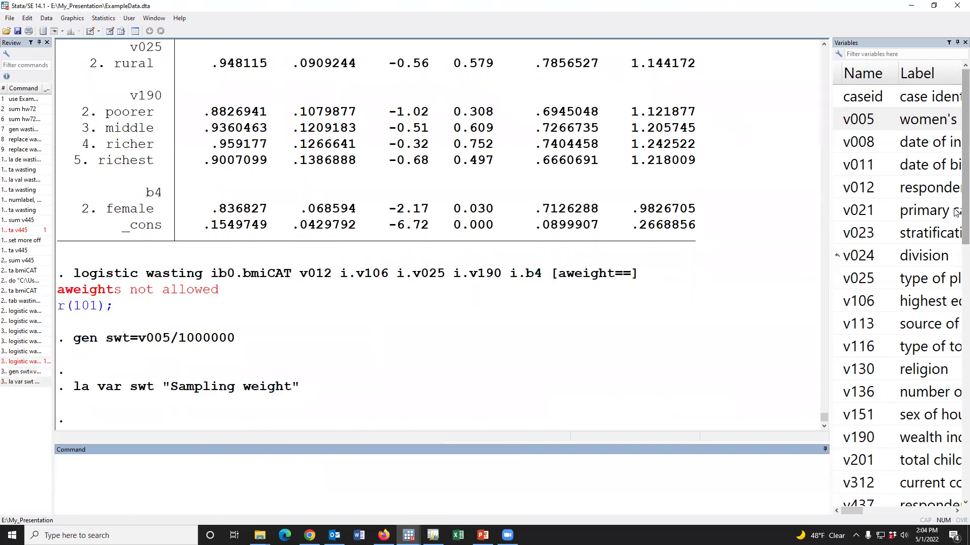
scroll(956, 212, "down", 12)
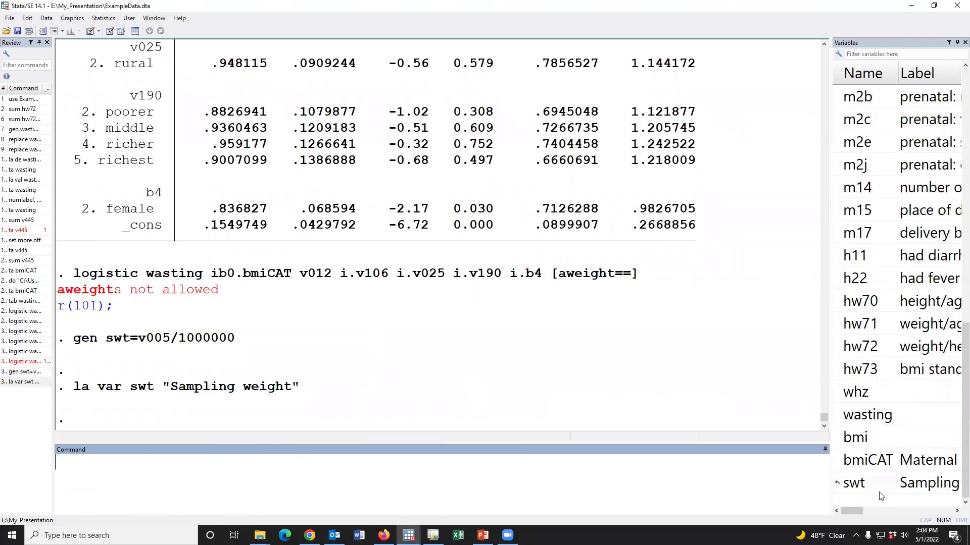
left_click(43, 361)
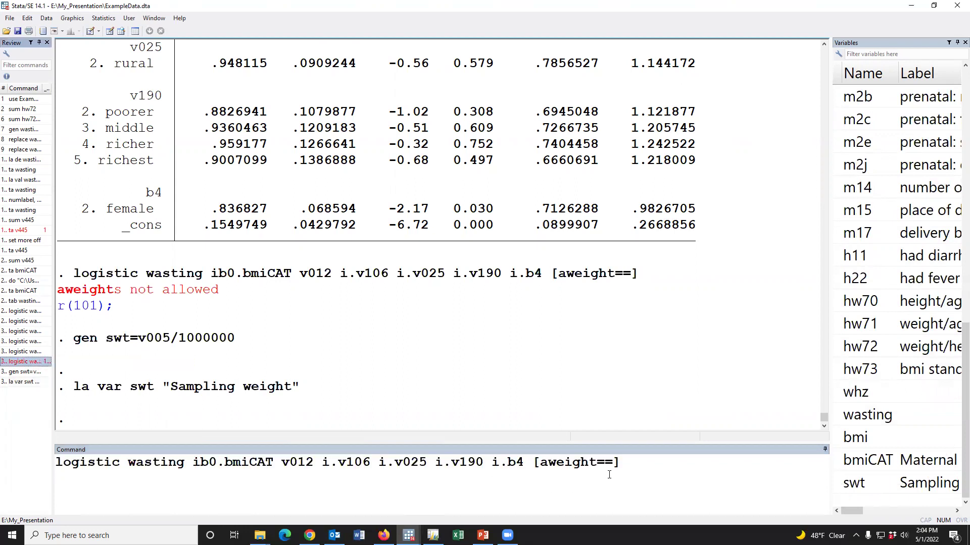
left_click(637, 470)
key("Return")
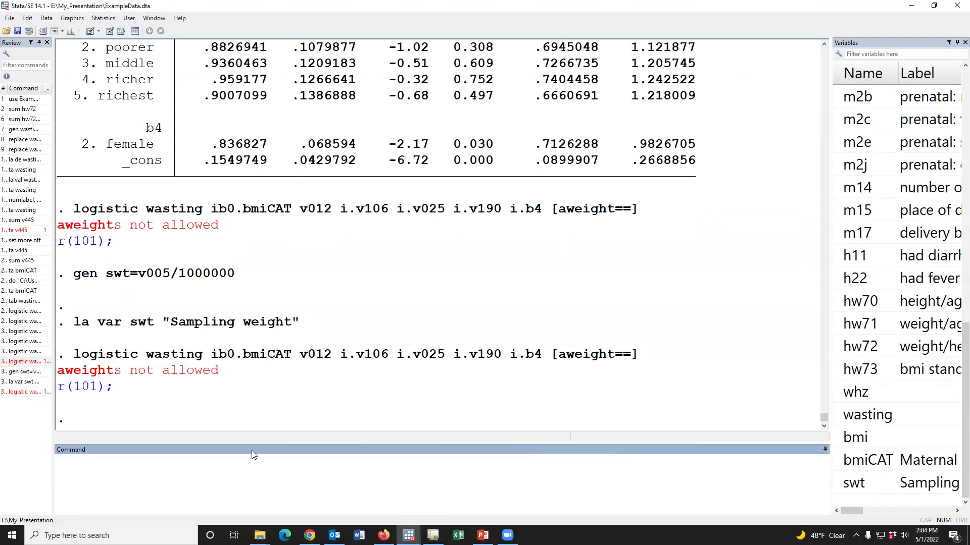
- Change aweight to pweight in the logistic command and run it again
key("Page_Up")
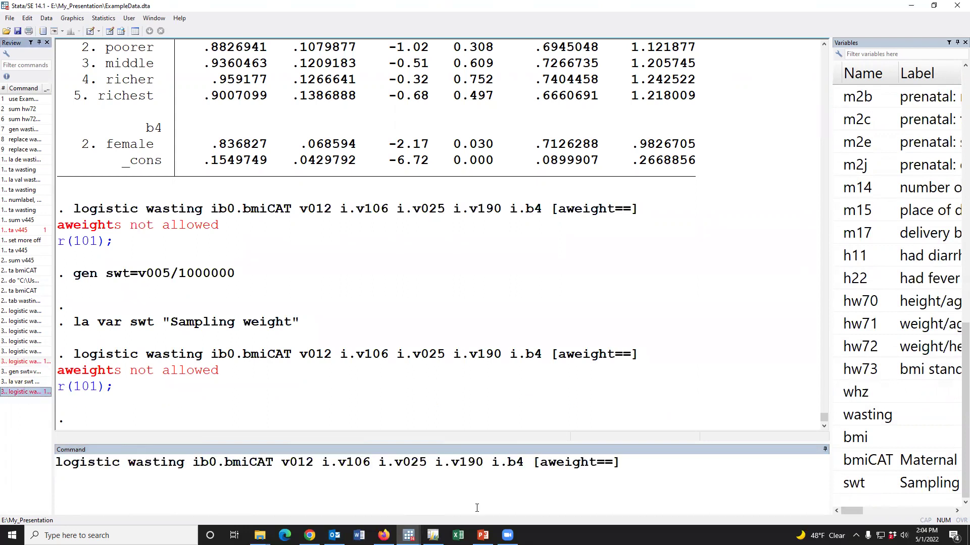
left_click(547, 464)
key("BackSpace")
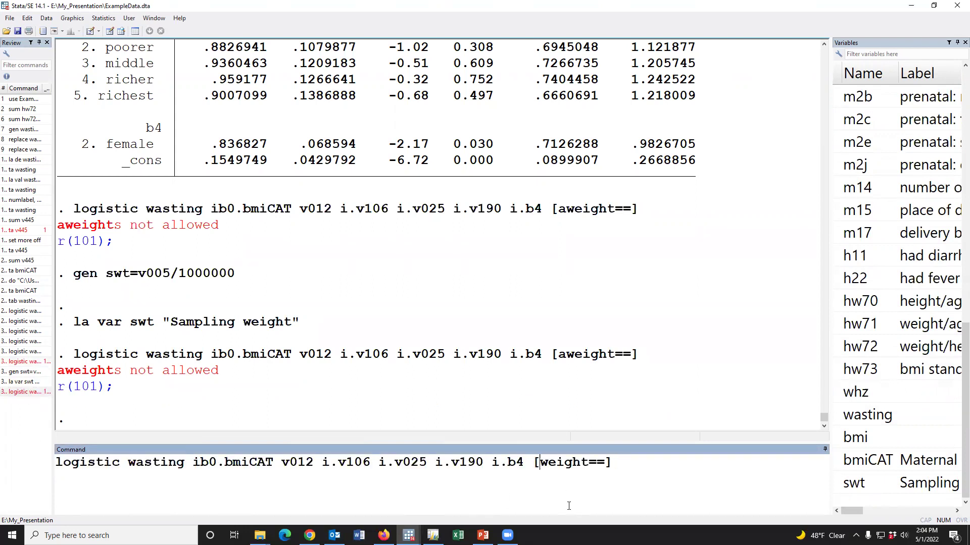
type("p")
key("Return")
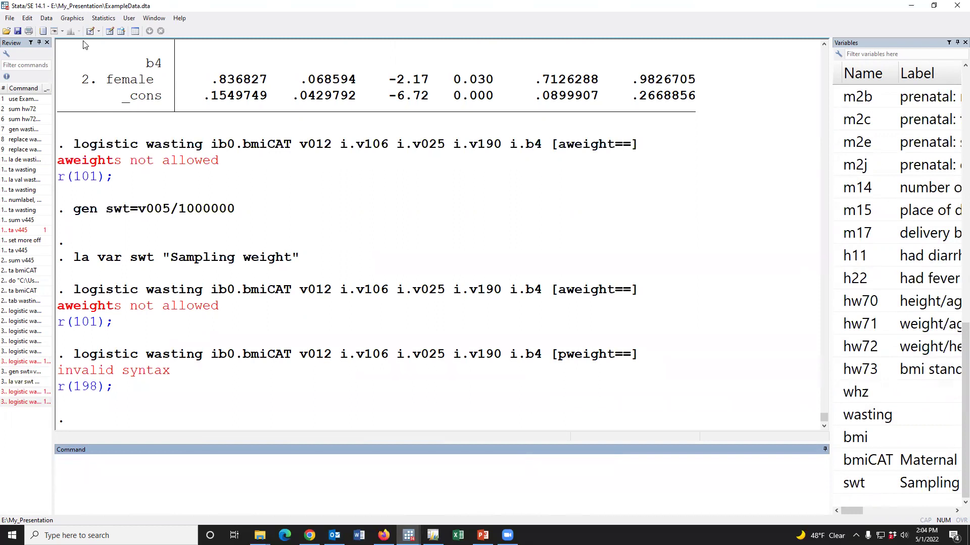
- Open the Logistic regression (coefficients) dialog and set swt as the sampling weight
left_click(103, 18)
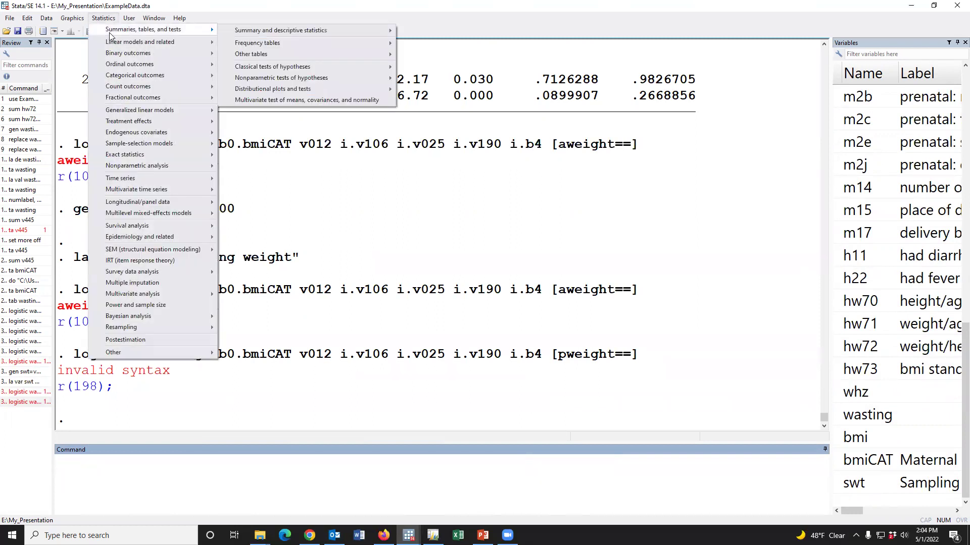
mouse_move(123, 56)
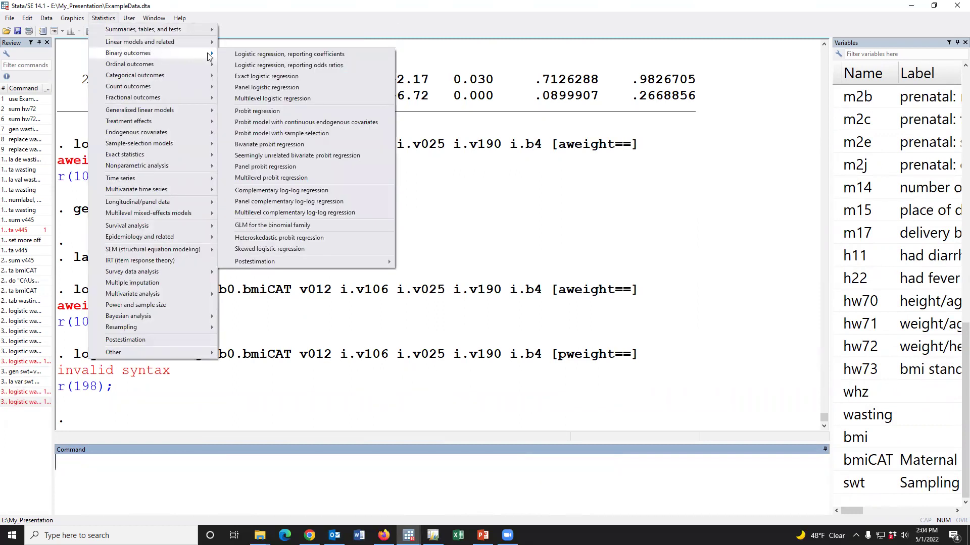
left_click(254, 56)
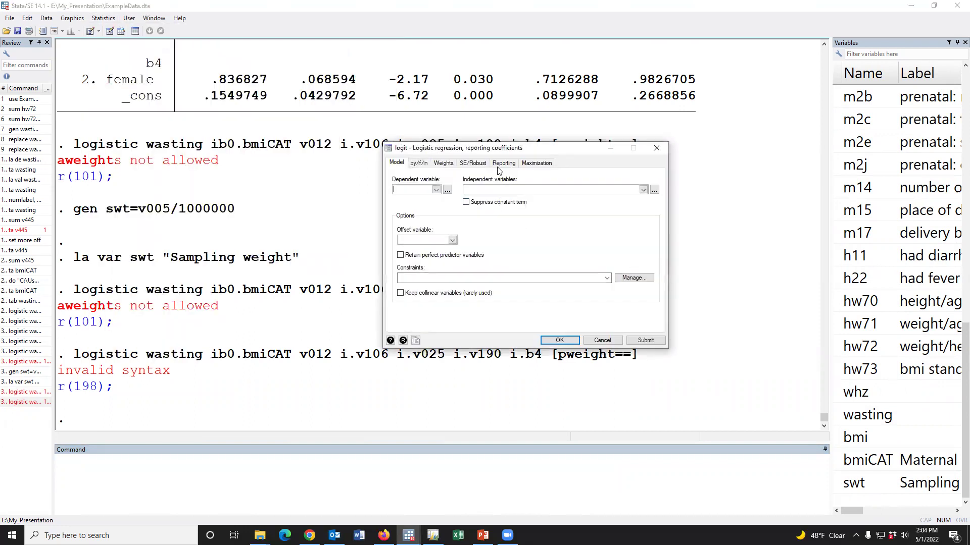
left_click(445, 164)
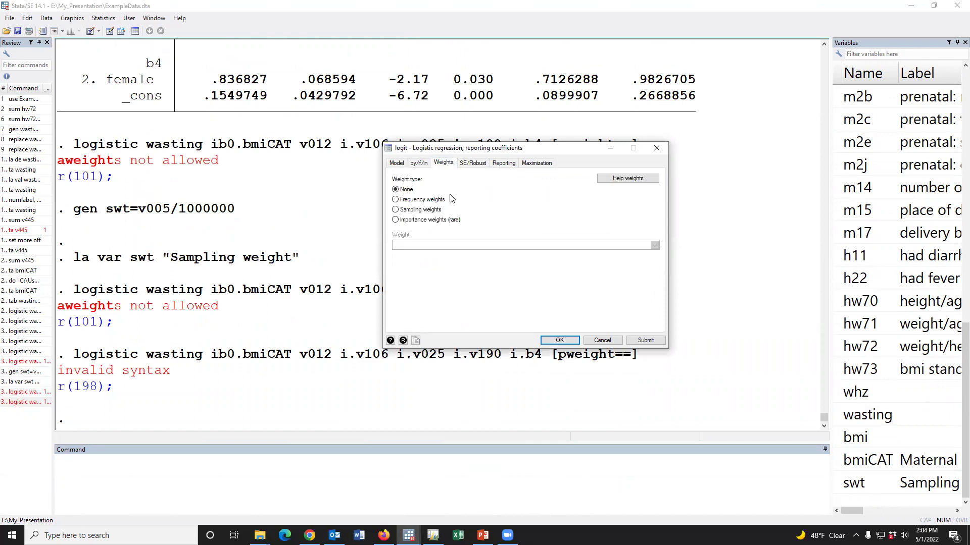
left_click(424, 210)
left_click(654, 245)
scroll(655, 267, "down", 10)
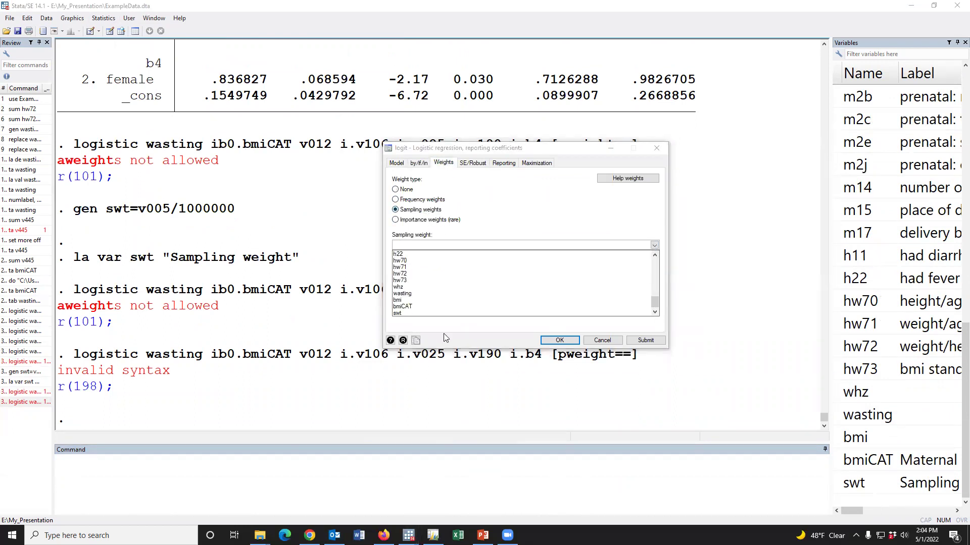
left_click(399, 313)
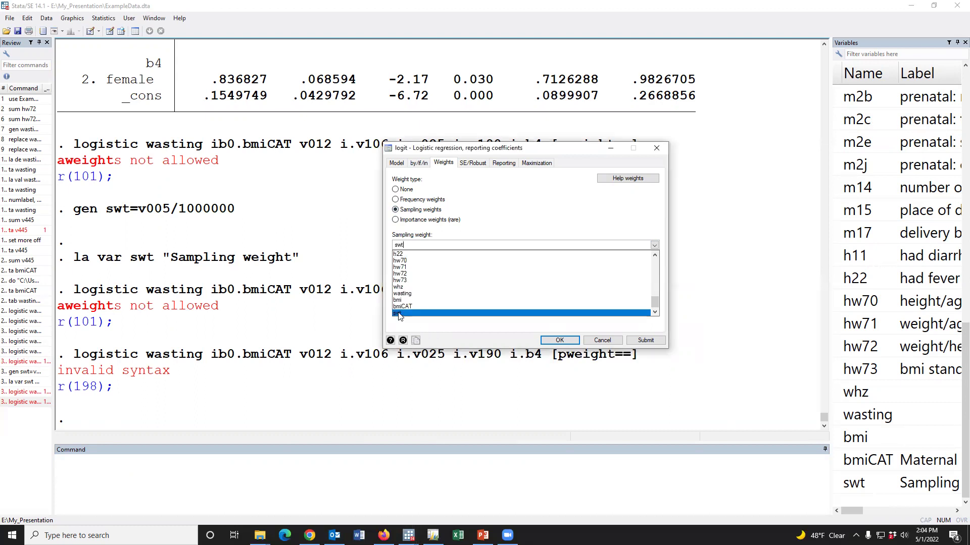
left_click(555, 340)
left_click(556, 341)
left_click(589, 260)
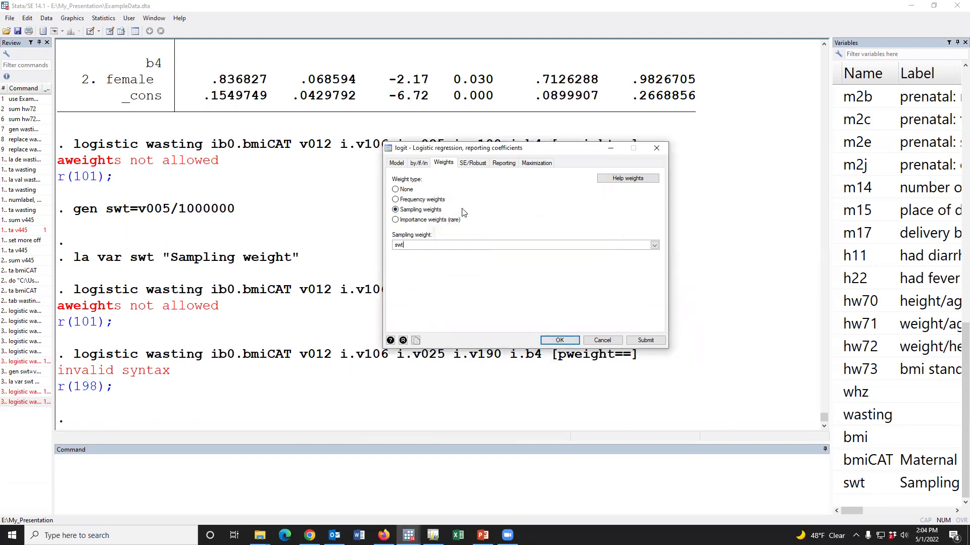
- Choose bmiCAT as the dependent variable on the Model tab
left_click(401, 163)
left_click(436, 190)
scroll(420, 227, "down", 3)
left_click(409, 251)
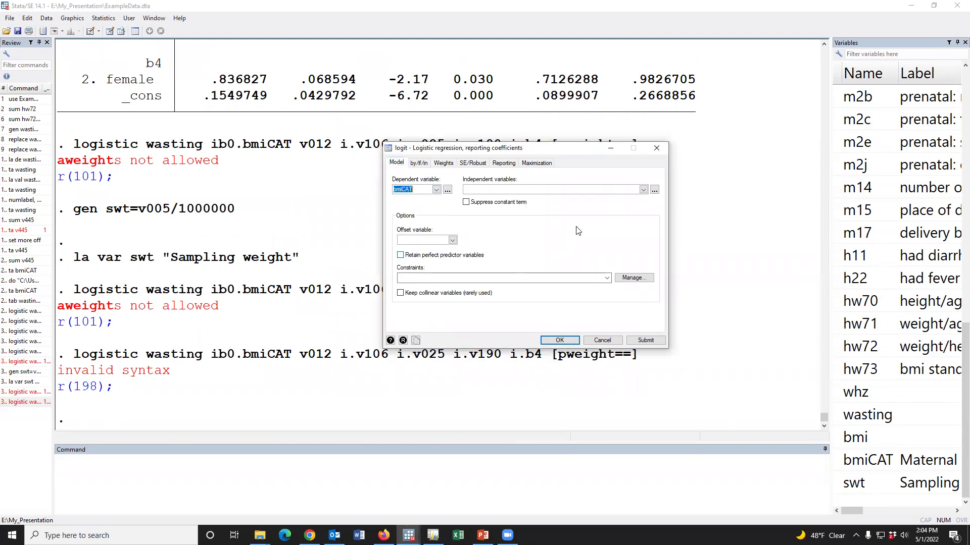
- Run the swt-weighted bmiCAT logit, then replace the full command's [pweight==] clause with the swt weight
left_click(560, 340)
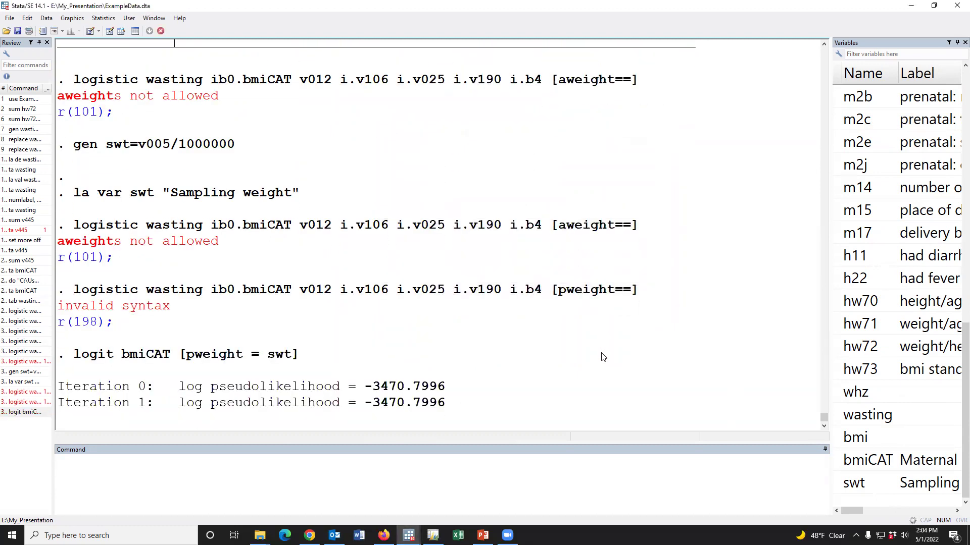
left_click(38, 412)
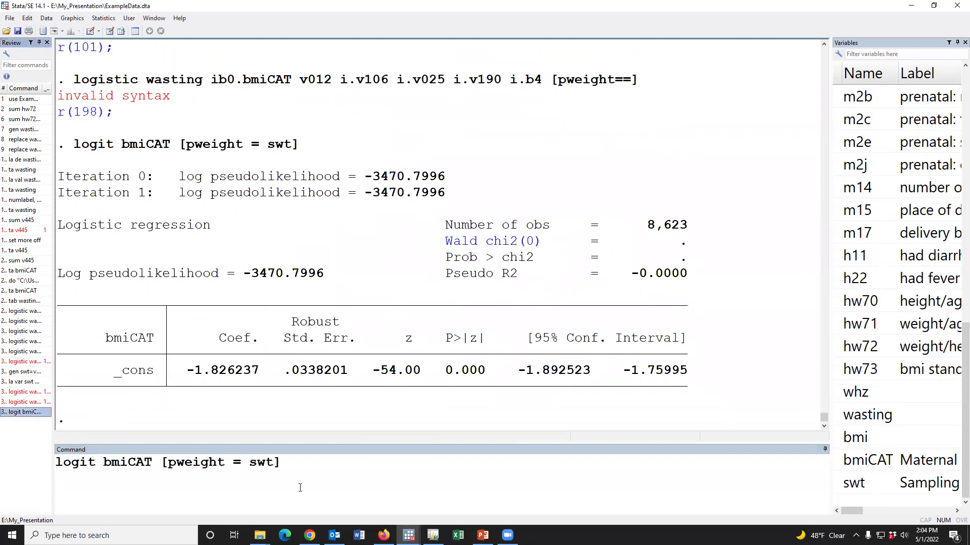
left_click_drag(162, 462, 289, 461)
key("ctrl+c")
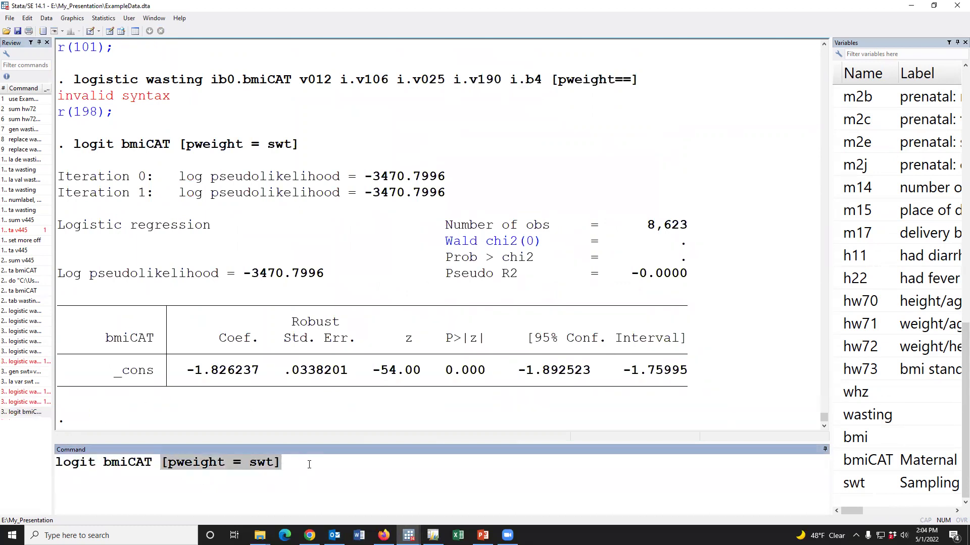
key("BackSpace")
left_click(25, 402)
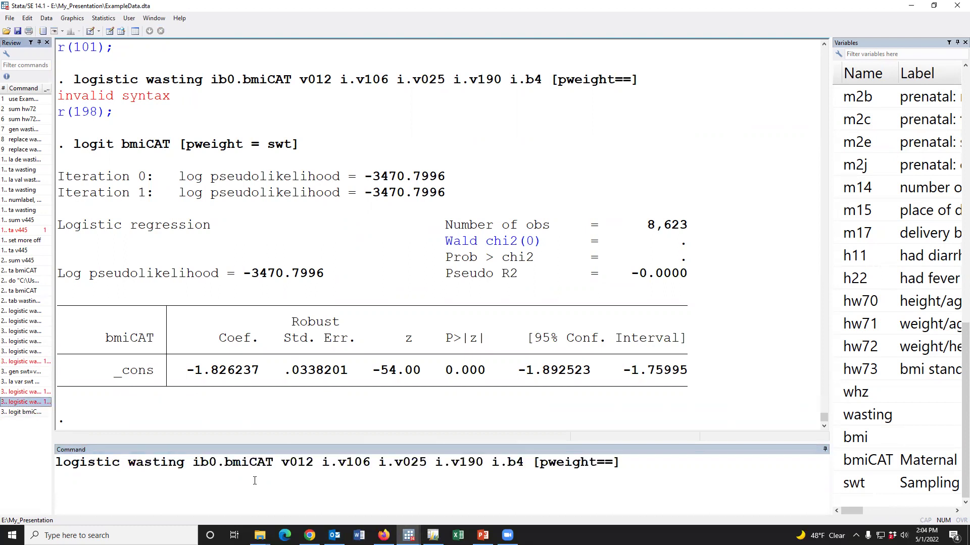
left_click_drag(531, 463, 647, 469)
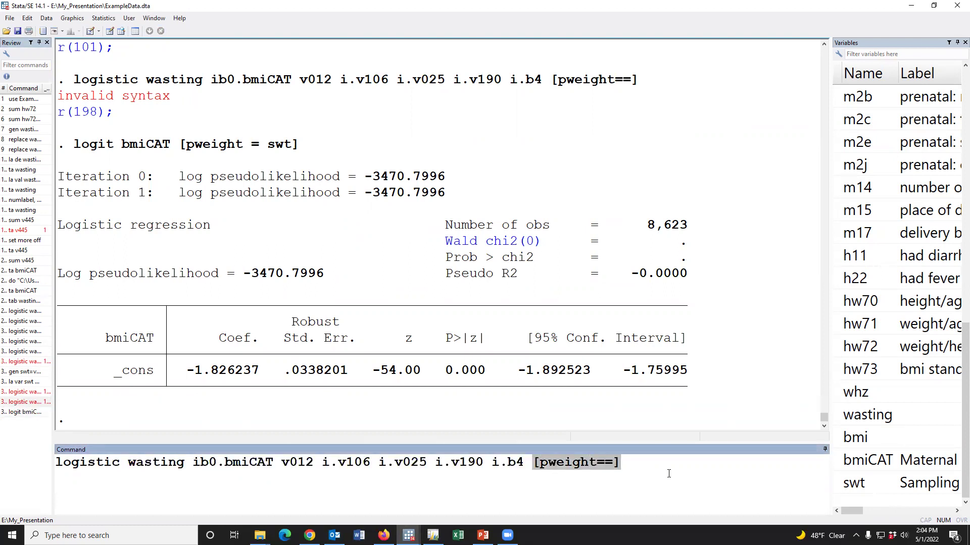
key("ctrl+v")
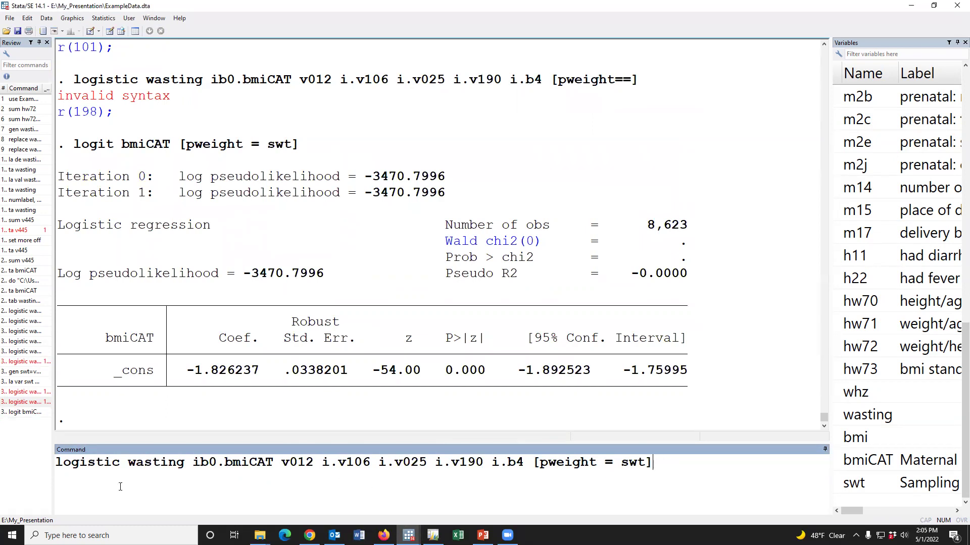
- Copy and run the weighted logistic command, giving an Underweight odds ratio of 1.827468
triple_click(57, 471)
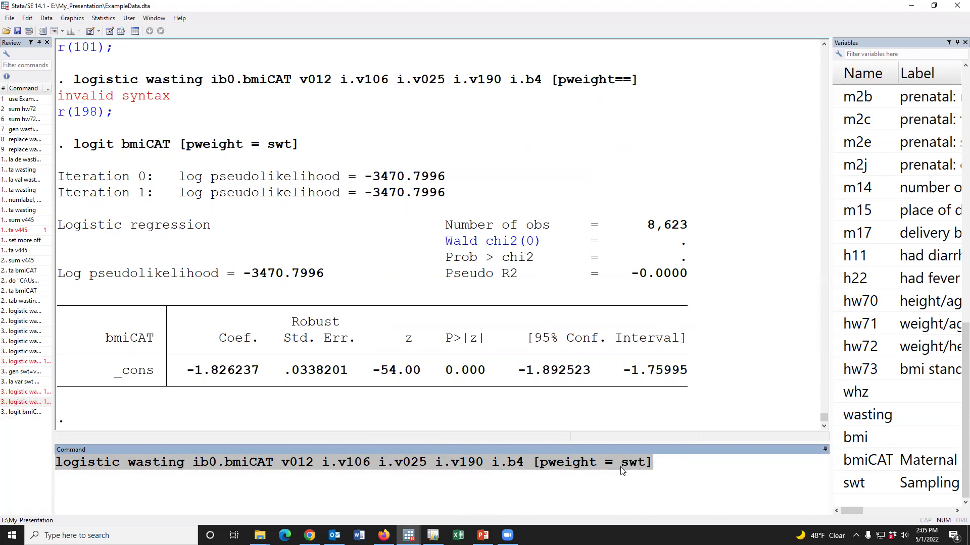
key("End")
key("shift+Home")
key("ctrl+c")
key("Return")
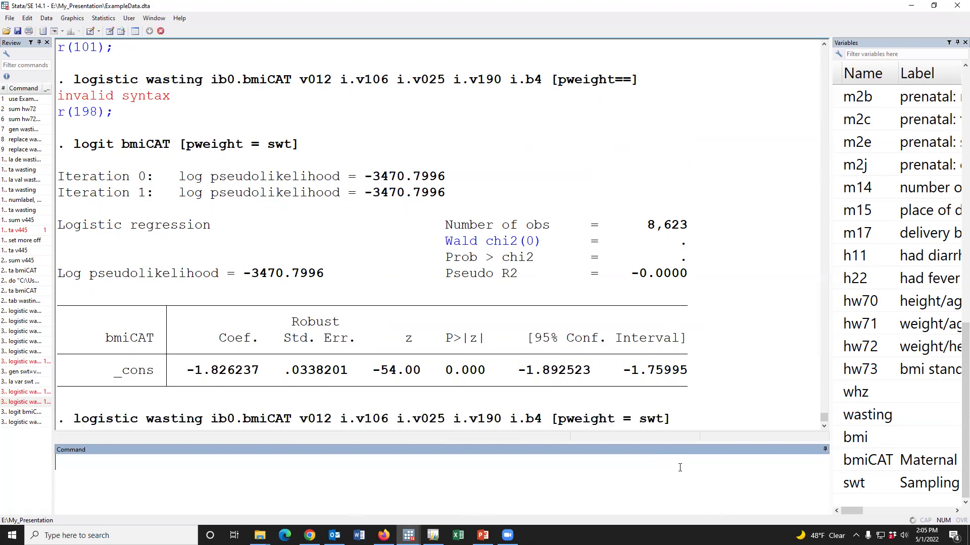
scroll(394, 260, "up", 3)
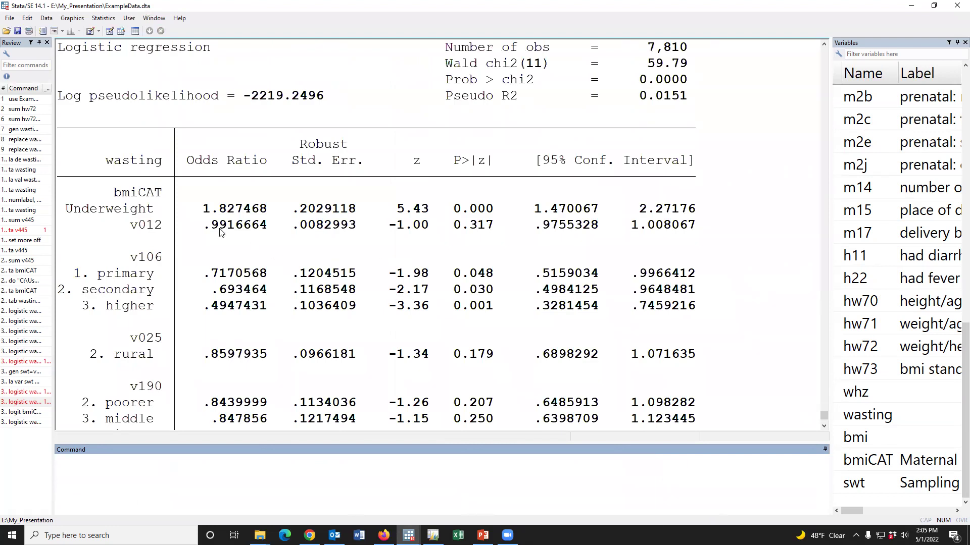
left_click_drag(63, 214, 686, 215)
scroll(579, 272, "down", 3)
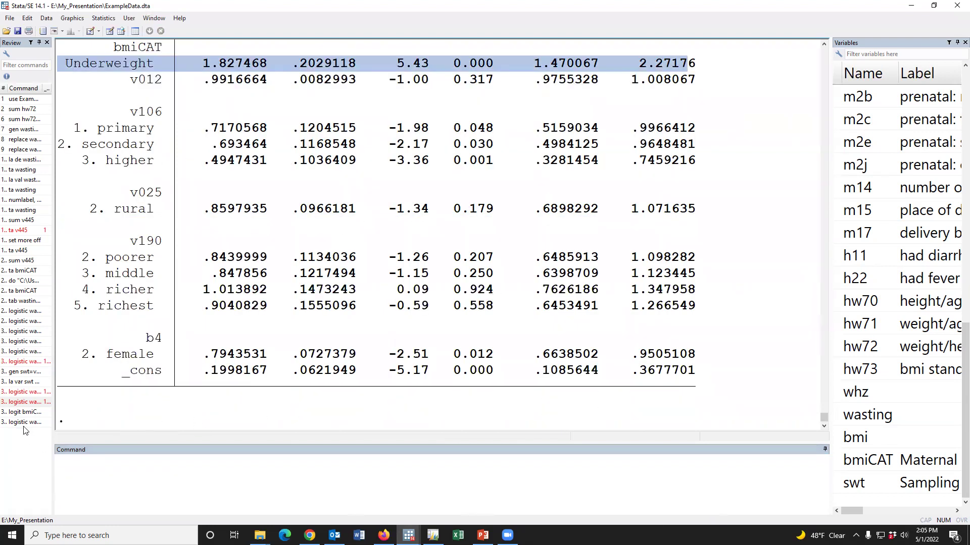
- Delete the two swt commands from the Review history
left_click(31, 382, "shift")
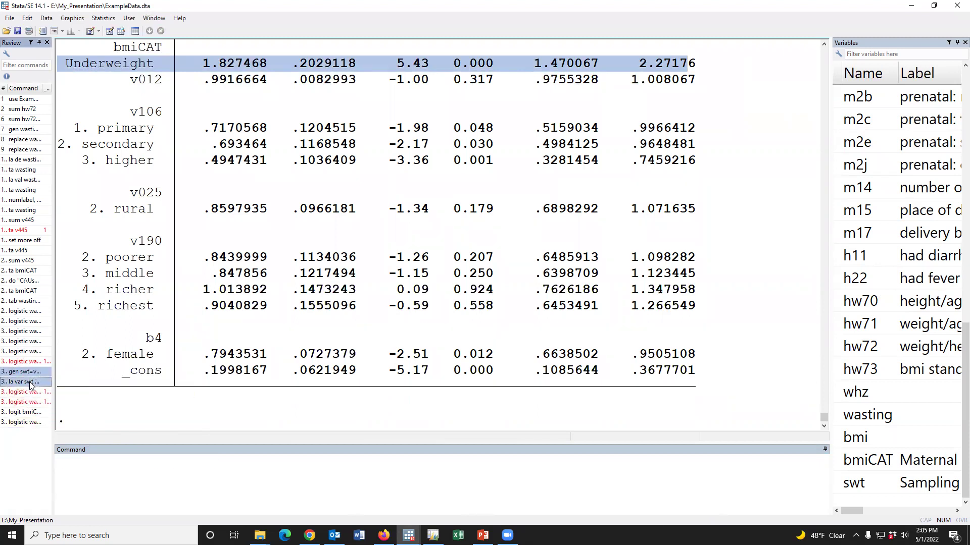
key("Delete")
mouse_move(416, 525)
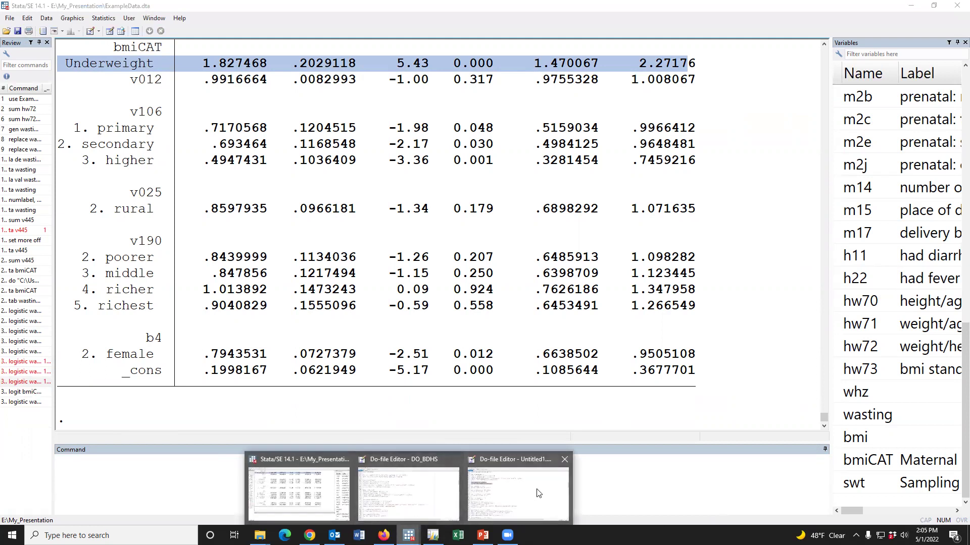
- Replace DO_Wasting's short logistic line 26 with the full [pweight = swt] command
left_click(417, 490)
left_click(62, 43)
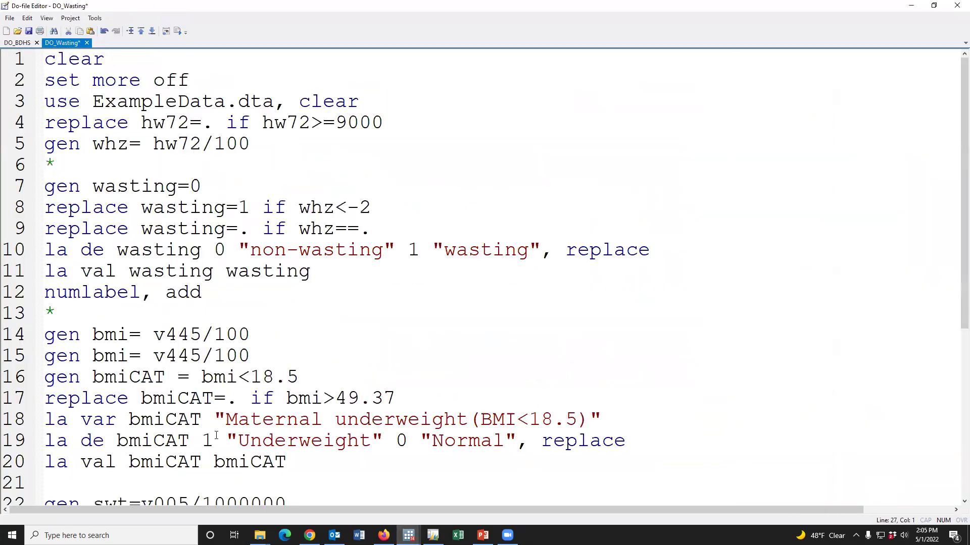
scroll(220, 445, "down", 4)
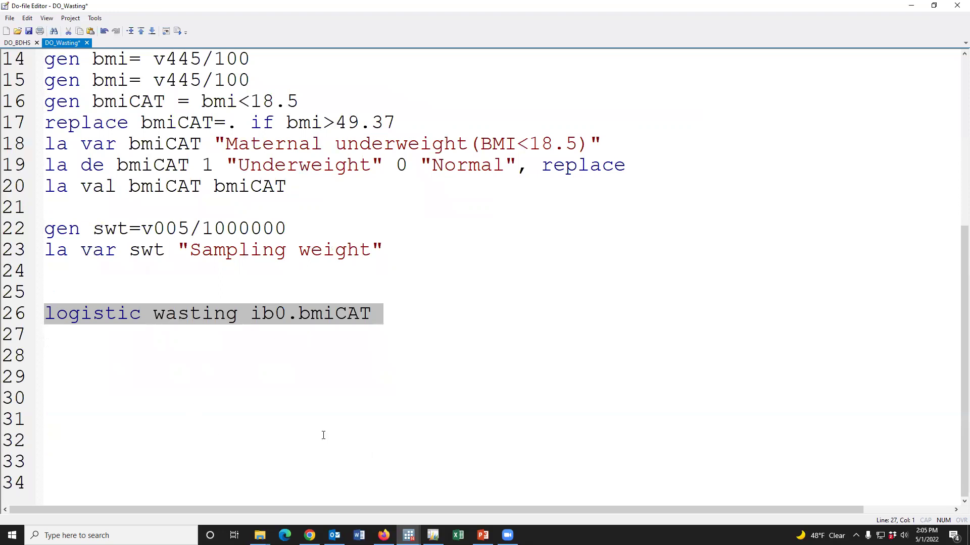
key("Delete")
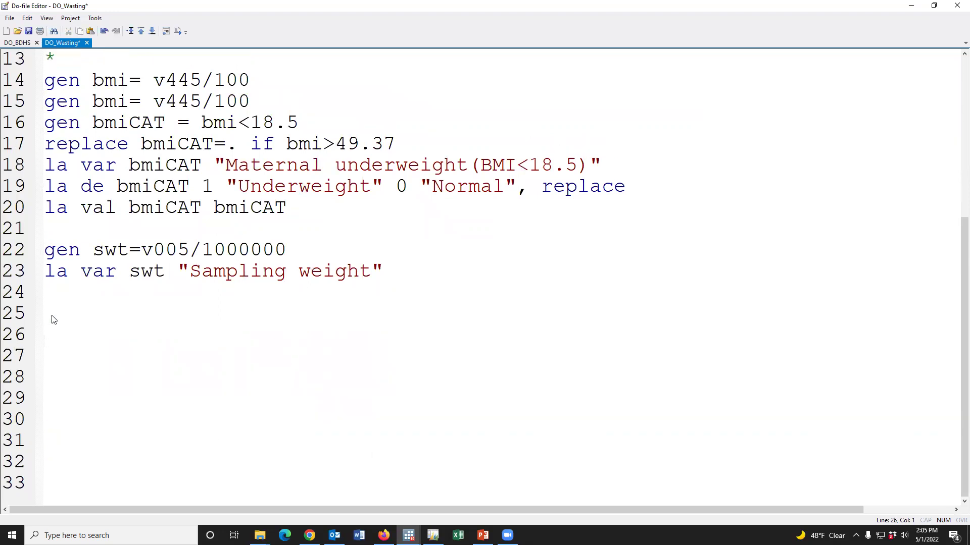
mouse_move(432, 535)
left_click(313, 487)
left_click(17, 404)
key("alt+Tab")
key("ctrl+v")
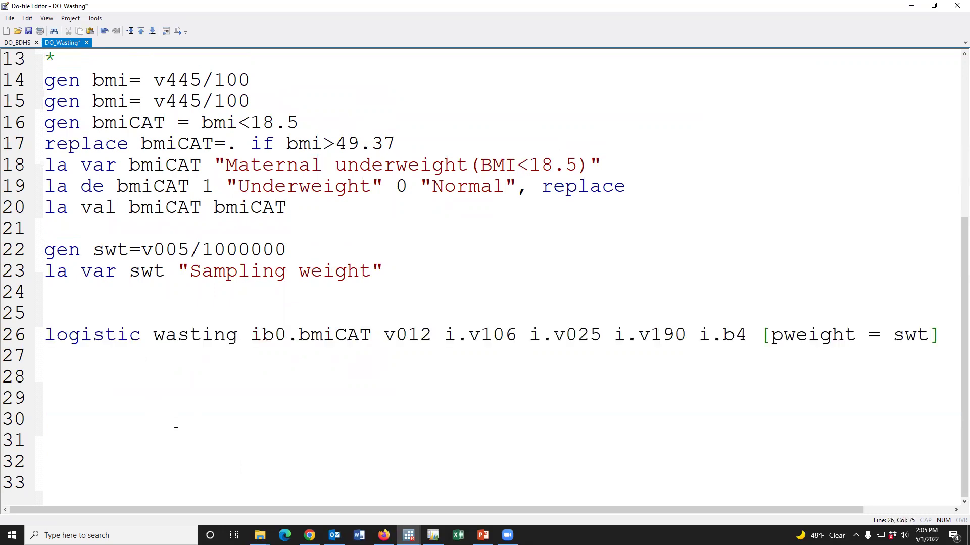
- Add a * separator above the logistic command and remove the blank line
scroll(231, 431, "up", 4)
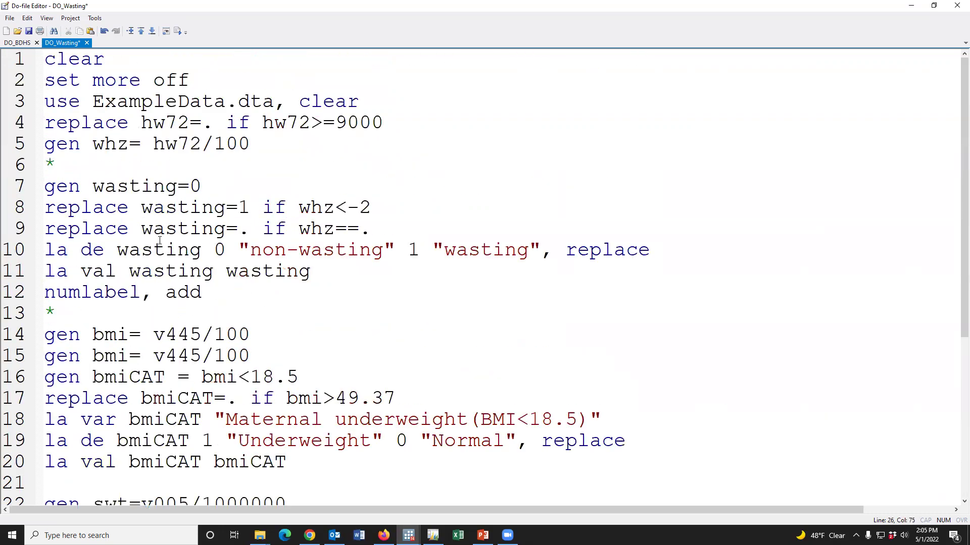
scroll(65, 346, "down", 3)
left_click(65, 357)
type("*")
key("Delete")
scroll(64, 367, "up", 3)
scroll(79, 375, "down", 4)
scroll(94, 384, "up", 4)
- Delete the duplicate gen bmi line 15 from DO_Wasting and rerun the whole do-file
left_click(409, 535)
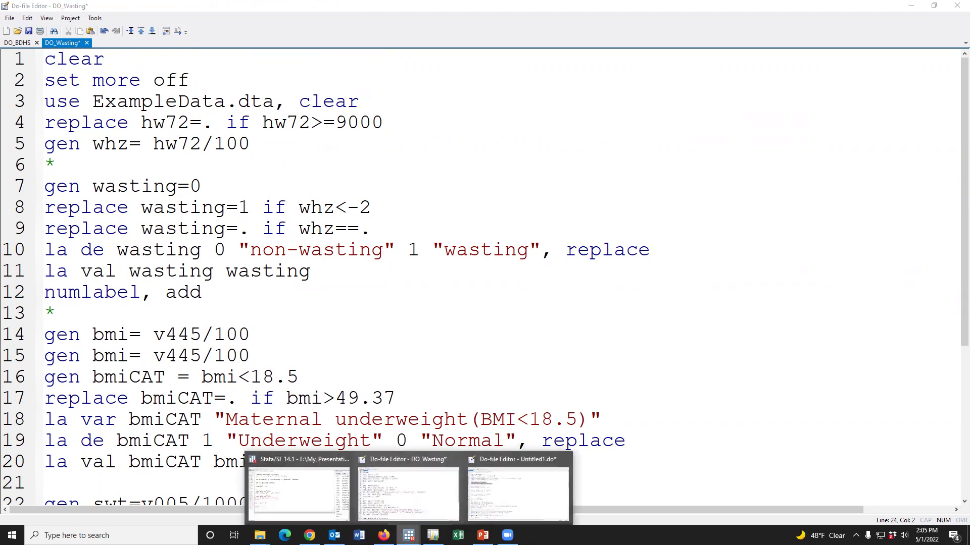
left_click(294, 484)
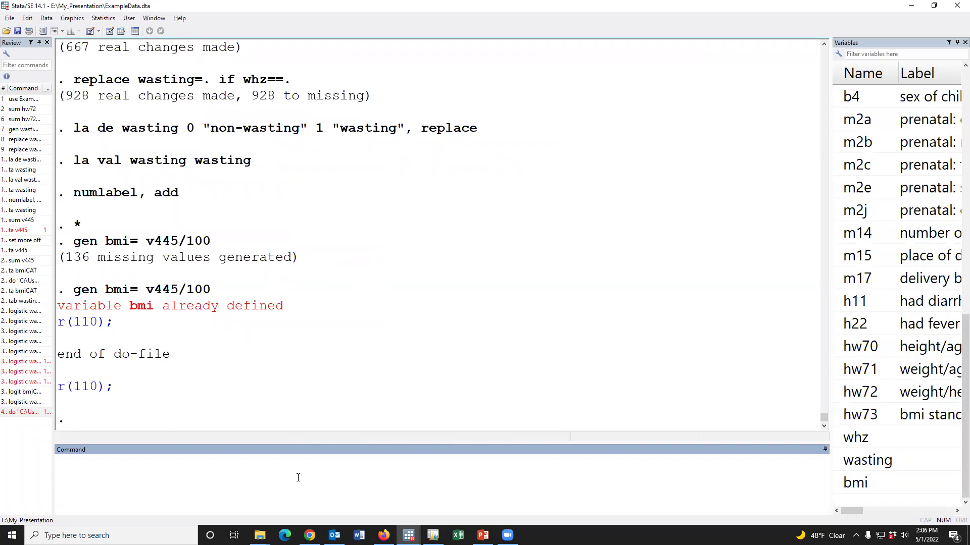
key("alt+Tab")
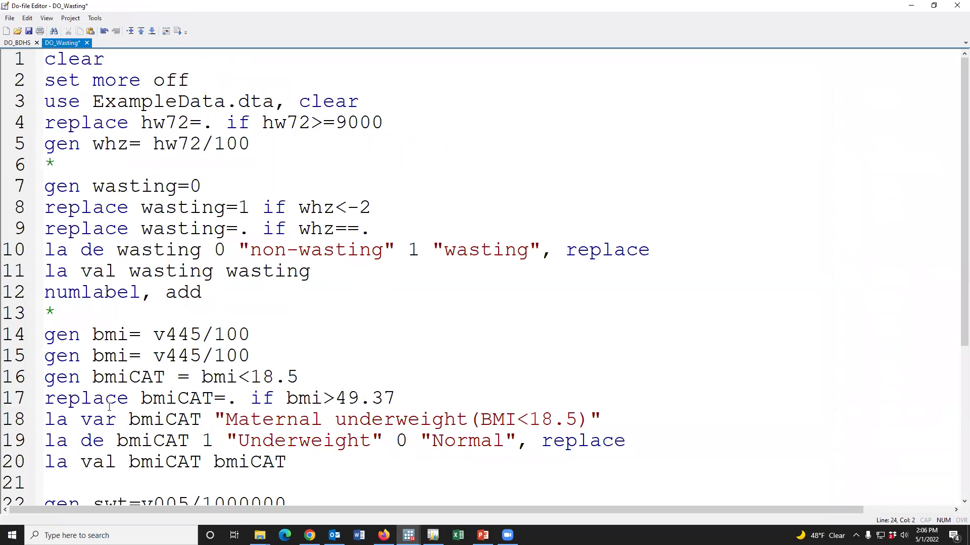
left_click(14, 360)
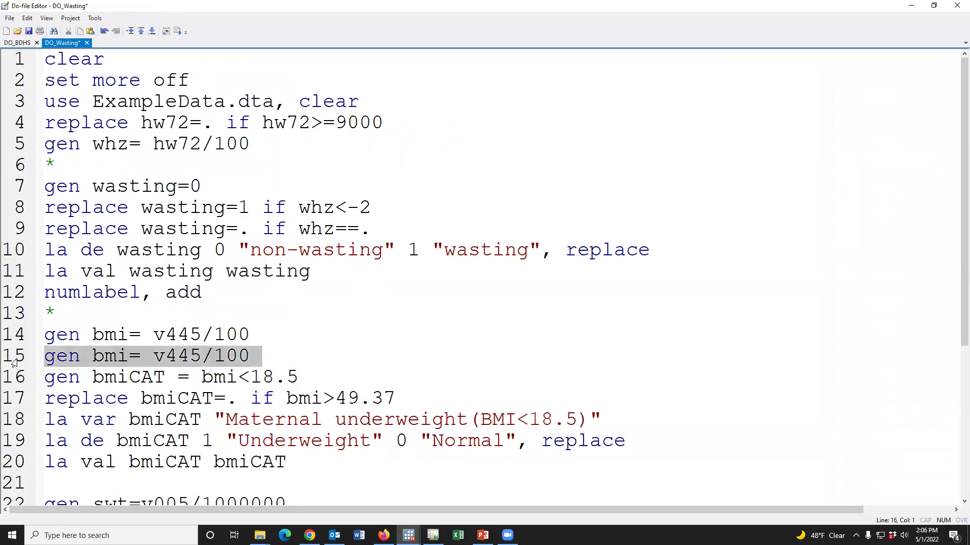
key("Delete")
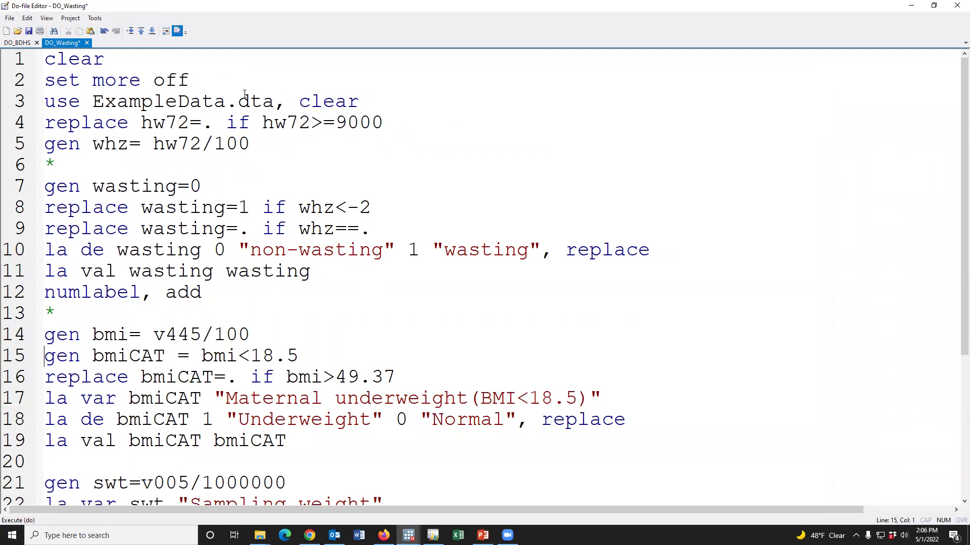
key("ctrl+d")
scroll(356, 322, "up", 6)
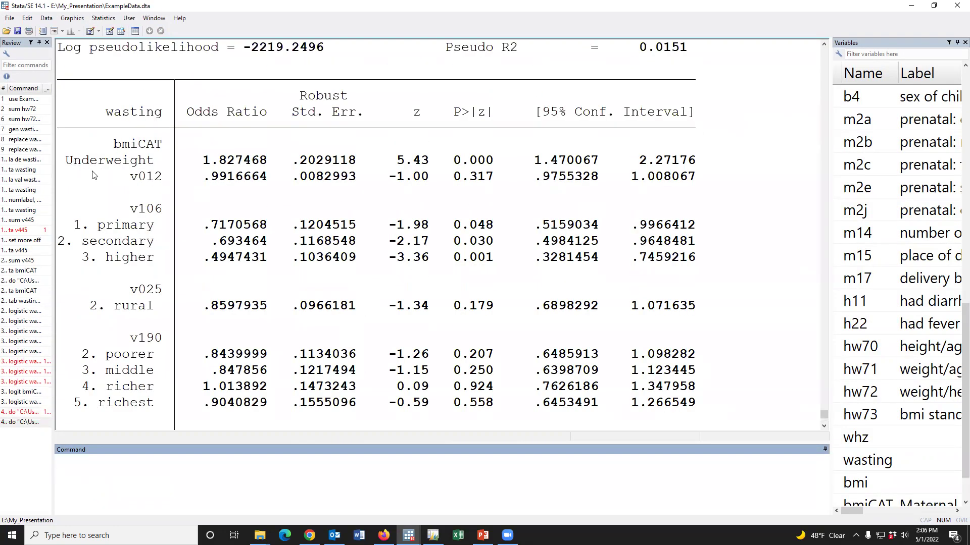
- Highlight the Underweight row (odds ratio 1.827468) in the results, then return to DO_Wasting
scroll(136, 221, "down", 3)
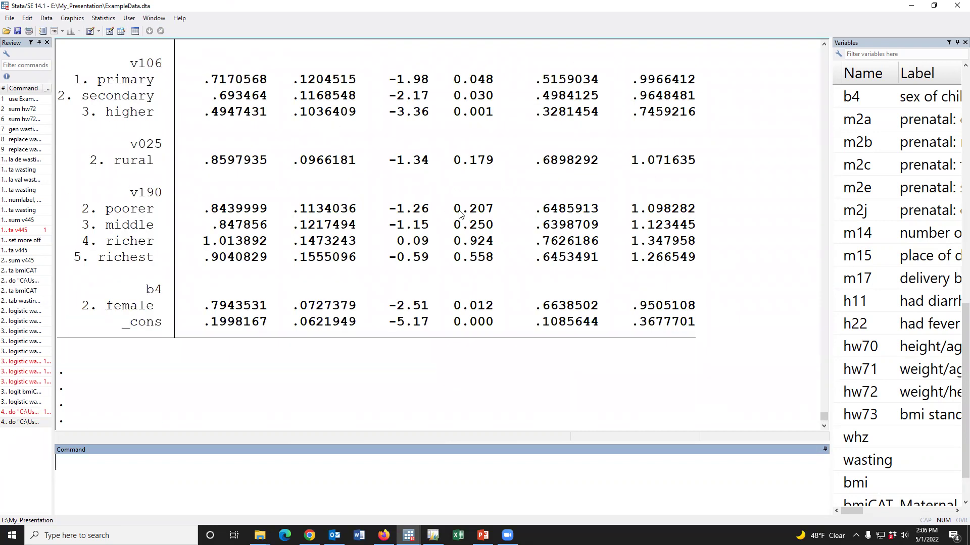
scroll(530, 323, "up", 4)
left_click_drag(67, 209, 703, 207)
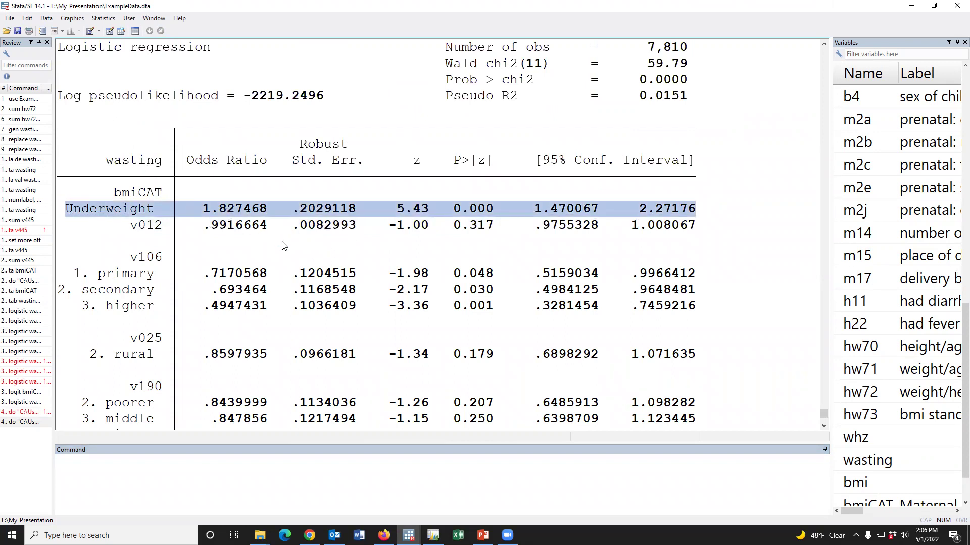
scroll(284, 246, "up", 1)
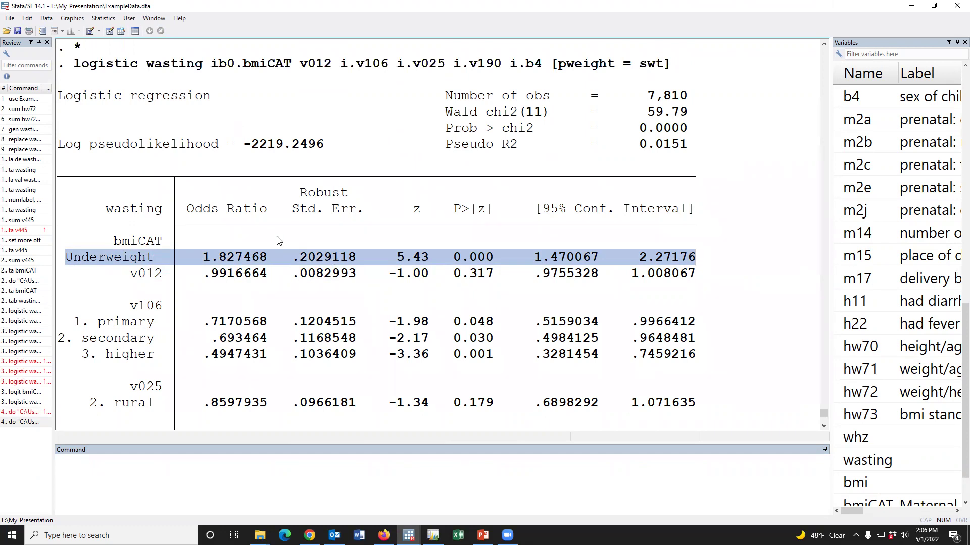
key("alt+Tab")
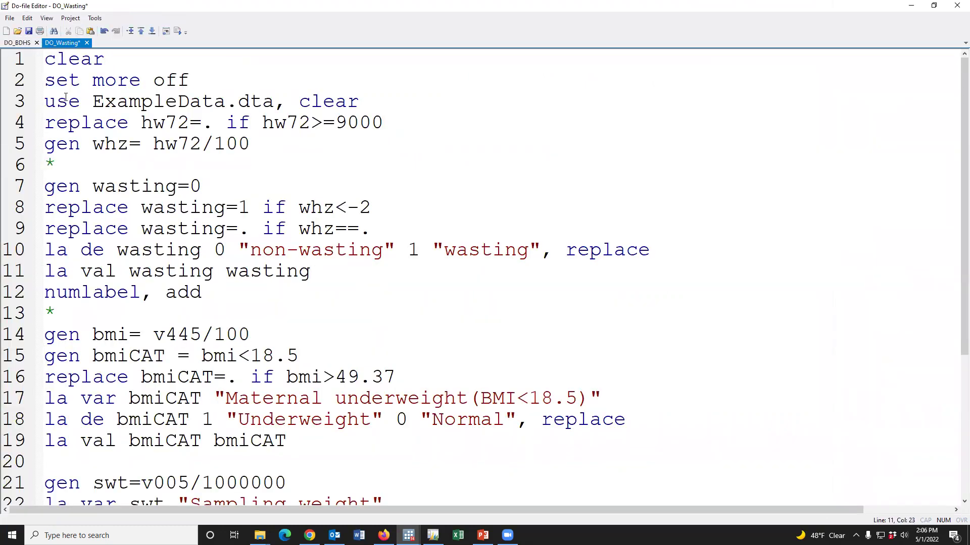
- Save DO_Wasting and close the DO_BDHS do-file
scroll(172, 181, "down", 1)
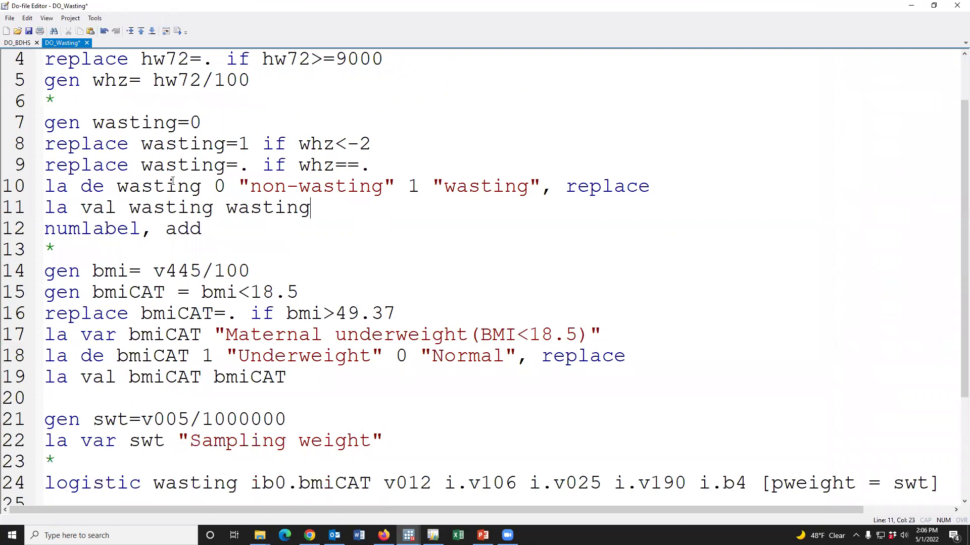
scroll(172, 181, "down", 1)
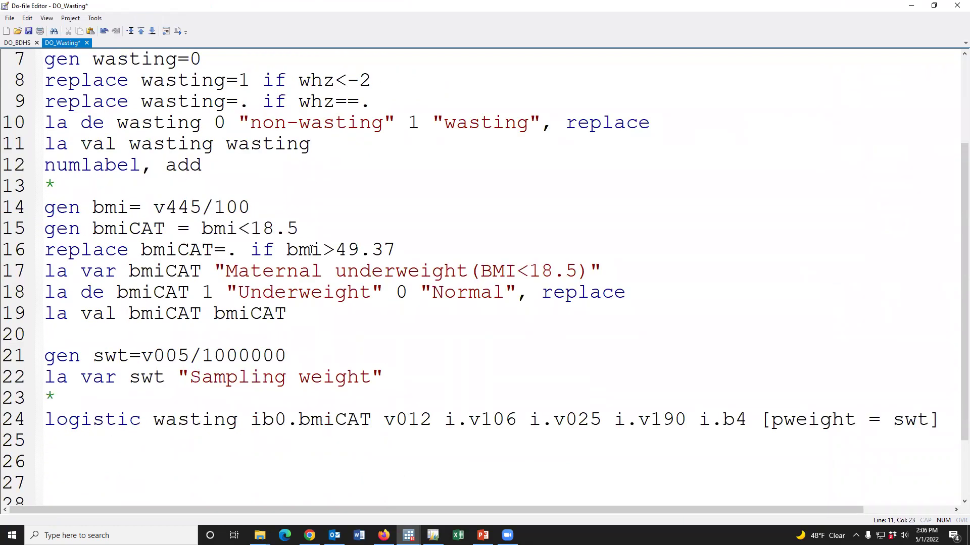
left_click(29, 31)
left_click(25, 44)
left_click(36, 43)
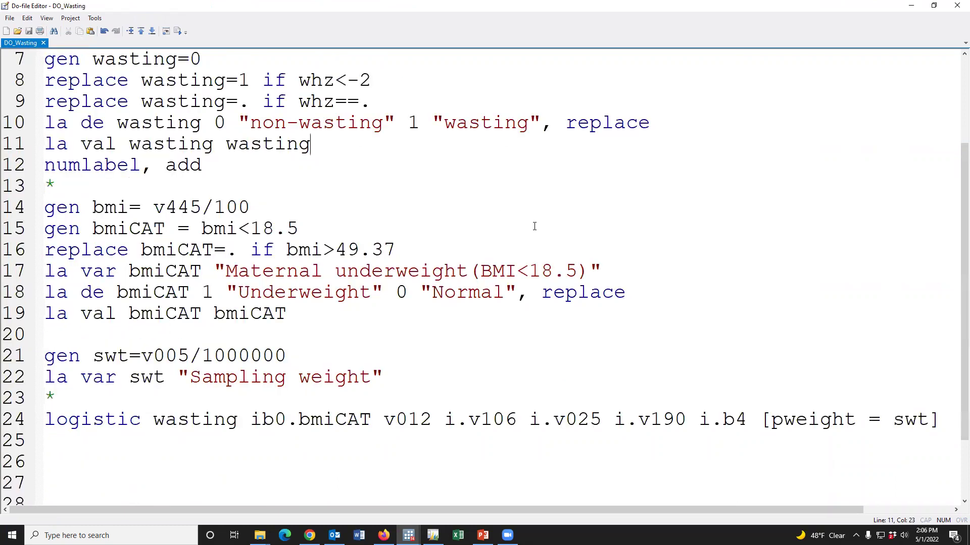